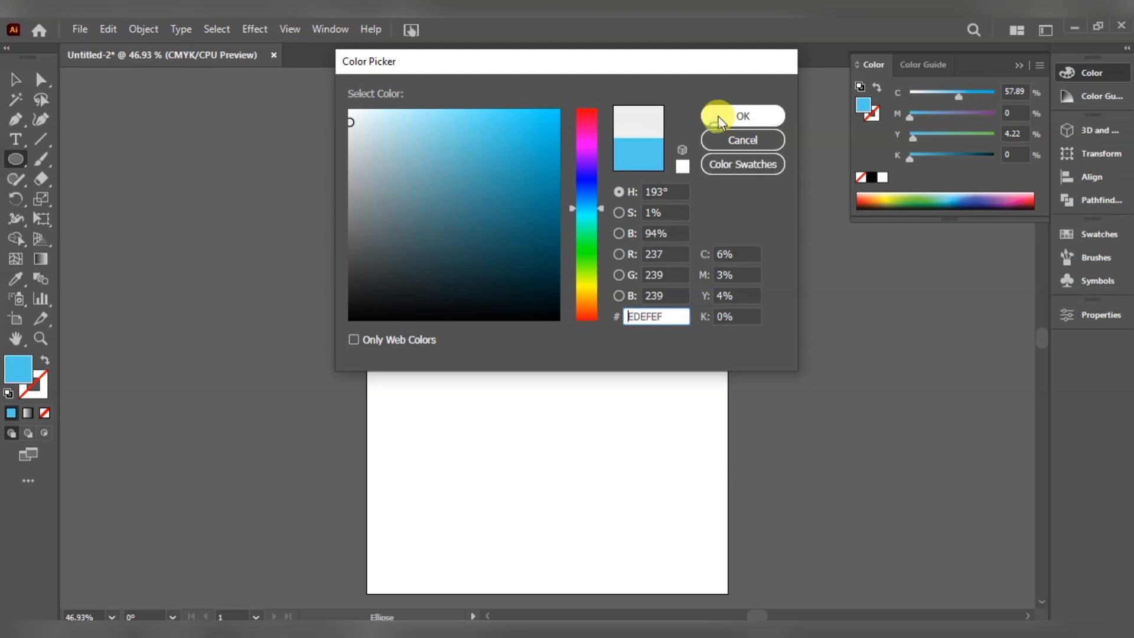
Step: Fill the circle with EDEFEF, then shrink it and place it inside the pointed end of the blue rounded bar
left_click(717, 115)
left_click(16, 78)
left_click(446, 310)
left_click_drag(447, 310, 490, 233)
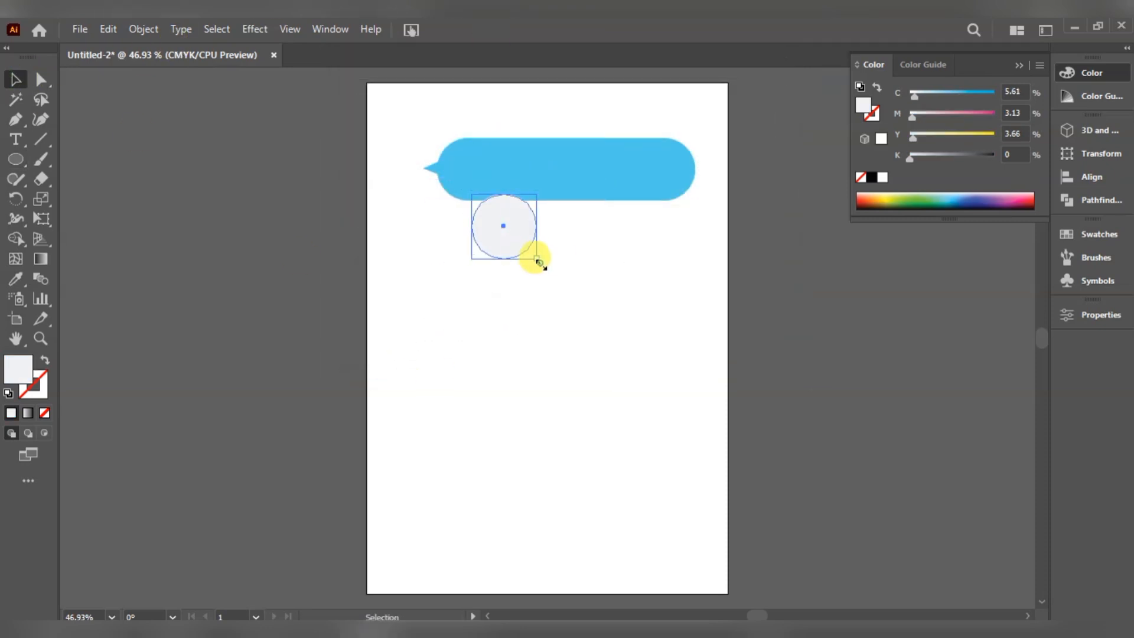
left_click_drag(541, 263, 483, 175)
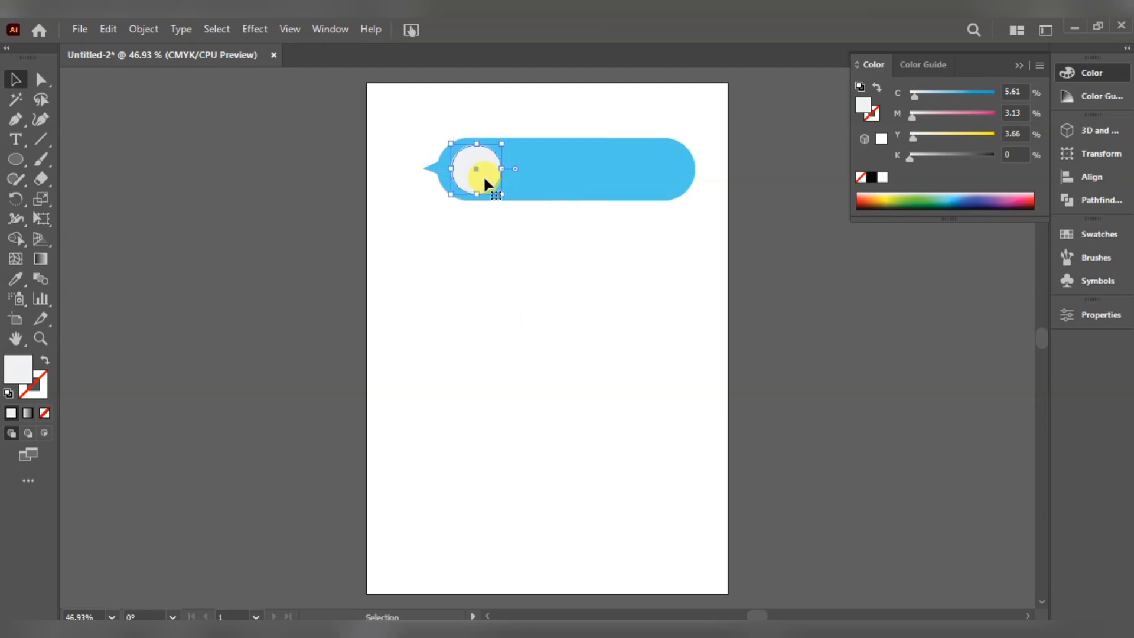
Step: Lighten the circle's fill to F9F9F9
double_click(23, 363)
left_click(345, 110)
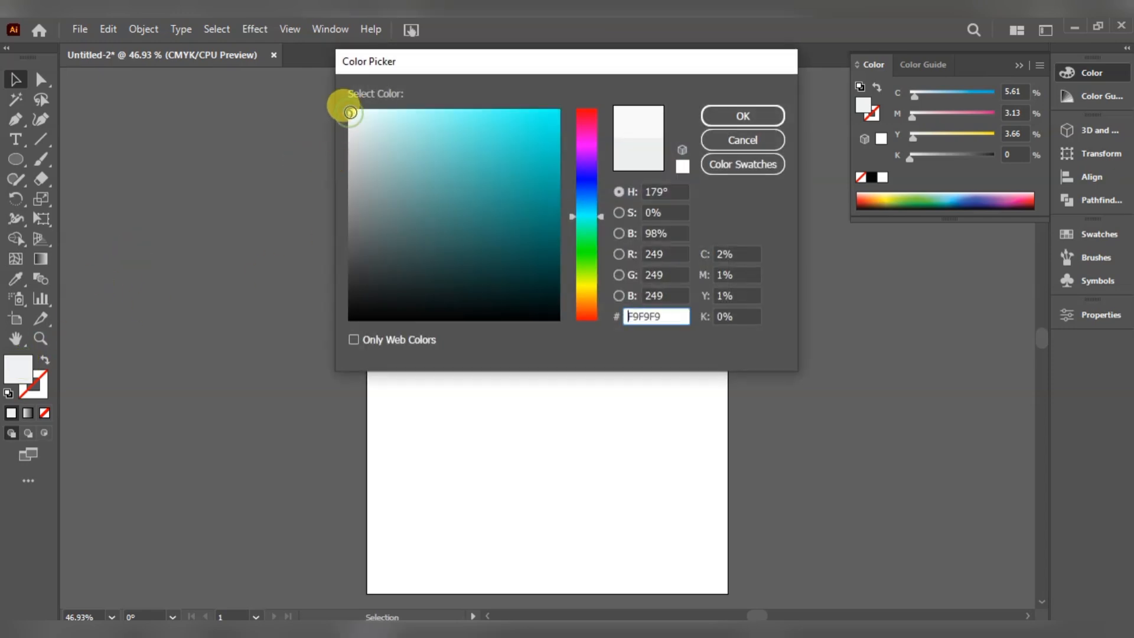
left_click(718, 114)
Step: Try a Multiply drop shadow on the circle with 75% opacity, 7 pt offsets and 5 pt blur, and undo it
left_click(253, 28)
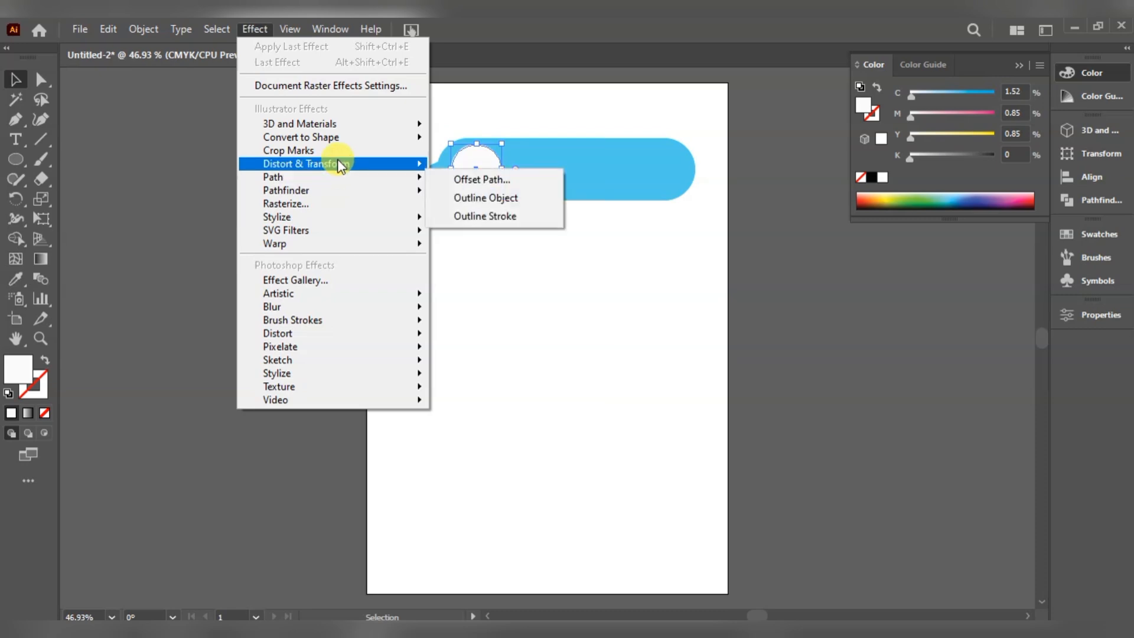
mouse_move(405, 179)
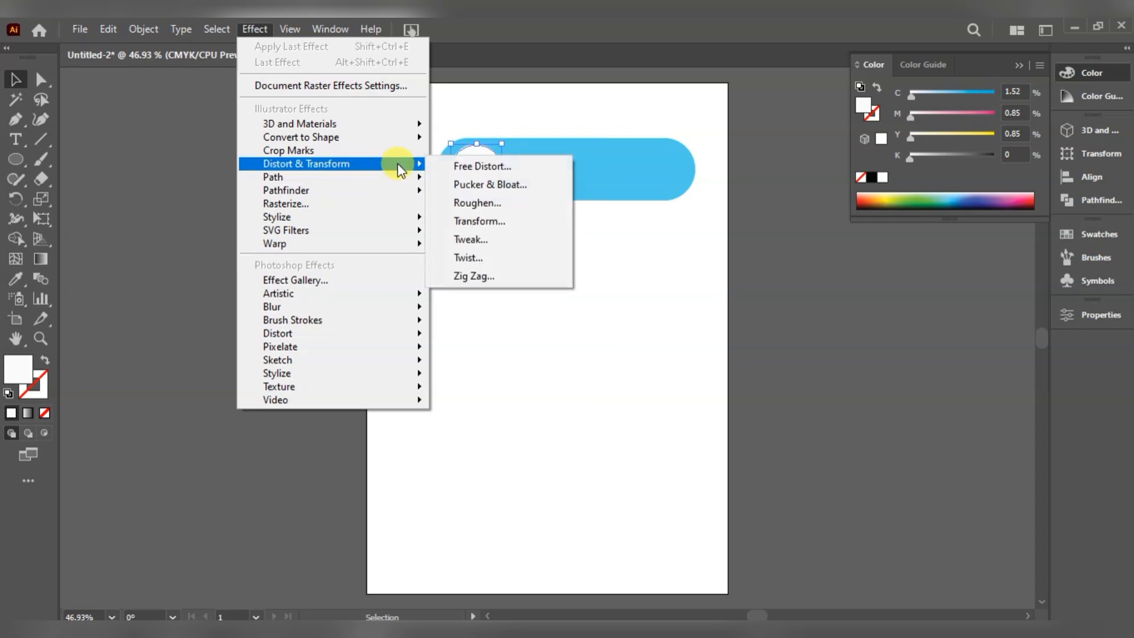
mouse_move(410, 217)
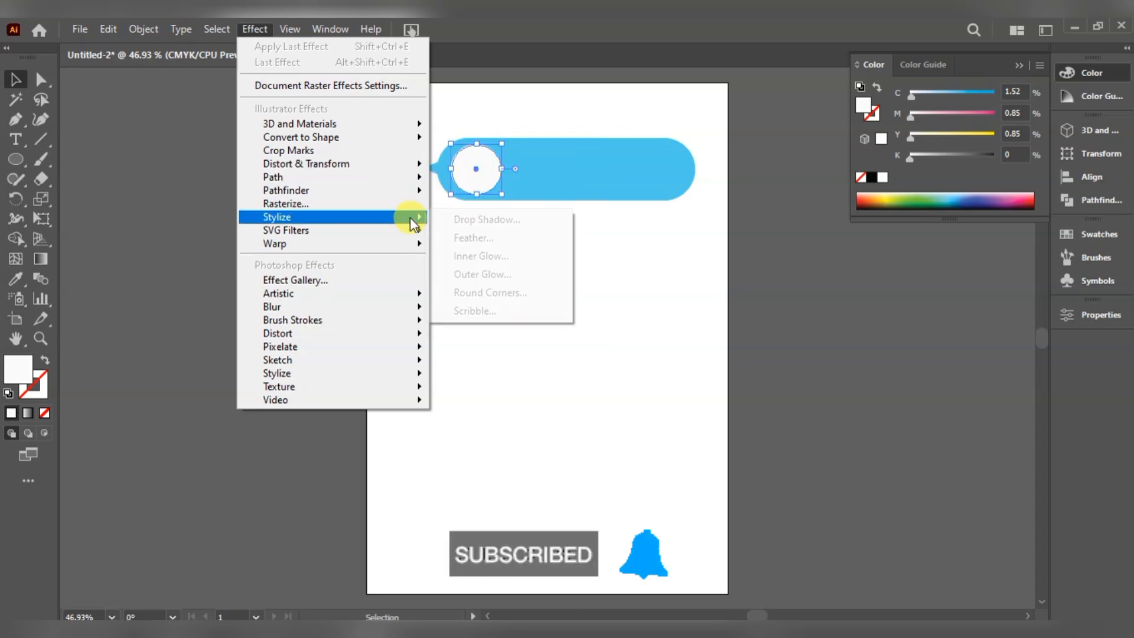
left_click(469, 222)
left_click(586, 436)
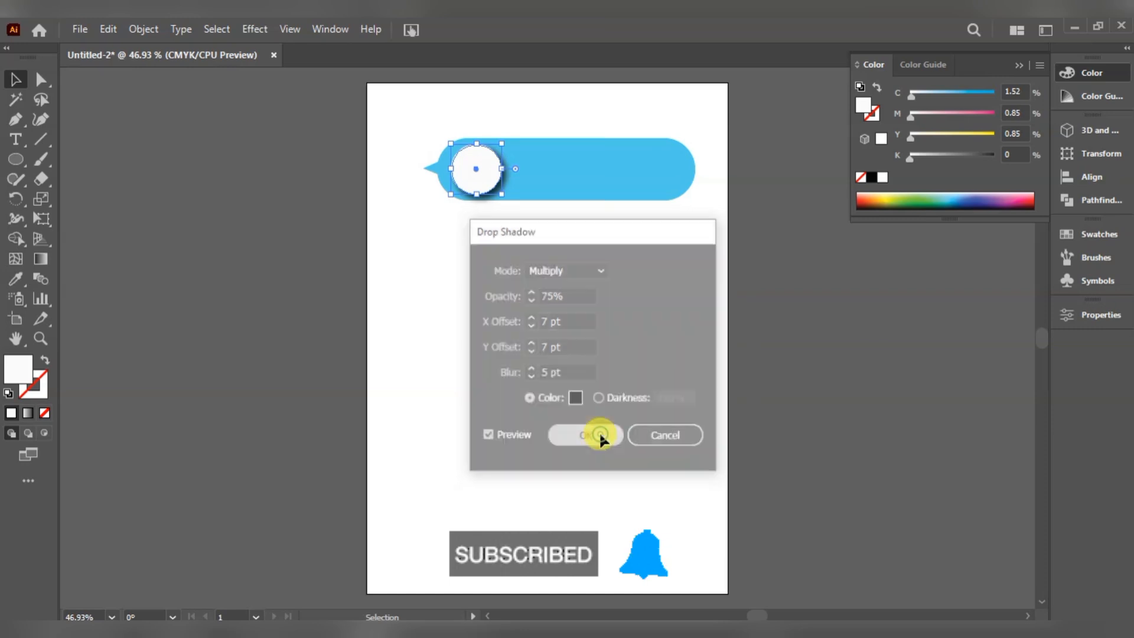
left_click(508, 292)
left_click(483, 165)
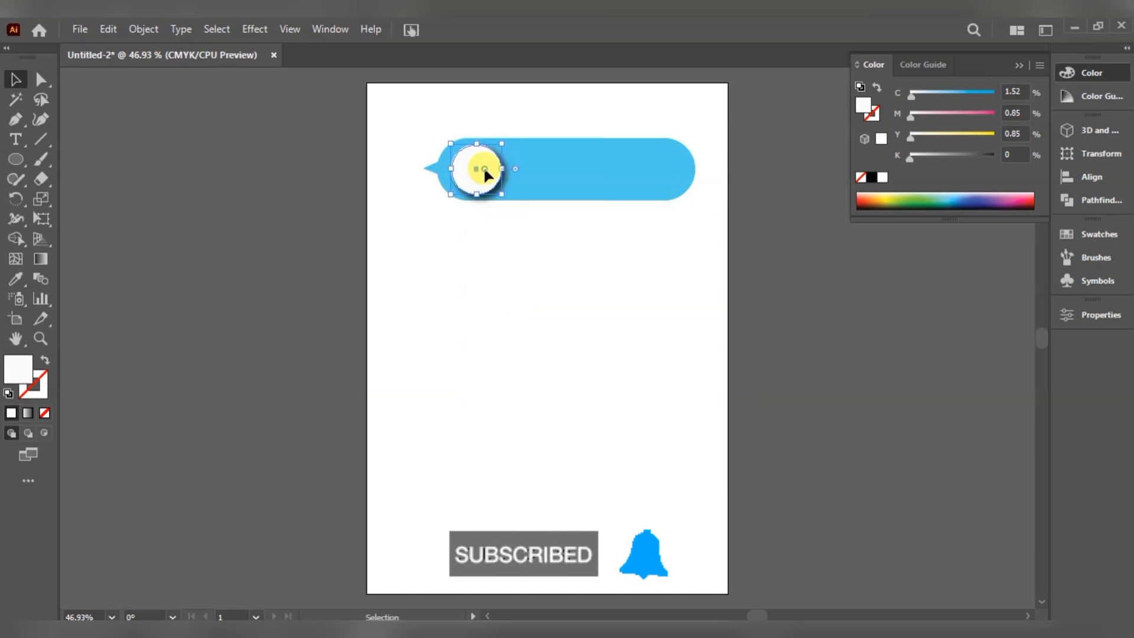
key("ctrl+z")
Step: Apply a Multiply drop shadow to the circle with a 3 pt X offset and a 1 pt Y offset
left_click(257, 29)
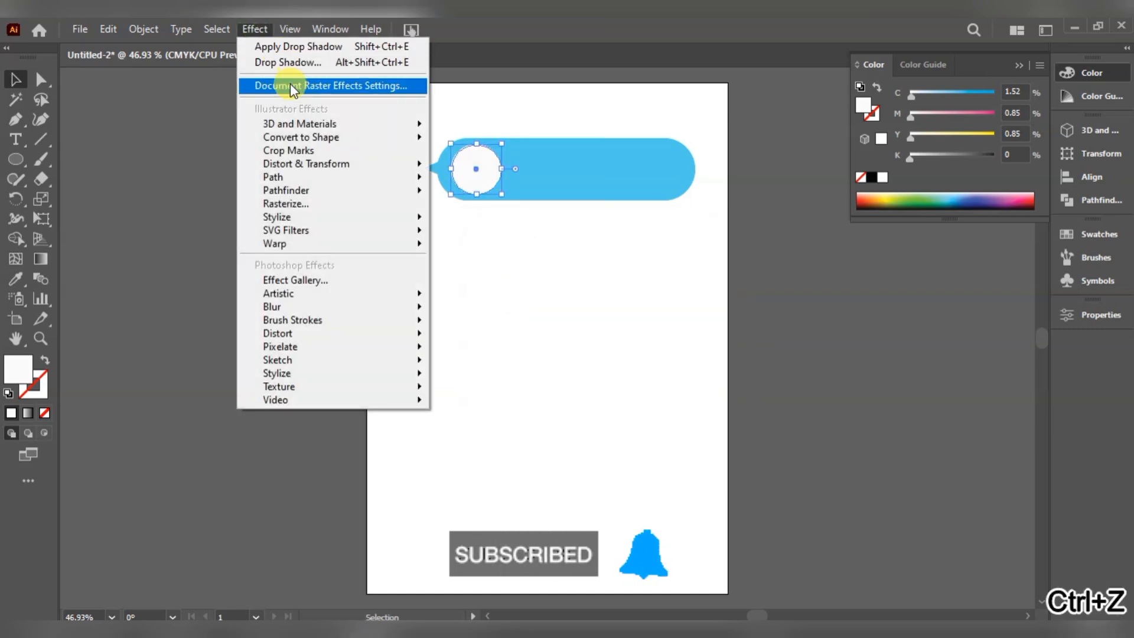
left_click(436, 219)
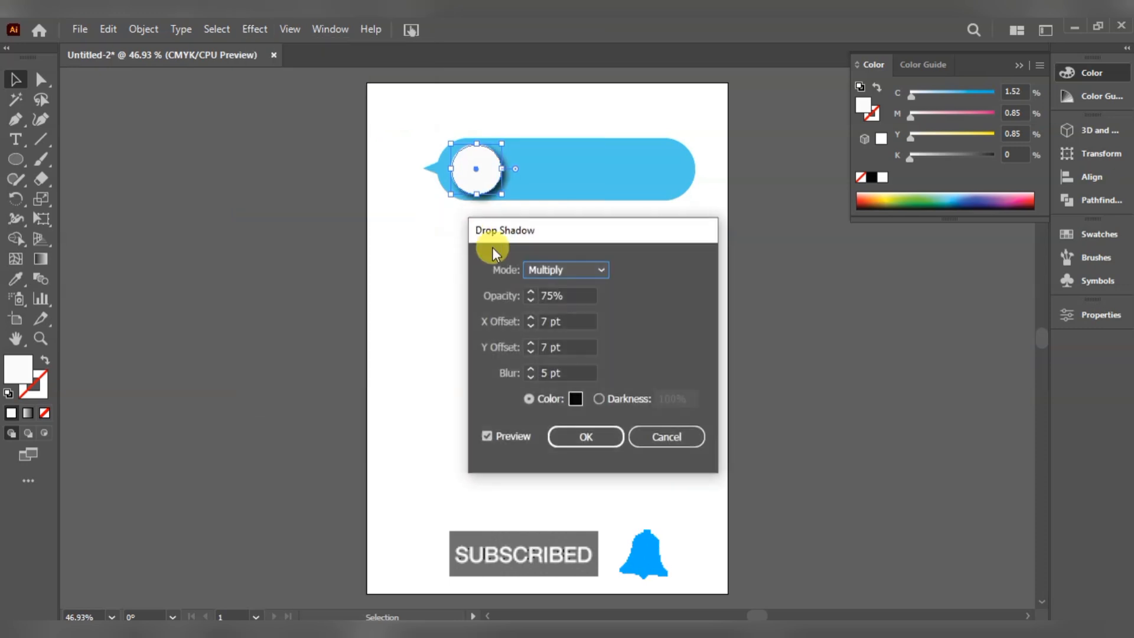
left_click(532, 351)
left_click(533, 351)
left_click(533, 351)
left_click(533, 350)
left_click(533, 351)
left_click(533, 351)
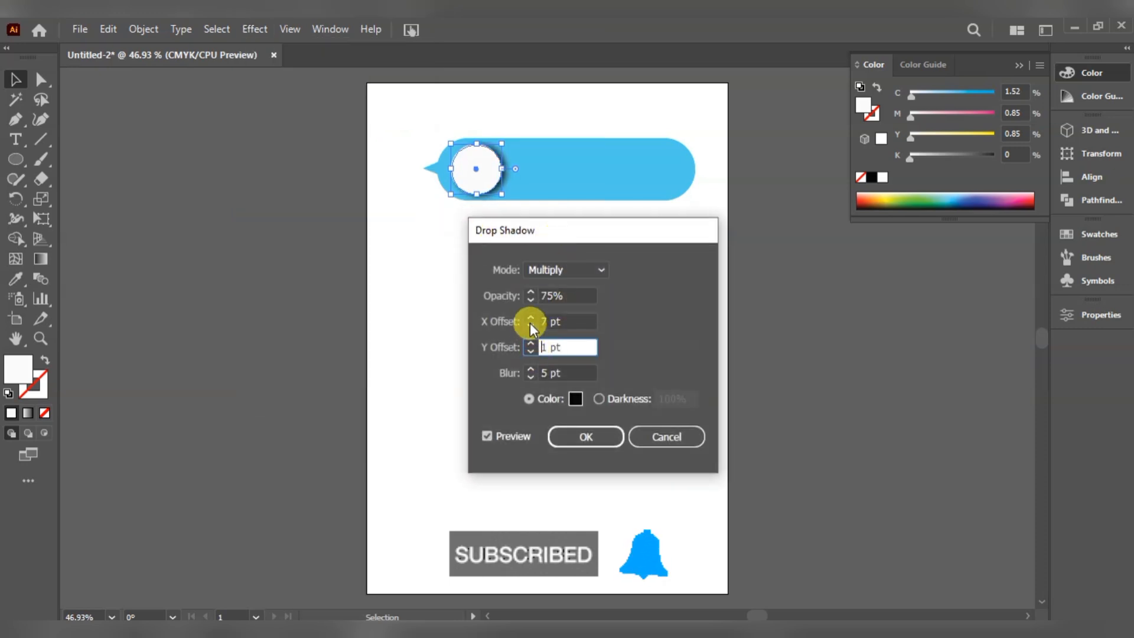
left_click(530, 325)
left_click(531, 324)
left_click(530, 325)
left_click(531, 324)
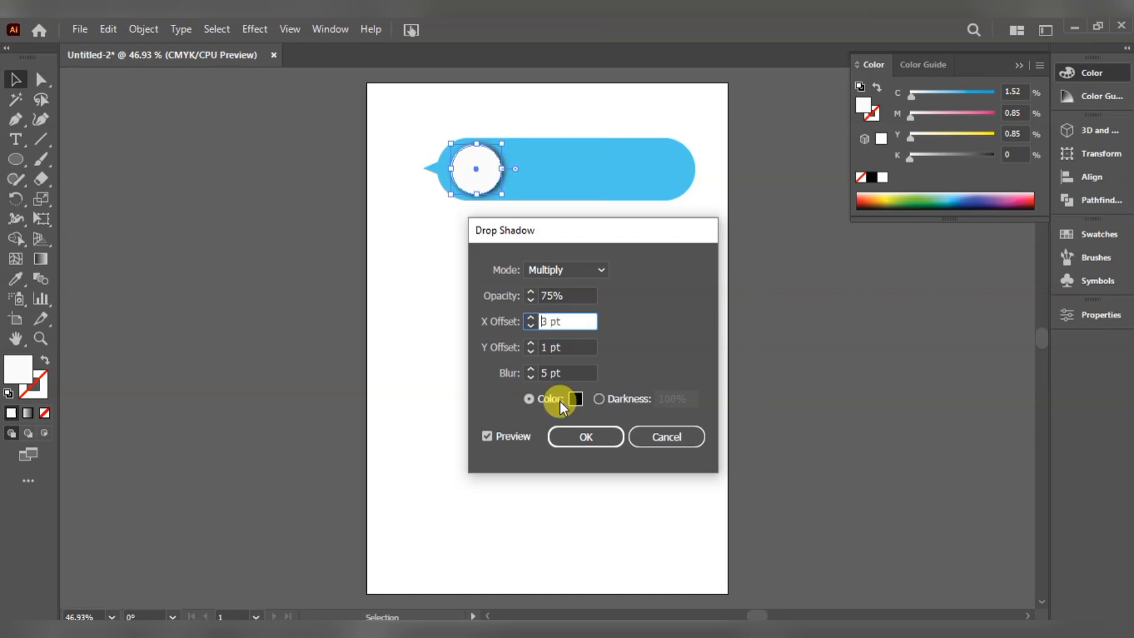
left_click(579, 437)
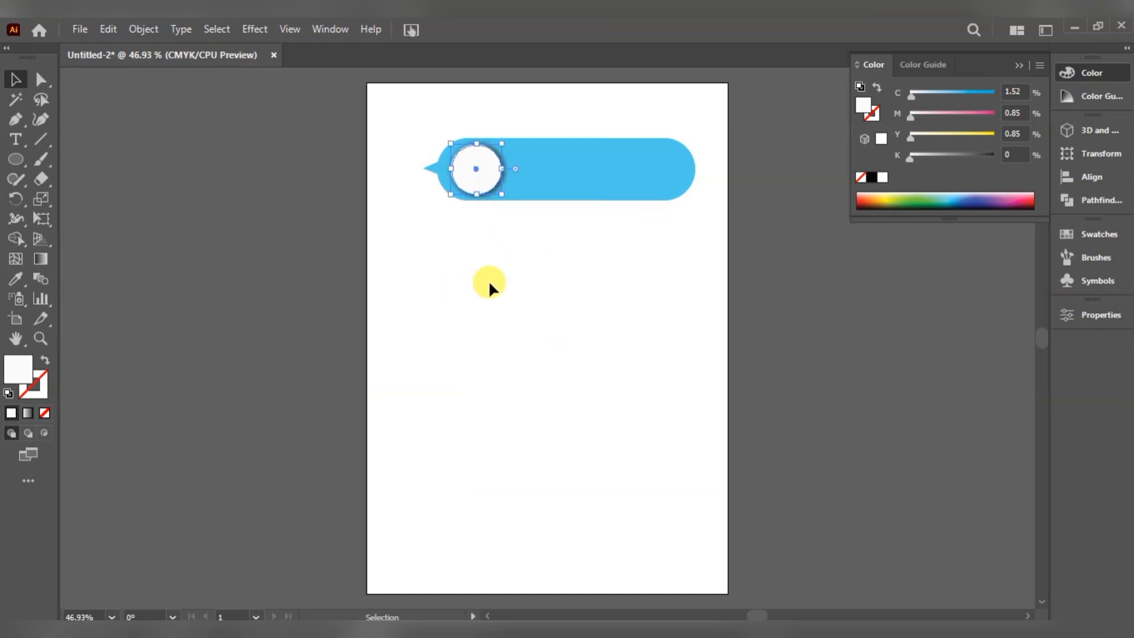
Step: Undo the circle's drop shadow and reapply it in gray 7F8282 with 3 pt X and 1 pt Y offsets
left_click(490, 283)
left_click(487, 190)
key("ctrl+z")
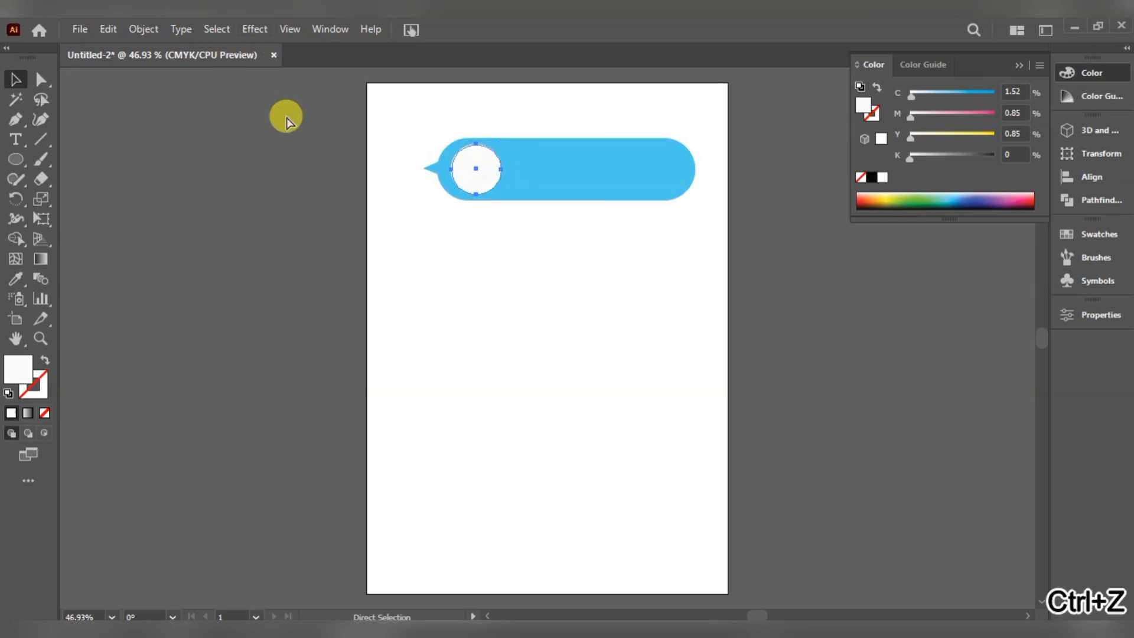
left_click(257, 29)
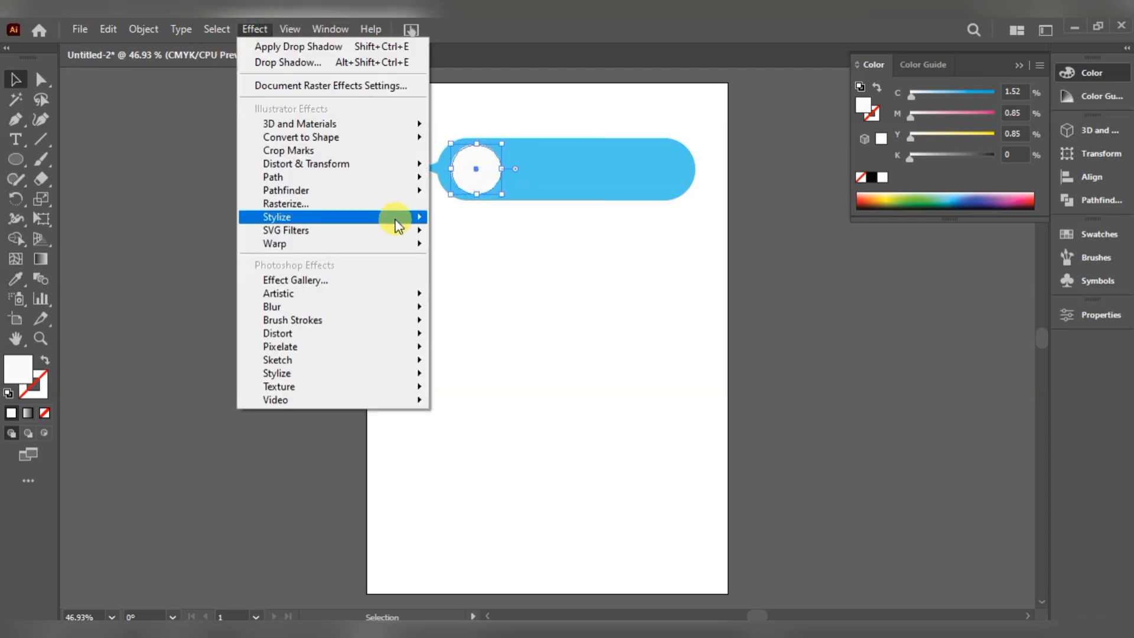
mouse_move(397, 220)
left_click(472, 218)
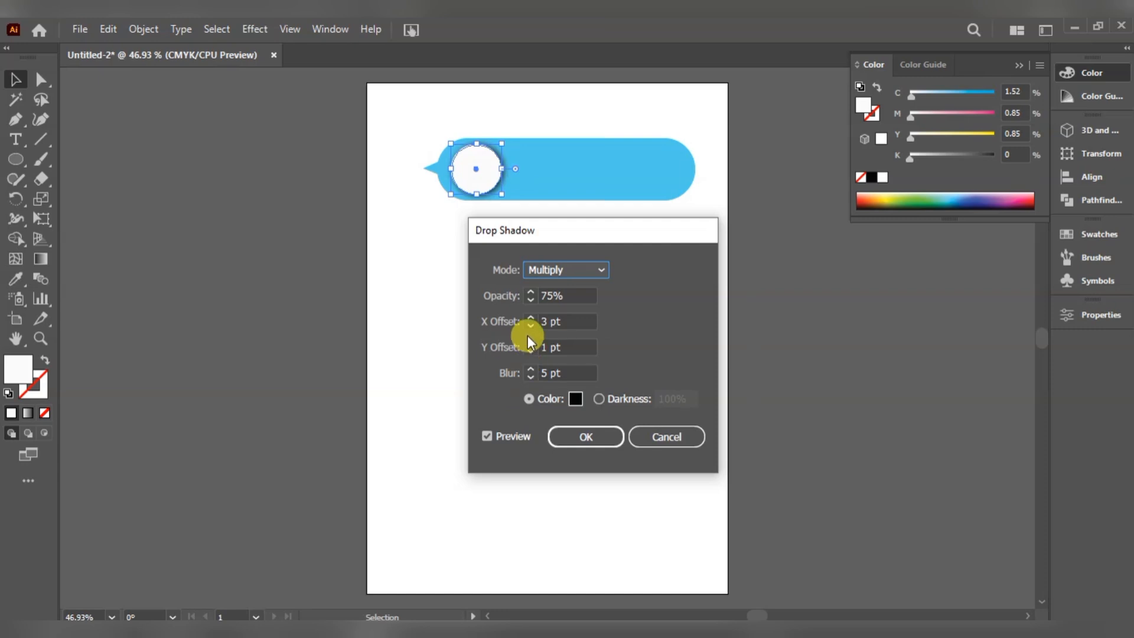
left_click(576, 402)
left_click(353, 212)
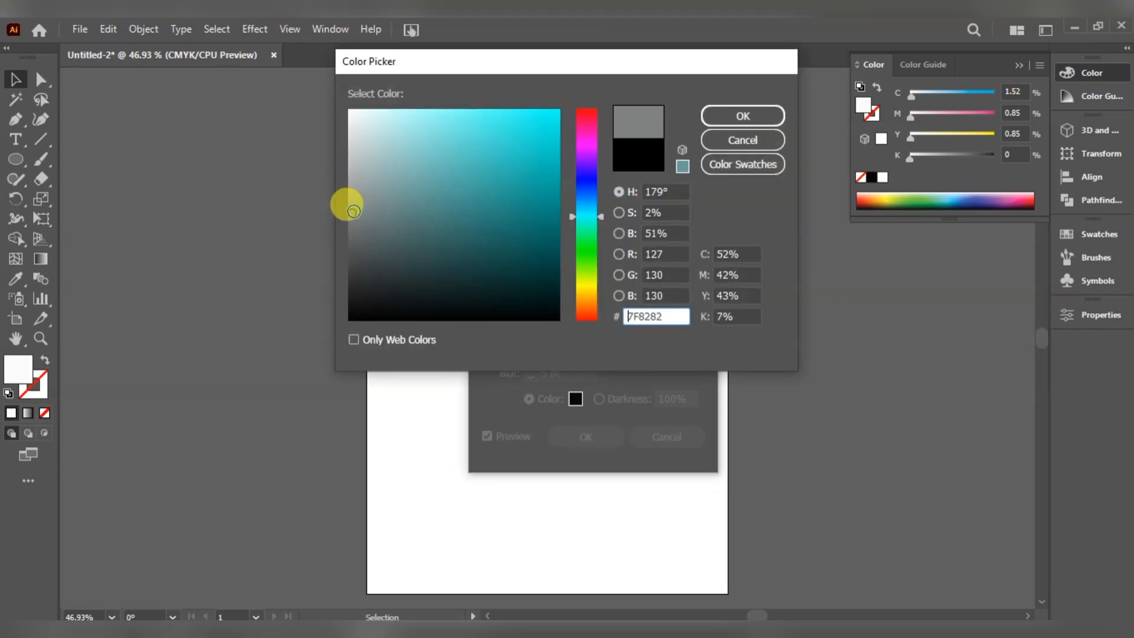
left_click(711, 118)
left_click(586, 436)
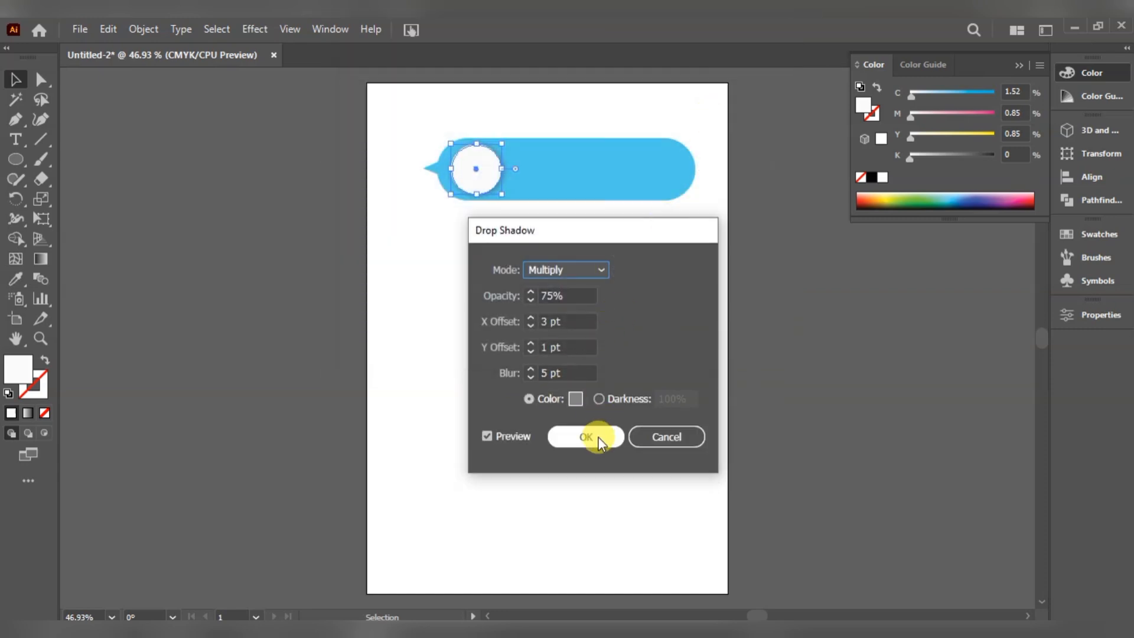
left_click(561, 253)
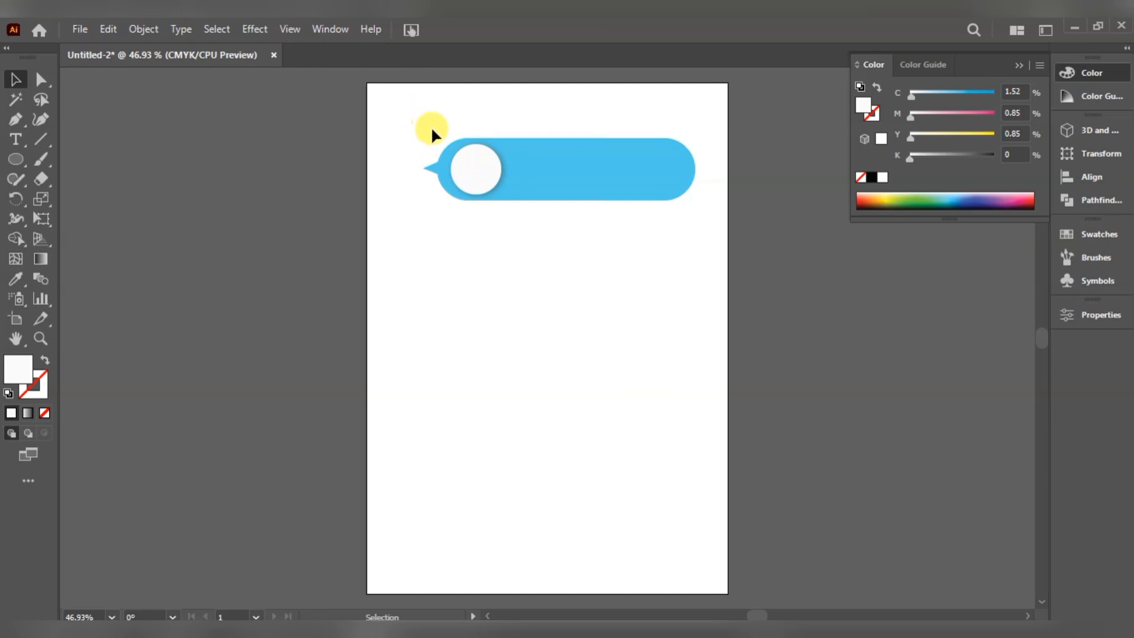
Step: Shift the blue rounded bar slightly to the right, leaving the circle and the pointer in place
left_click_drag(430, 126, 505, 202)
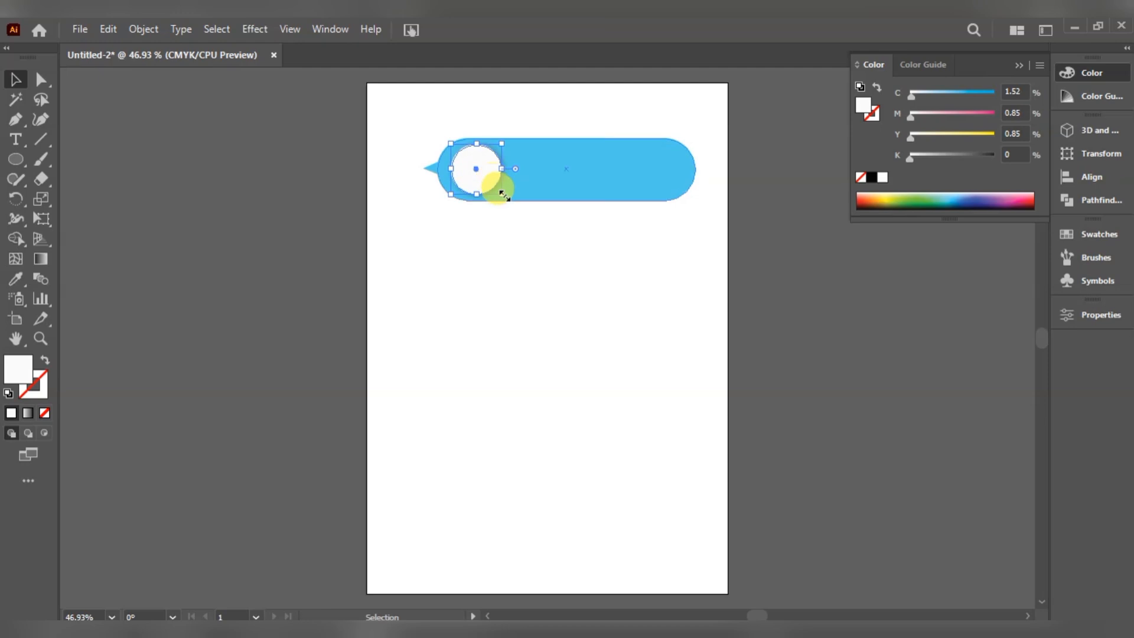
left_click(533, 204)
left_click(546, 196)
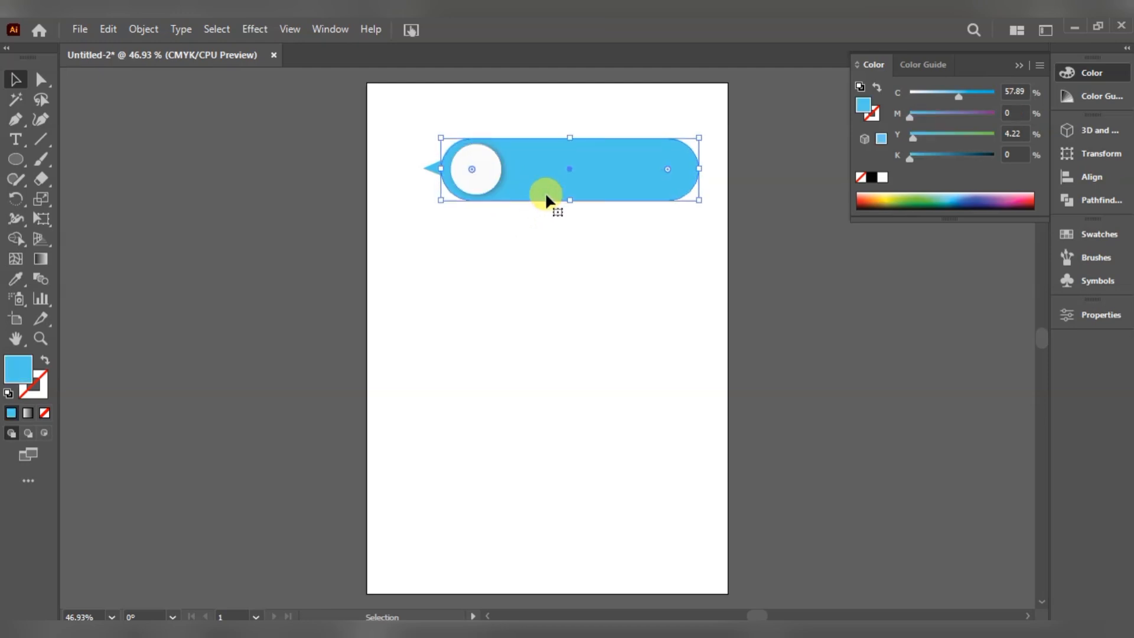
left_click(588, 261)
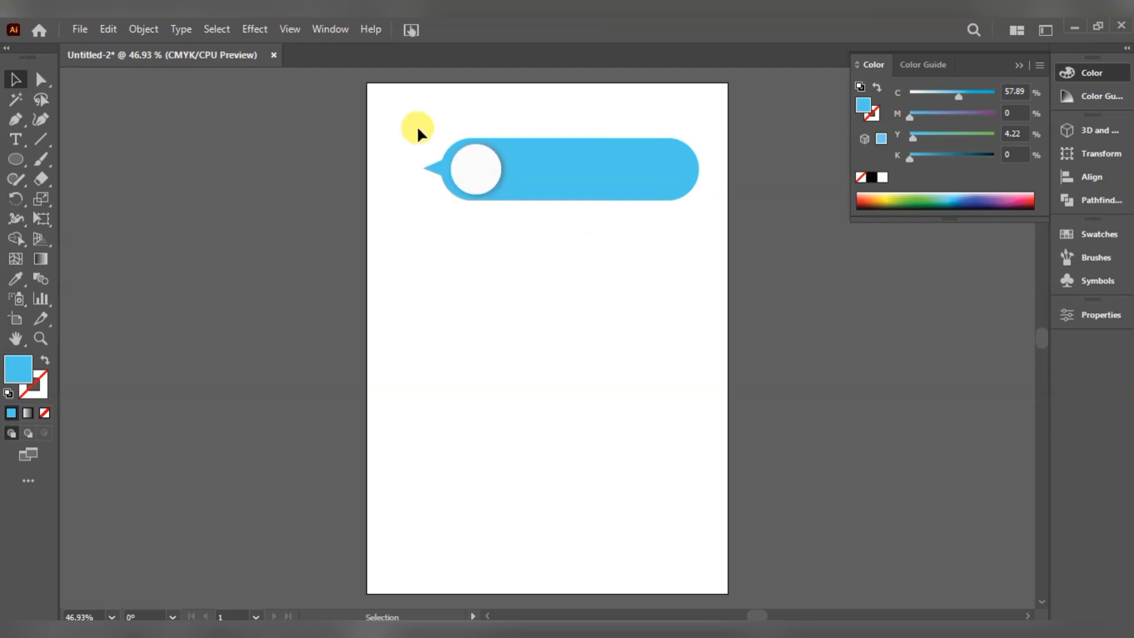
left_click_drag(417, 126, 579, 248)
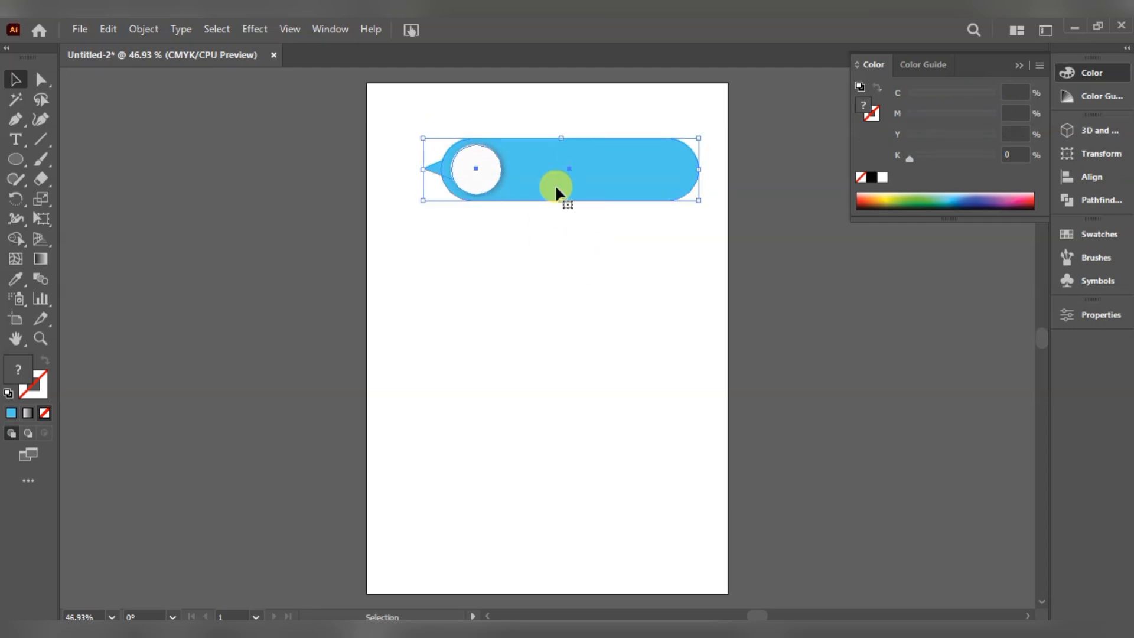
left_click(544, 289)
Step: Add a "Lorem ipsum" placeholder text below the blue bar and set its font size to 26 pt
left_click(18, 144)
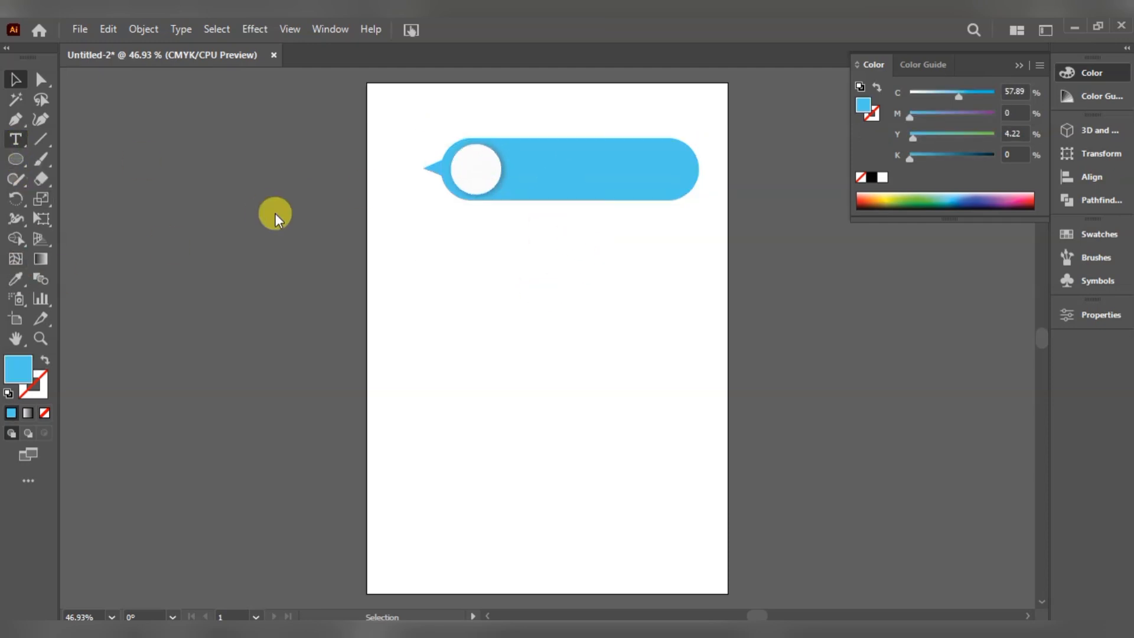
left_click(460, 291)
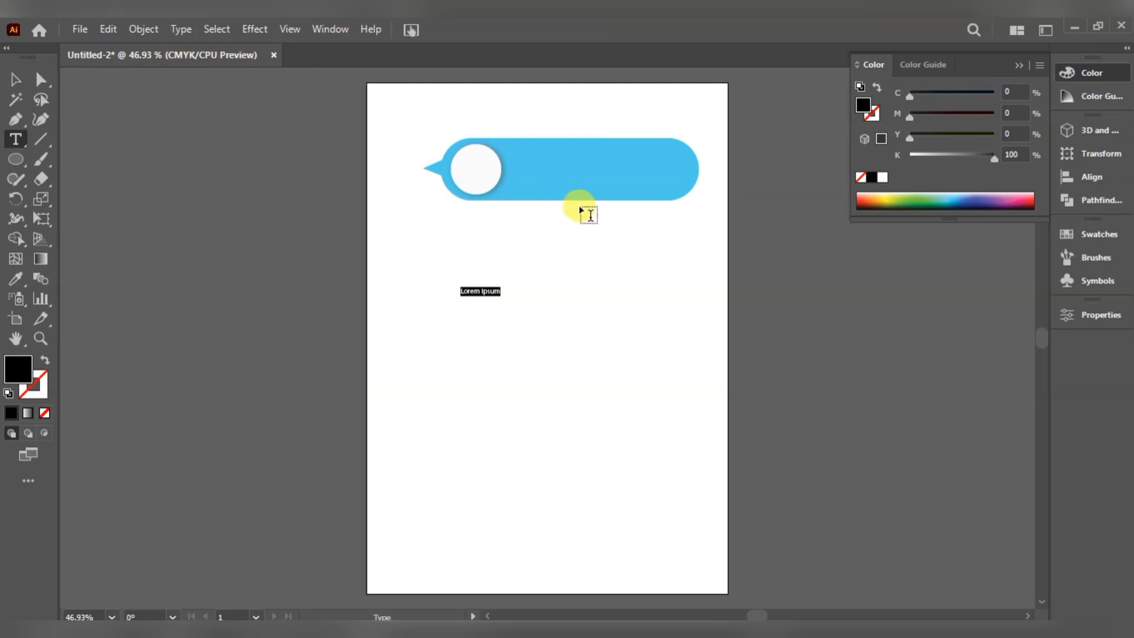
left_click(1102, 319)
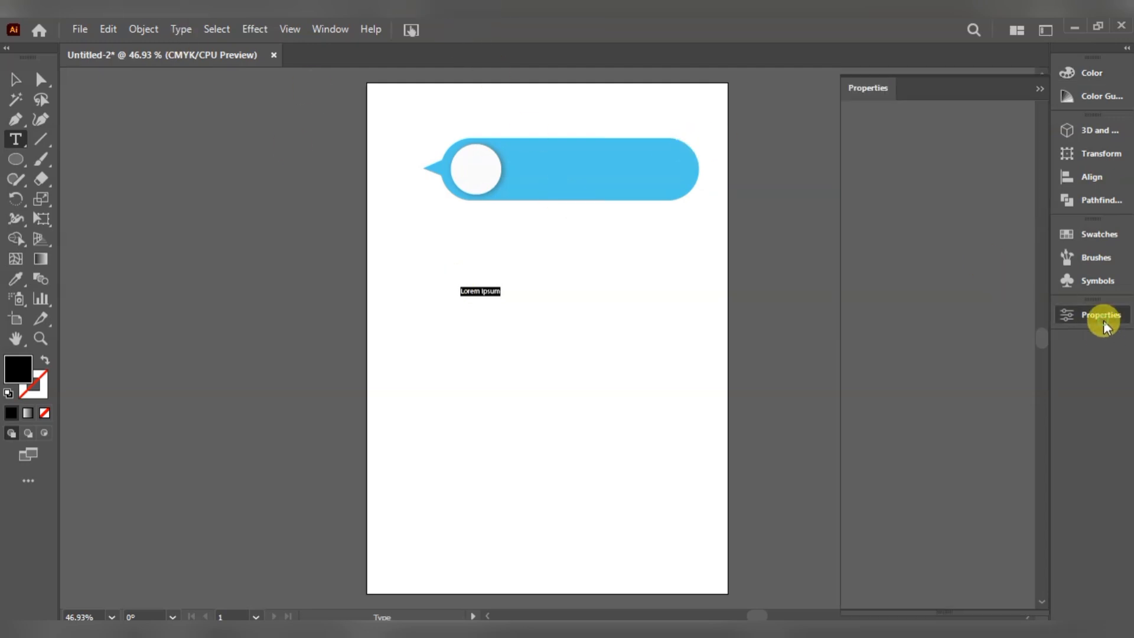
left_click(877, 452)
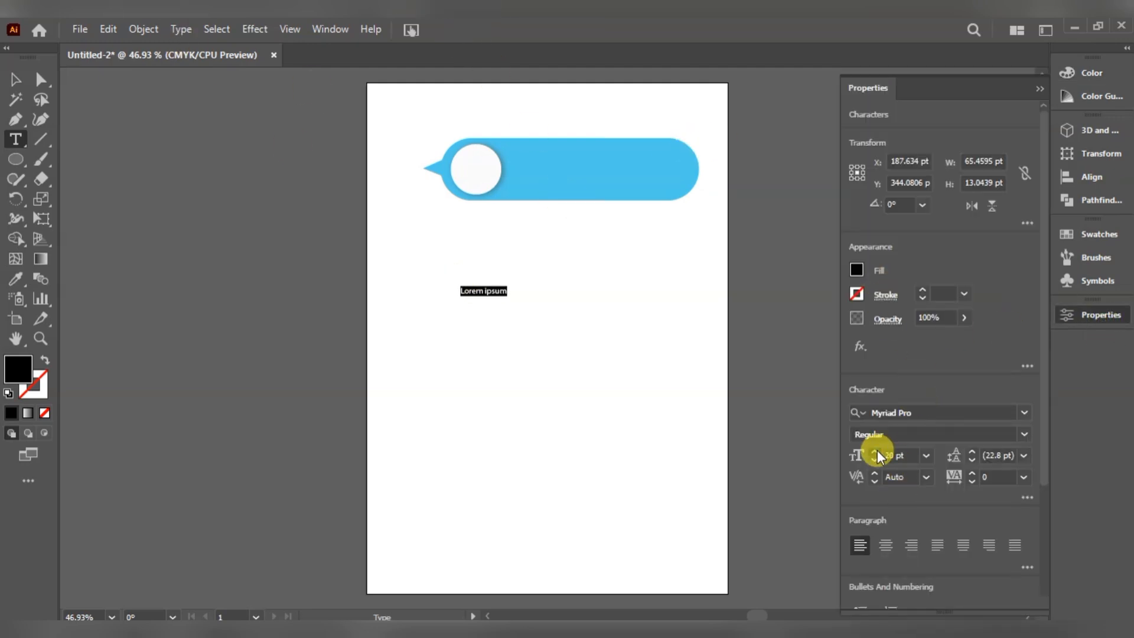
left_click(876, 452)
left_click(877, 452)
Step: Set the placeholder text's font to Roboto Bold
left_click(971, 413)
type("r")
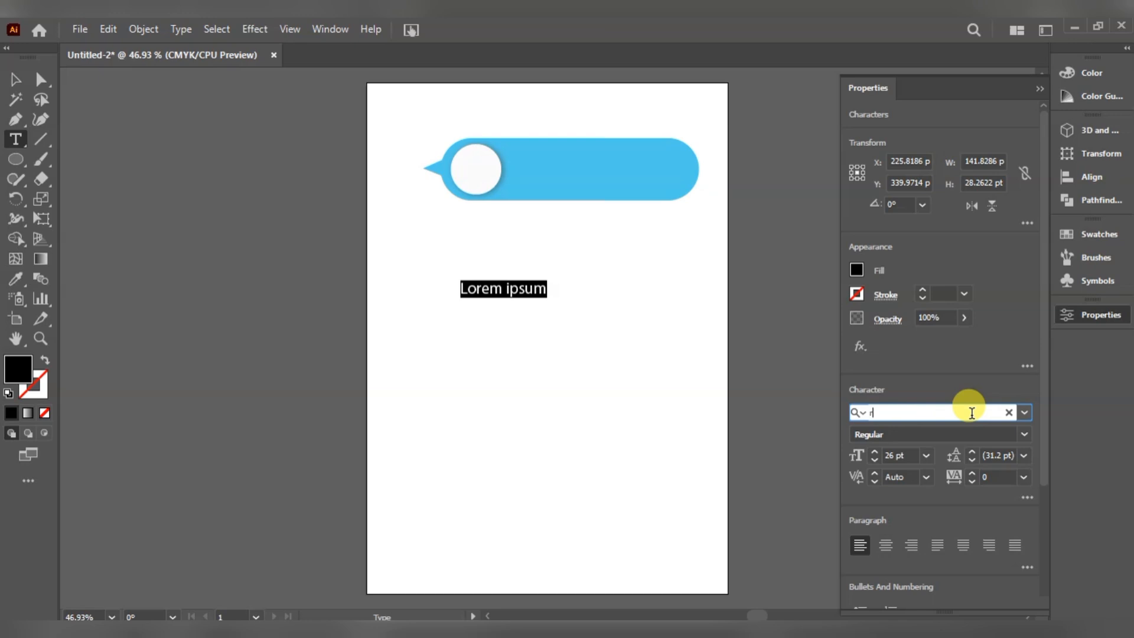
type("oboto")
left_click(927, 505)
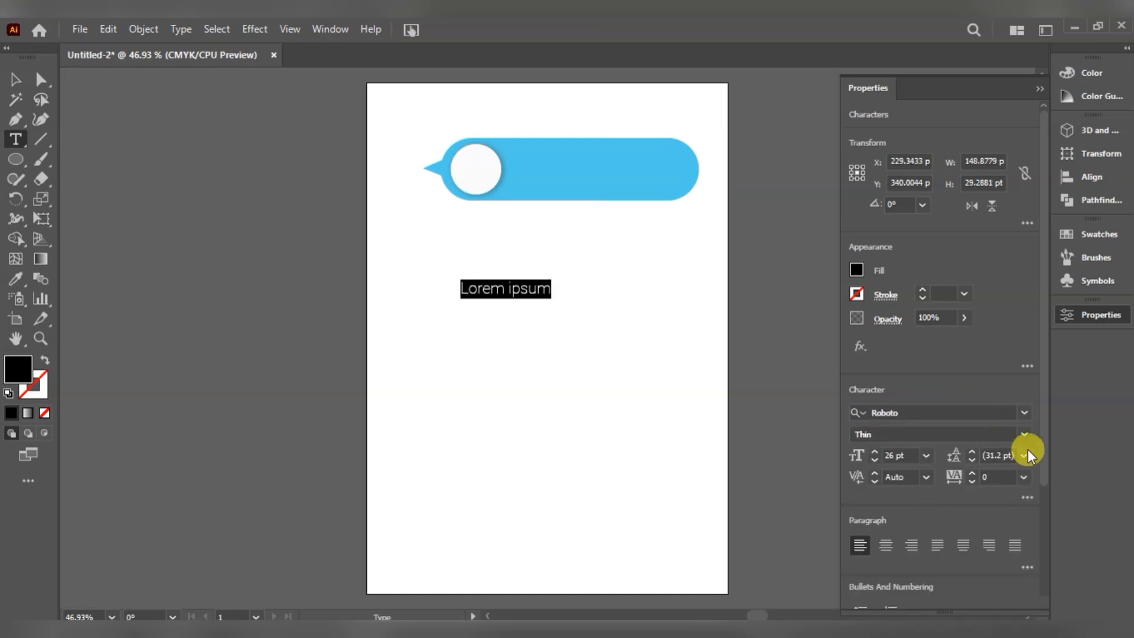
left_click(1022, 433)
left_click(933, 361)
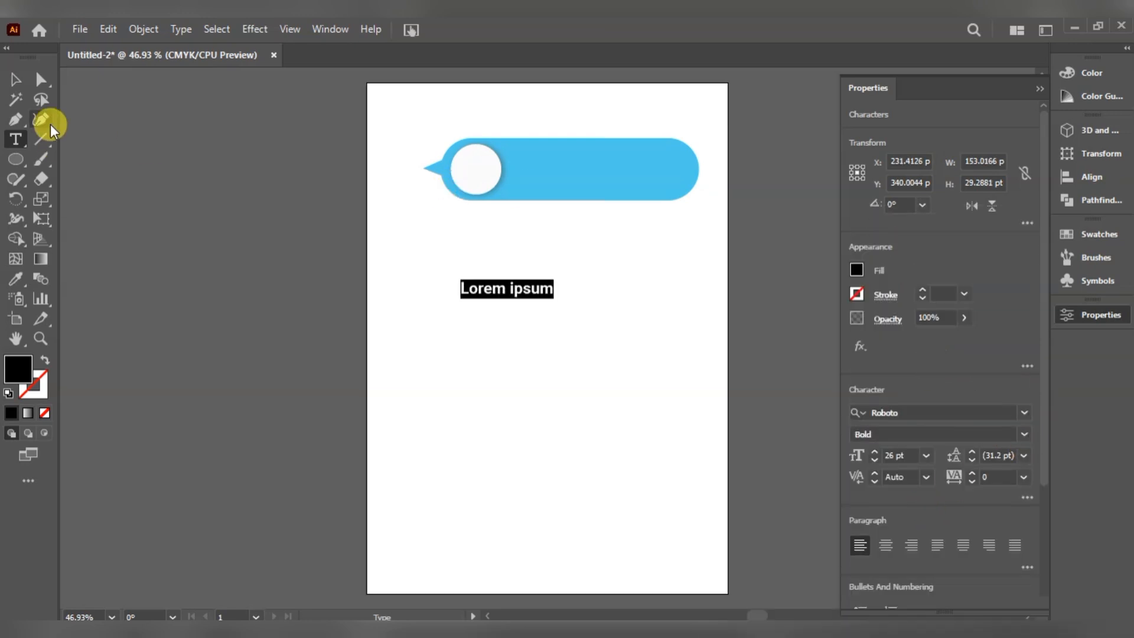
Step: Recolor the placeholder text near-white and move it onto the upper part of the blue bar, beside the circle
double_click(18, 370)
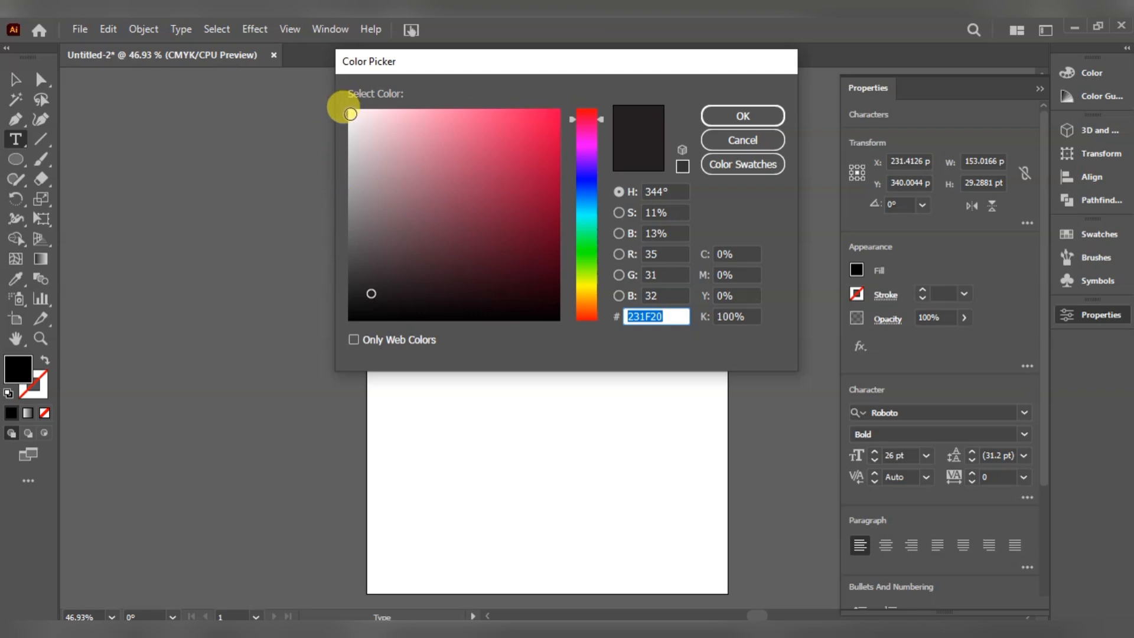
left_click(348, 110)
left_click(743, 116)
left_click(16, 79)
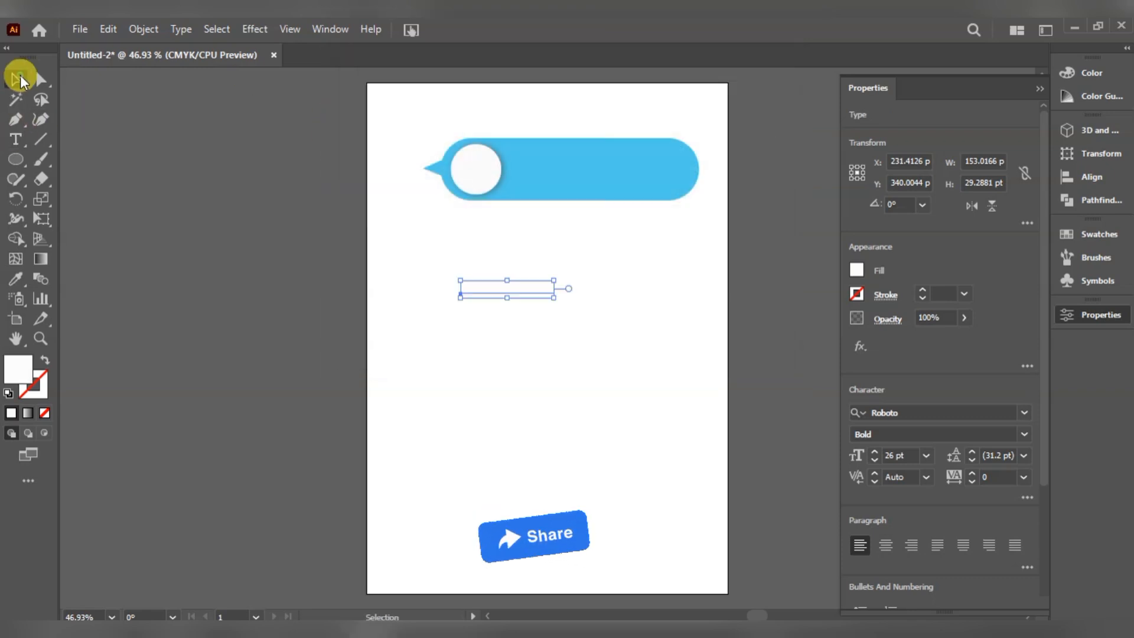
left_click_drag(536, 289, 590, 155)
left_click(573, 284)
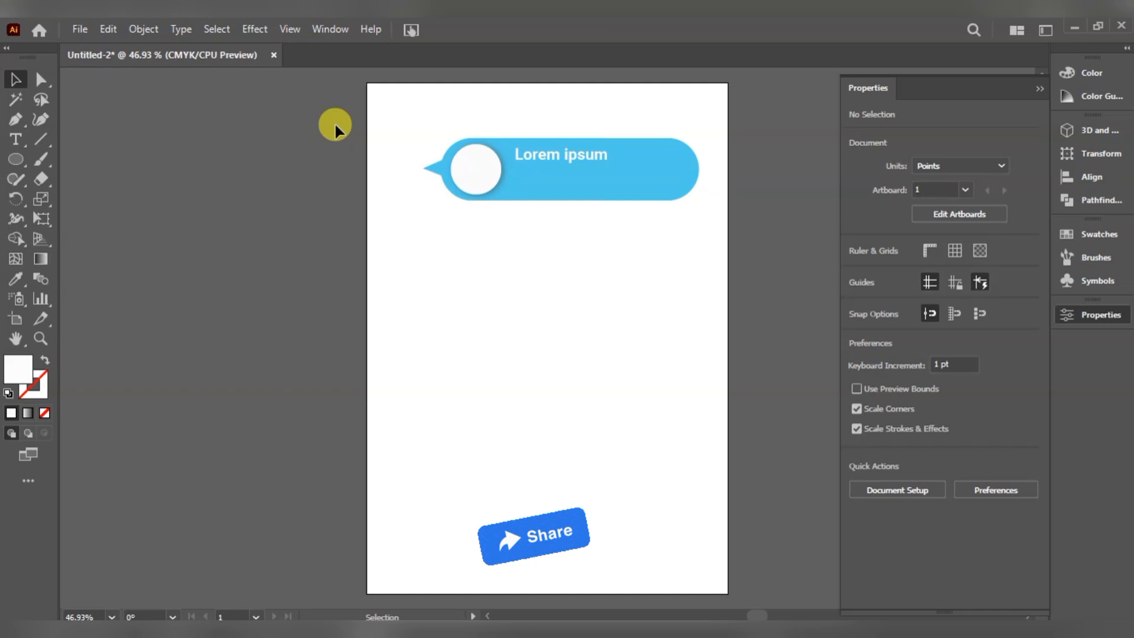
Step: Add a second "Lorem ipsum" placeholder text on the empty artboard area below the blue bar
left_click(17, 145)
left_click(513, 154)
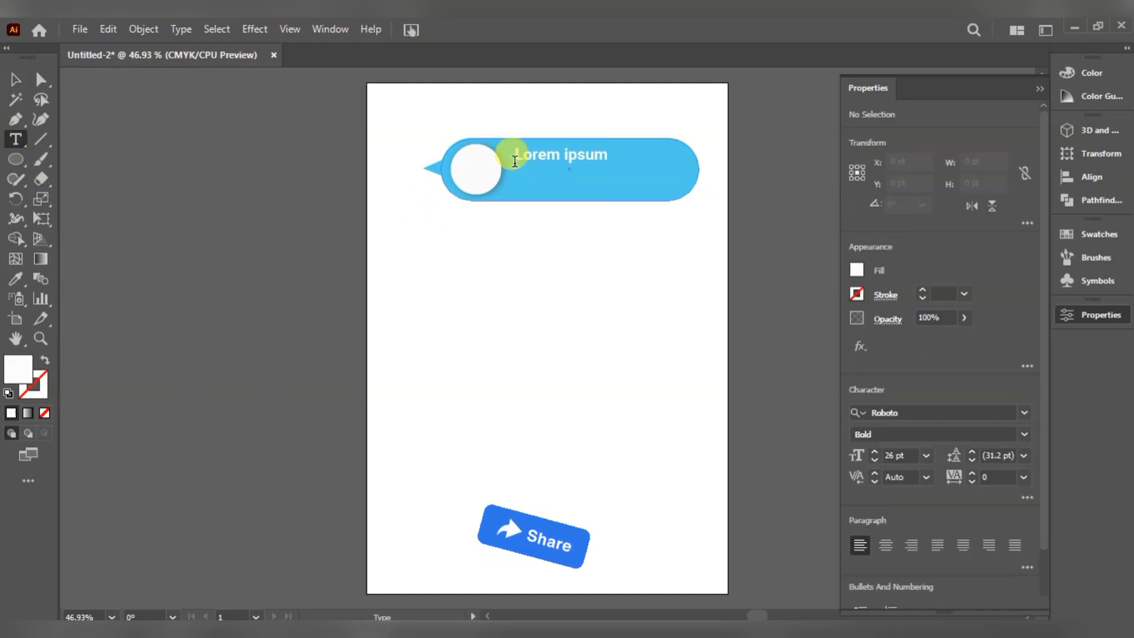
left_click(514, 309)
left_click(650, 369)
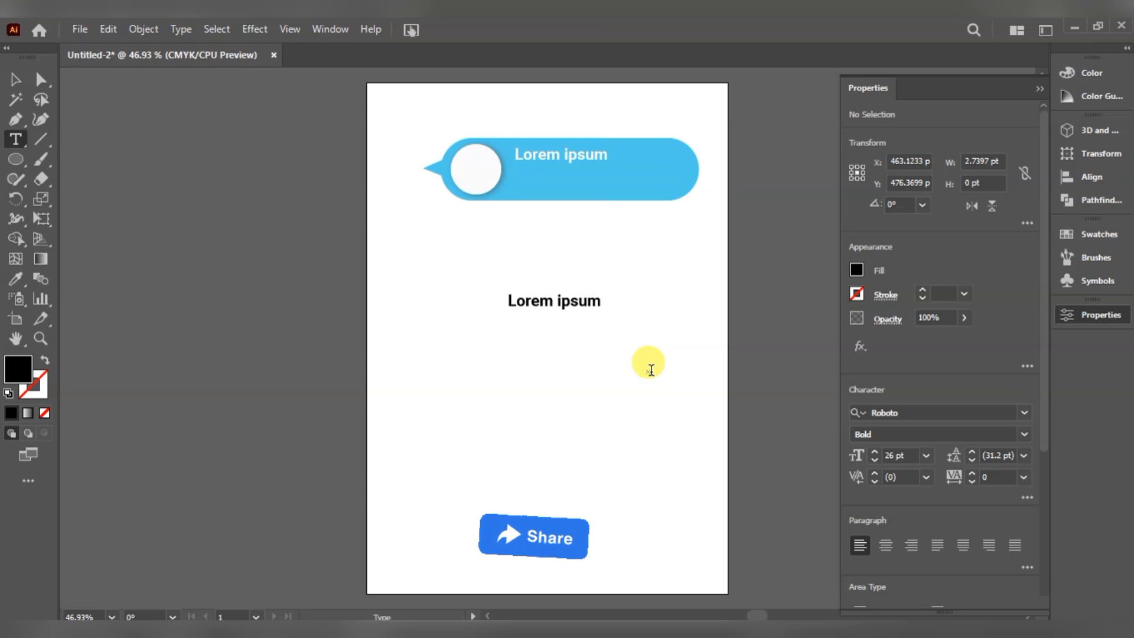
Step: Replace the second placeholder with a "Lorem ipsum" paragraph frame about 295 × 99 pt below the bar and reduce its font size to 17 pt
key("ctrl+a")
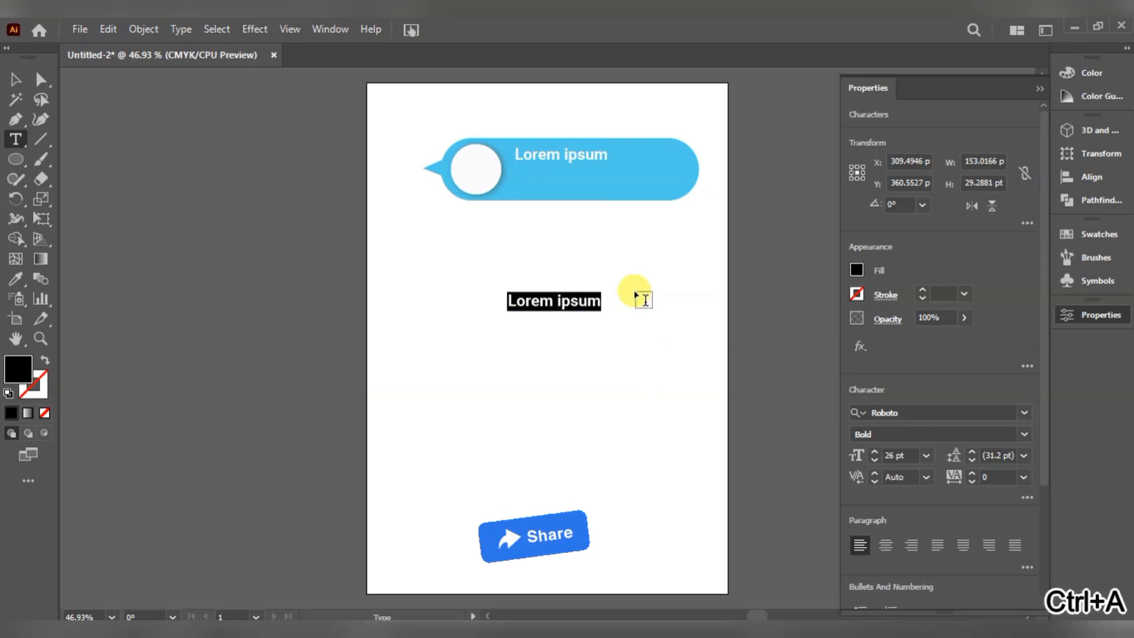
key("BackSpace")
left_click_drag(468, 264, 648, 324)
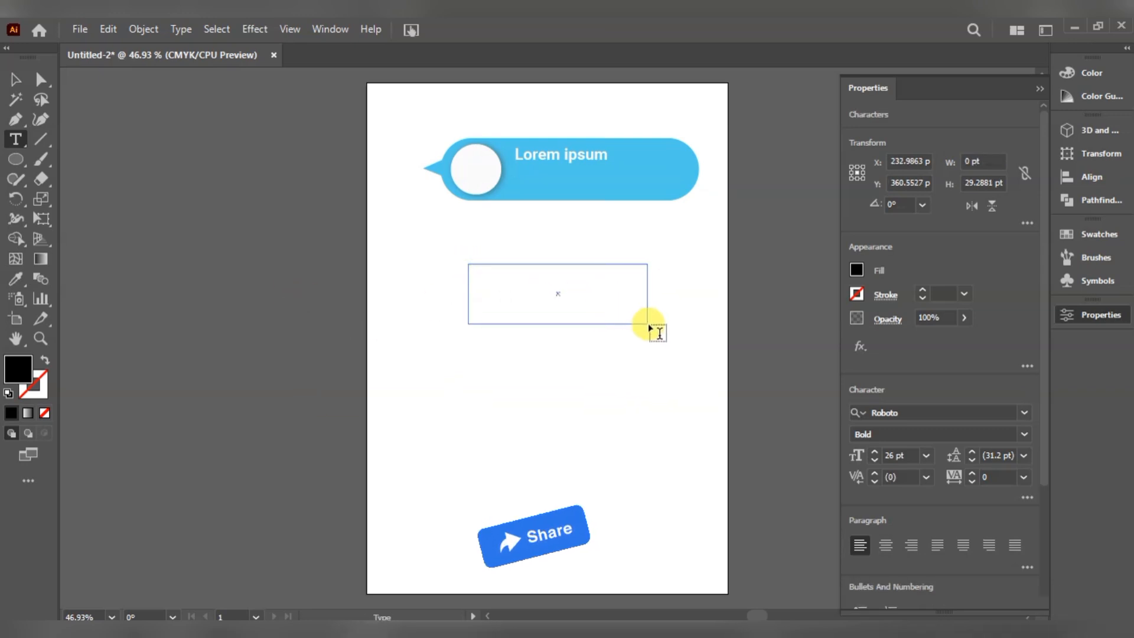
left_click(875, 460)
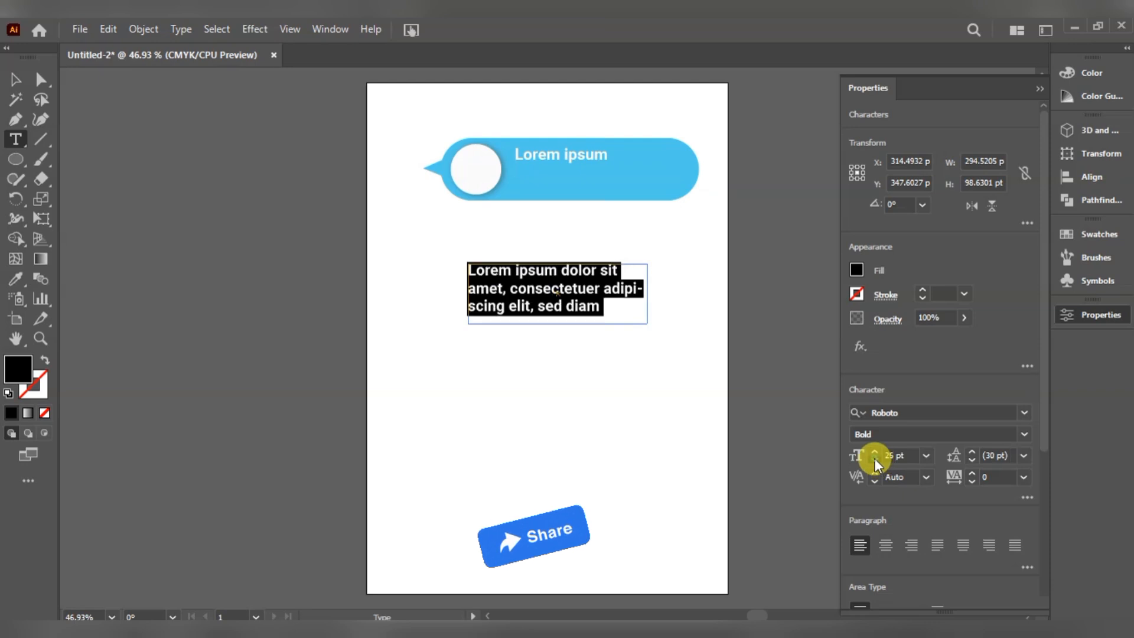
left_click(875, 460)
left_click(875, 460)
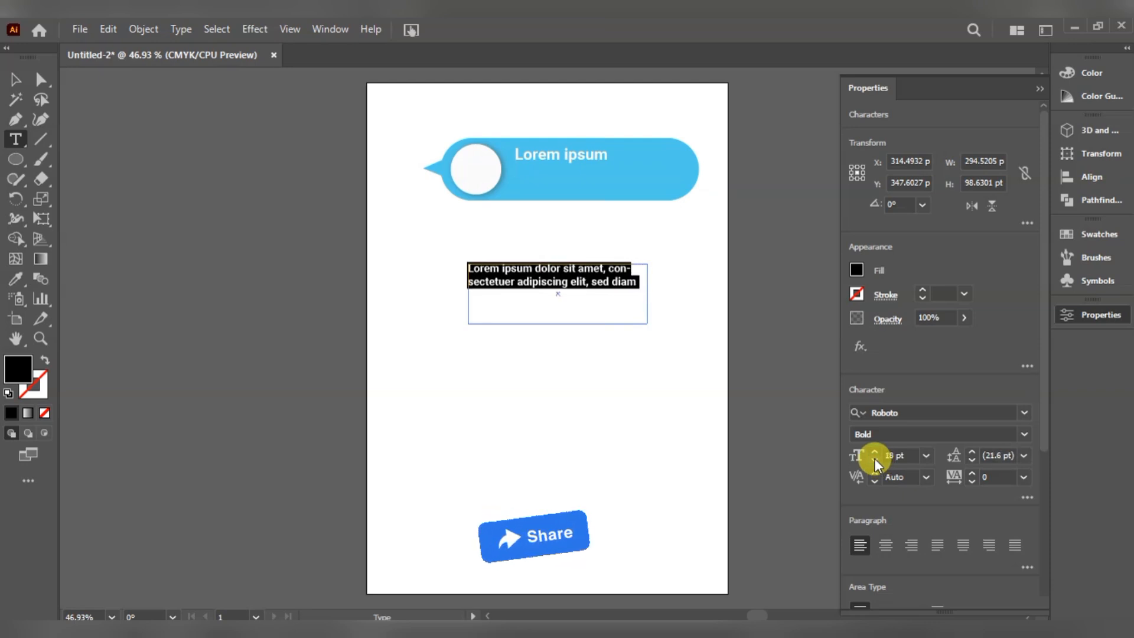
left_click(875, 460)
Step: Copy the whole paragraph text and paste it twice on a new line at the end of the frame
left_click(615, 279)
key("ctrl+a")
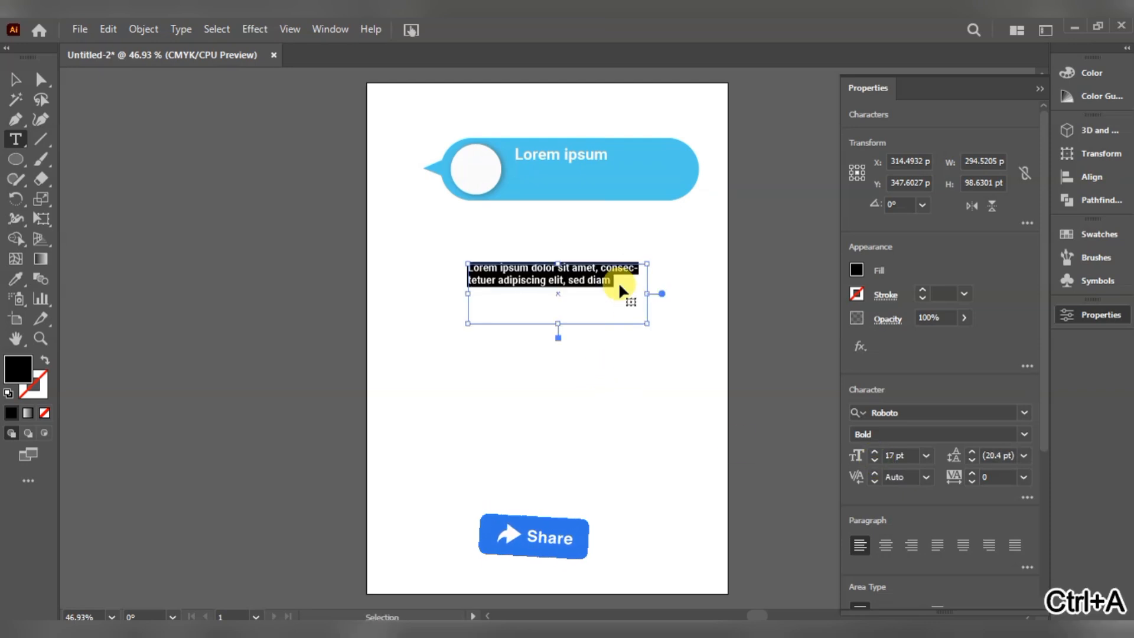
key("ctrl+c")
left_click(618, 282)
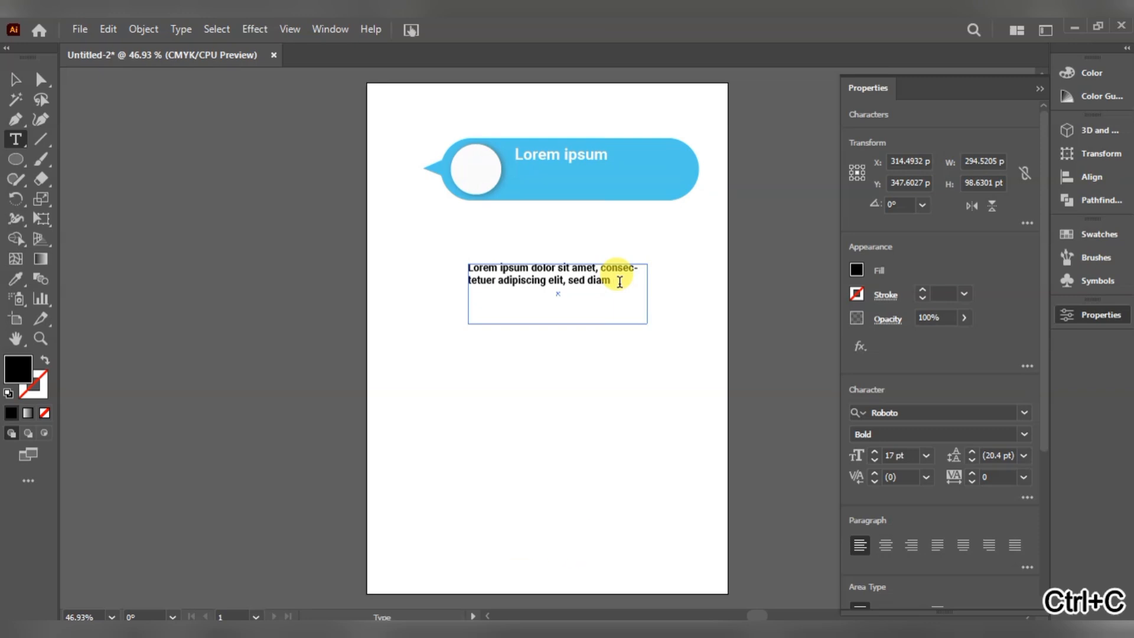
key("Return")
key("ctrl+v")
key("ctrl+v")
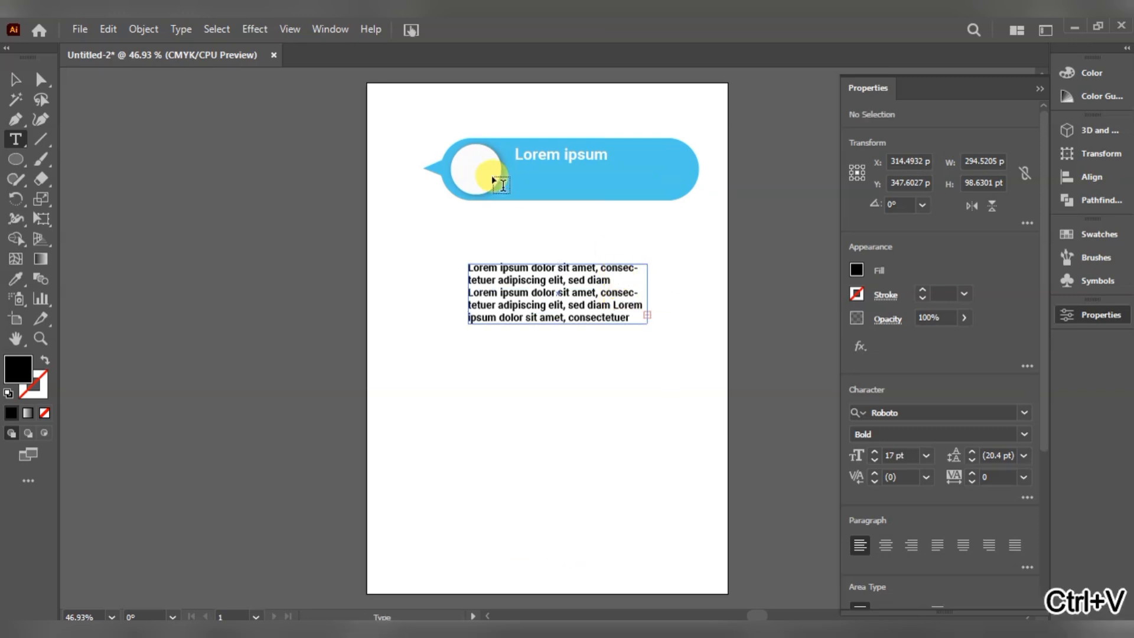
Step: Reduce the paragraph's font size to 14 pt
left_click(15, 79)
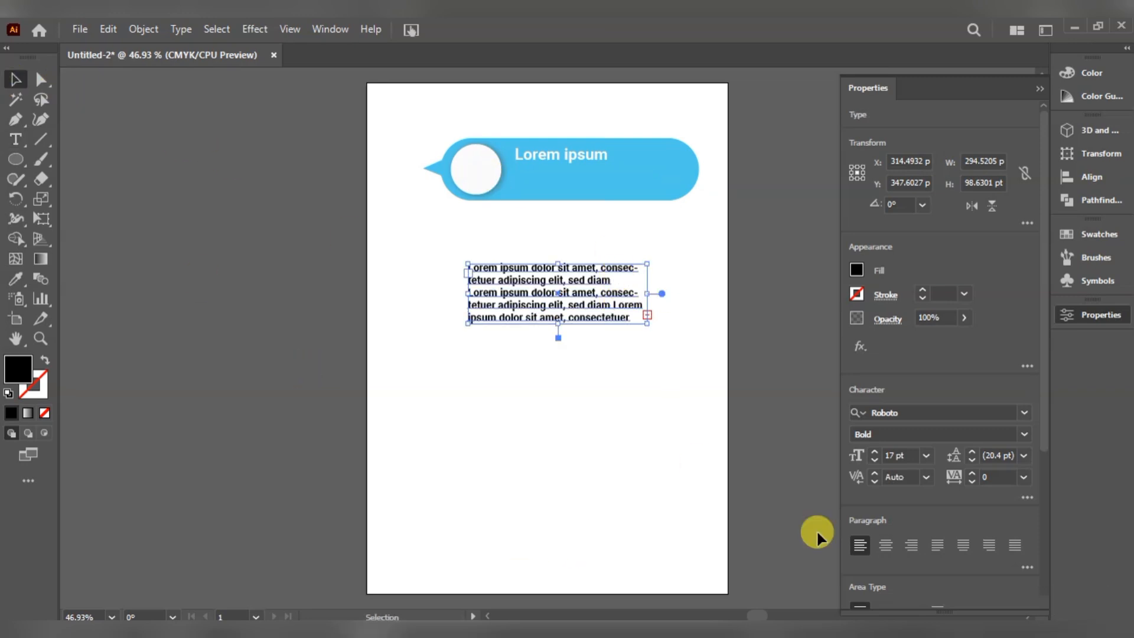
left_click(874, 461)
left_click(874, 460)
left_click(874, 460)
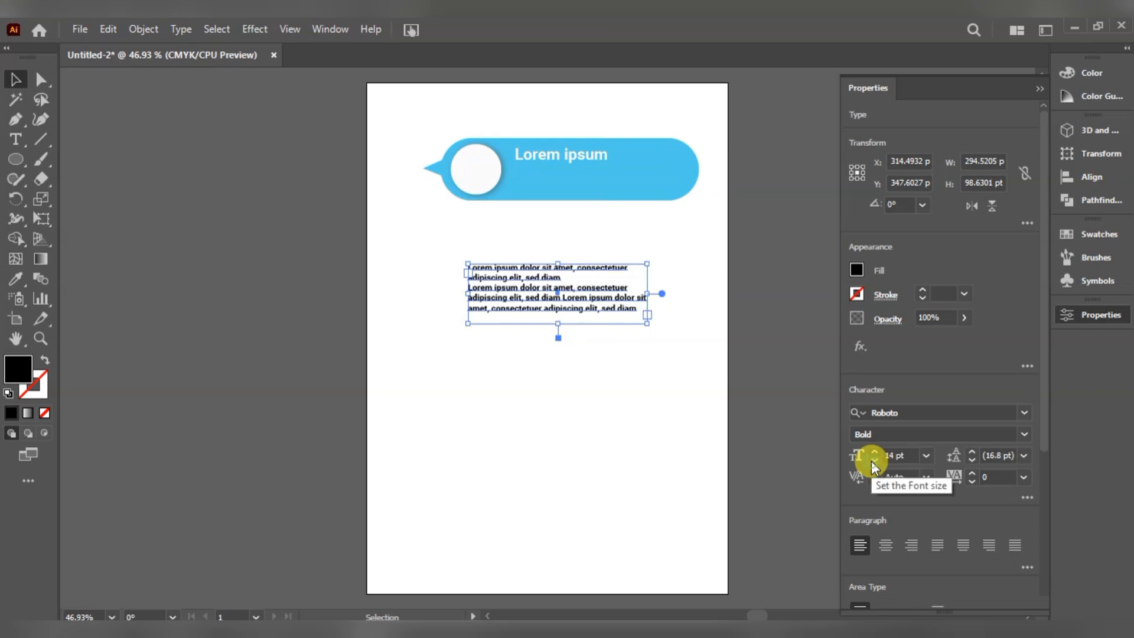
Step: Recolor the paragraph white by sampling the artboard and move it onto the blue bar, directly under the heading
left_click(15, 278)
left_click(530, 464)
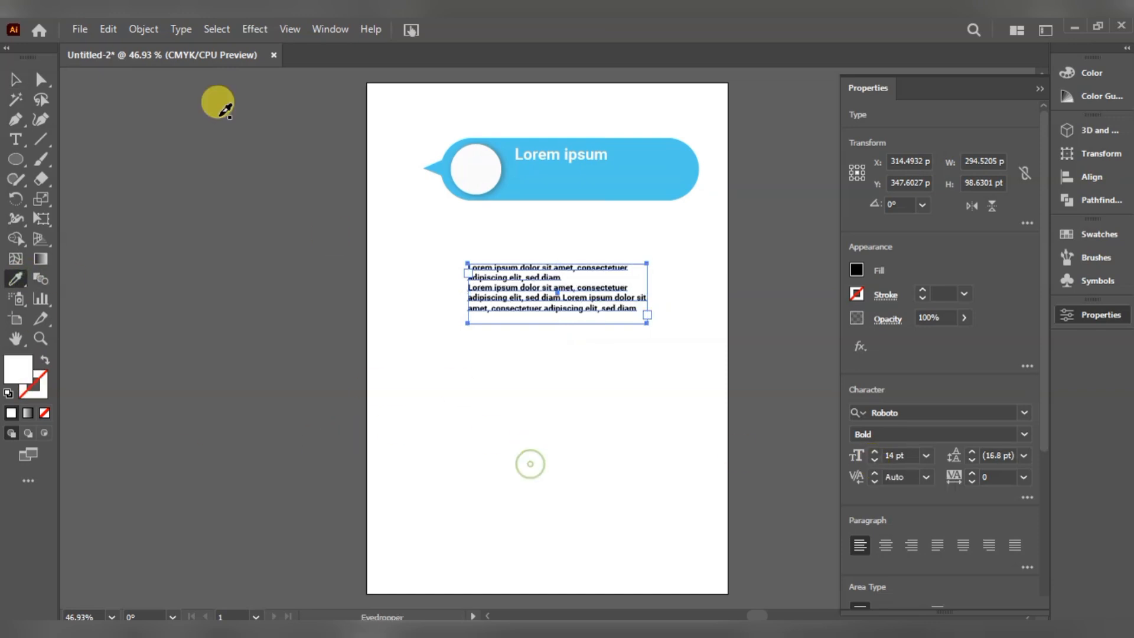
left_click(15, 79)
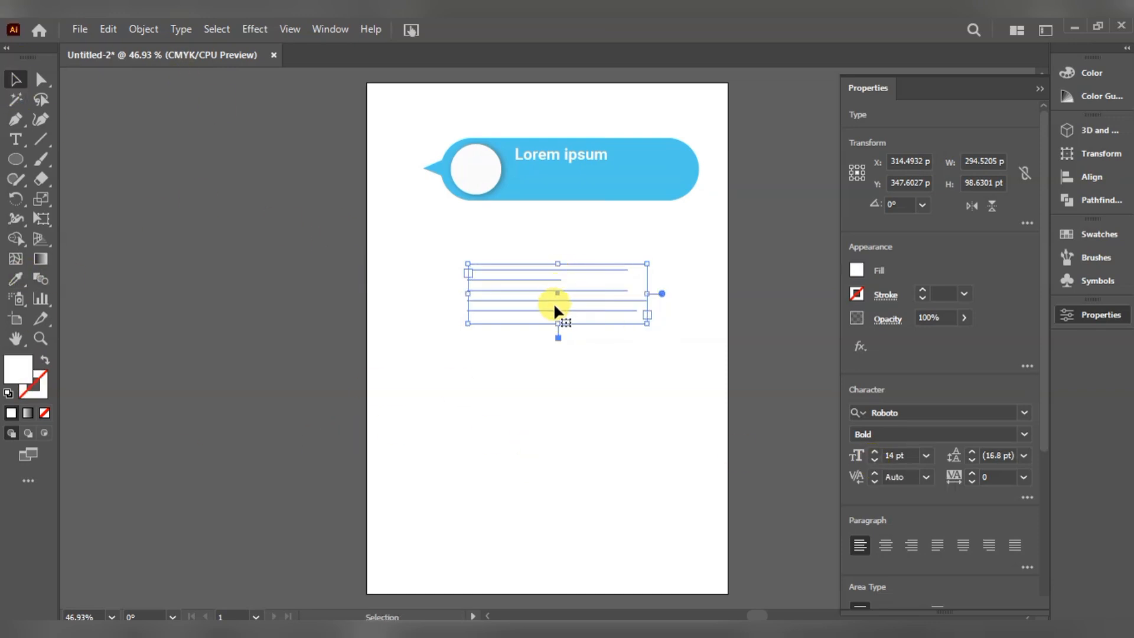
left_click_drag(554, 303, 597, 204)
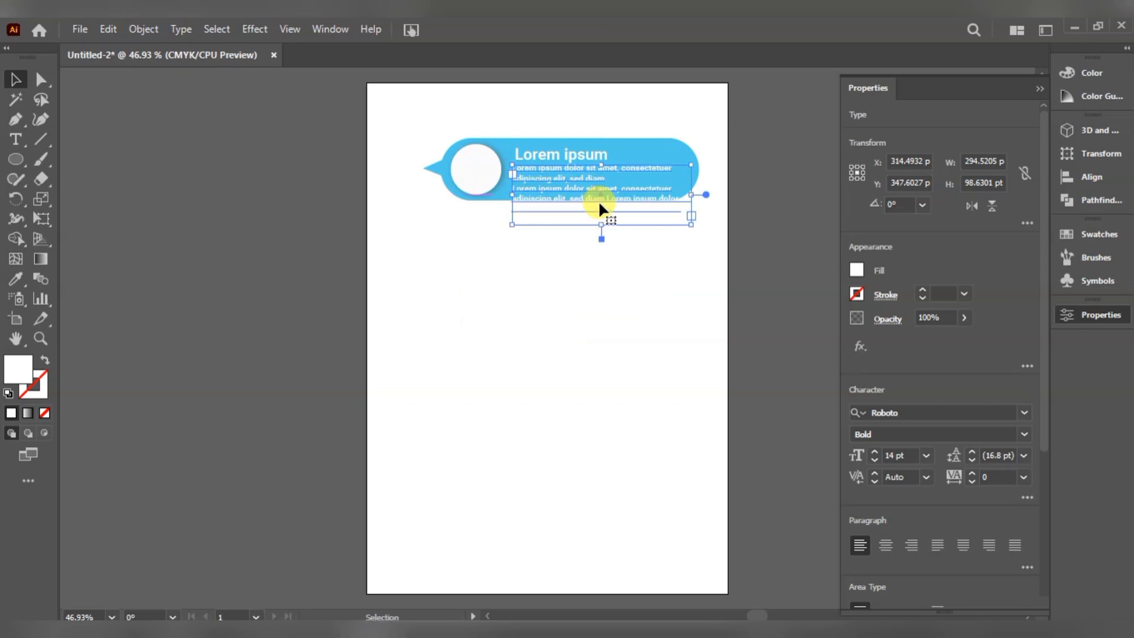
Step: Delete the end of the body text, keeping everything up to "consectetuer adip" in the third line
double_click(517, 195)
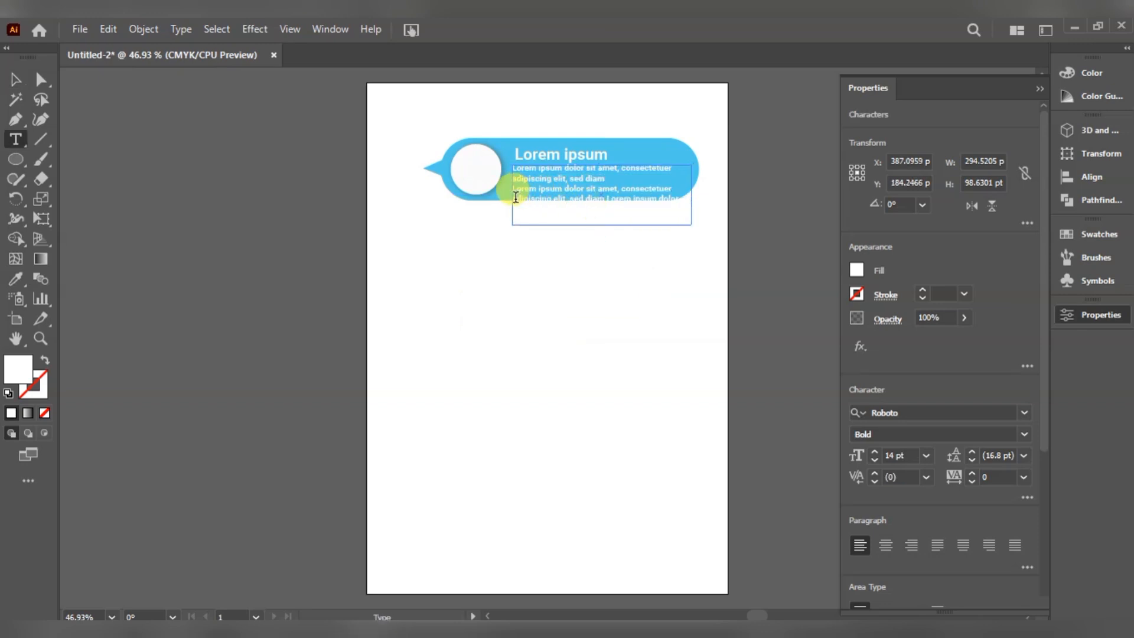
left_click_drag(528, 199, 706, 287)
key("BackSpace")
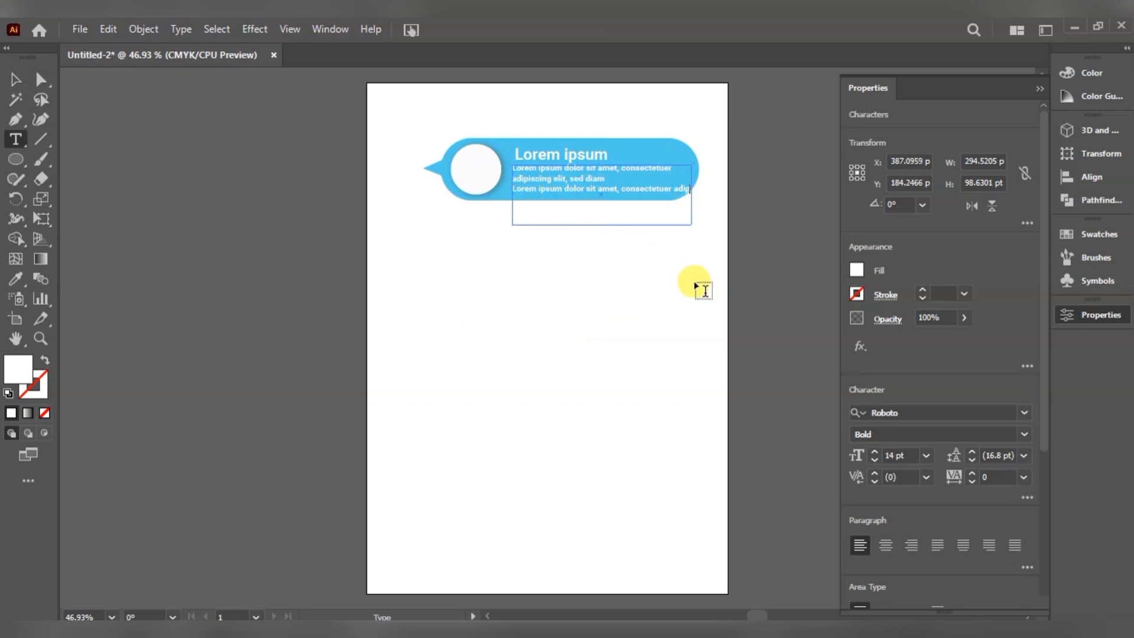
left_click(7, 79)
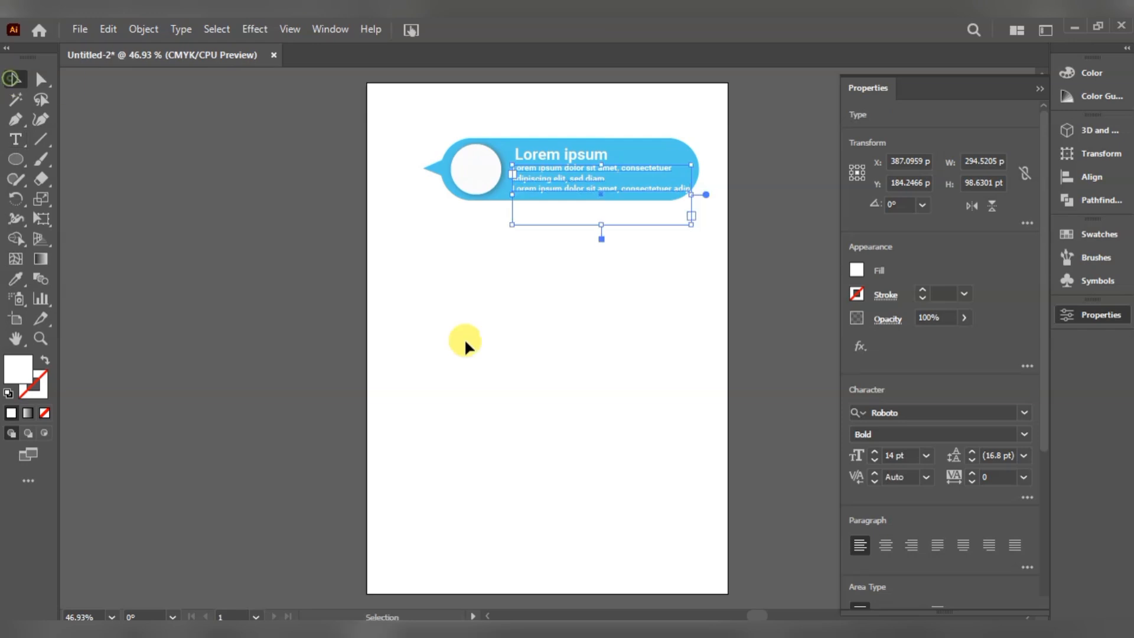
Step: Remove the line break before the second "Lorem ipsum" in the body text and justify all lines
double_click(594, 185)
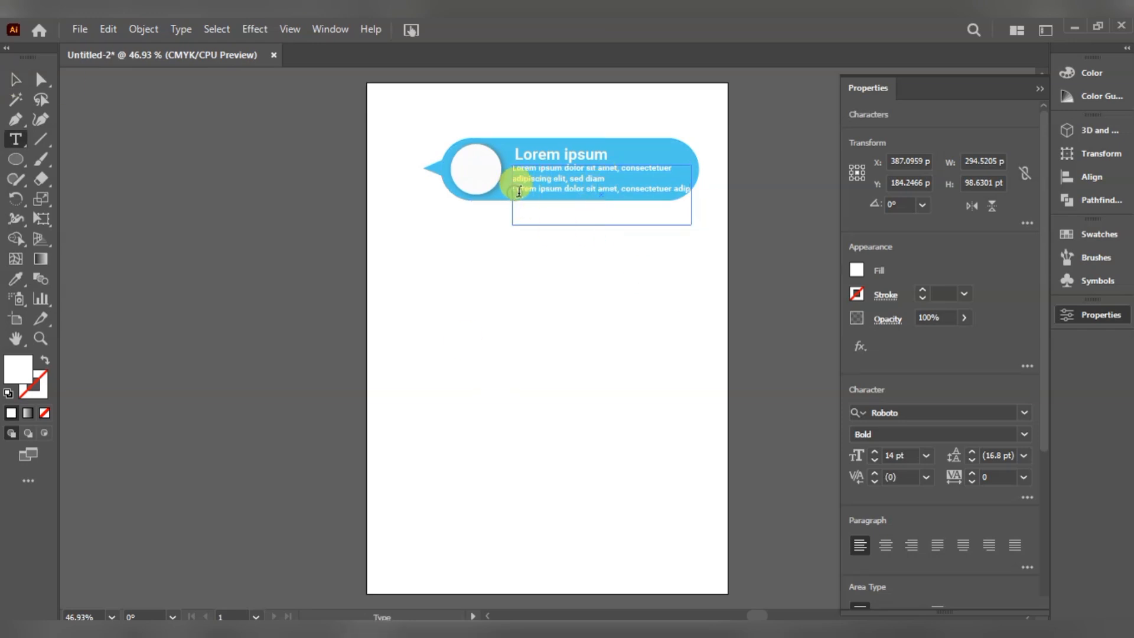
left_click(519, 192)
key("BackSpace")
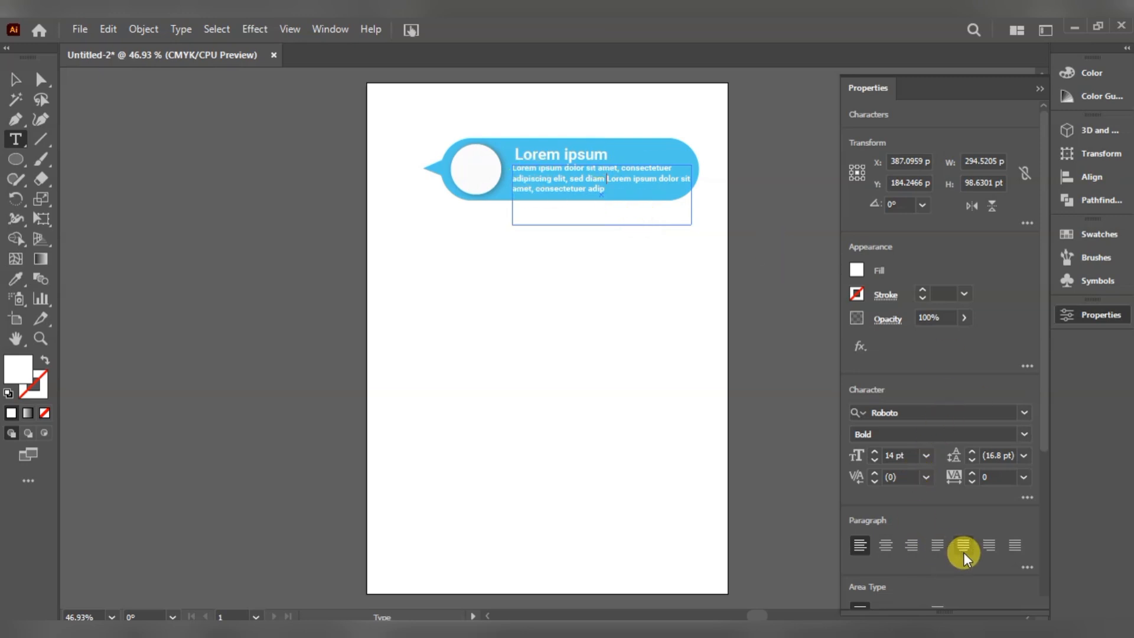
left_click(1015, 545)
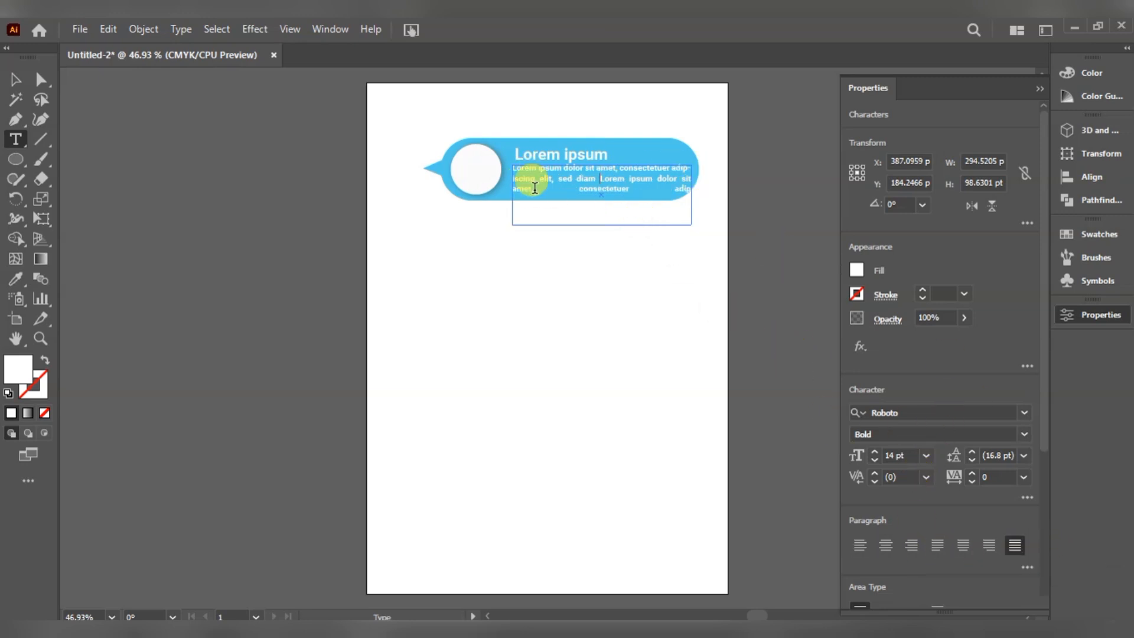
Step: Resize the body text frame to fit inside the blue bar and lengthen the bar to about 464 pt
left_click(15, 78)
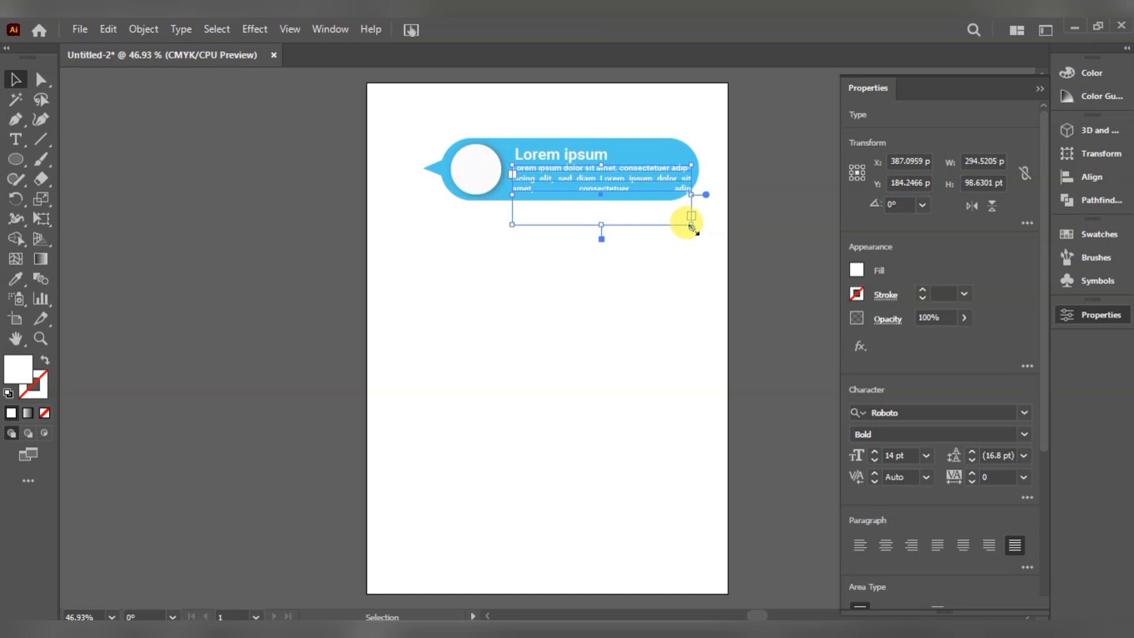
left_click_drag(693, 228, 723, 169)
left_click(656, 236)
left_click(693, 178)
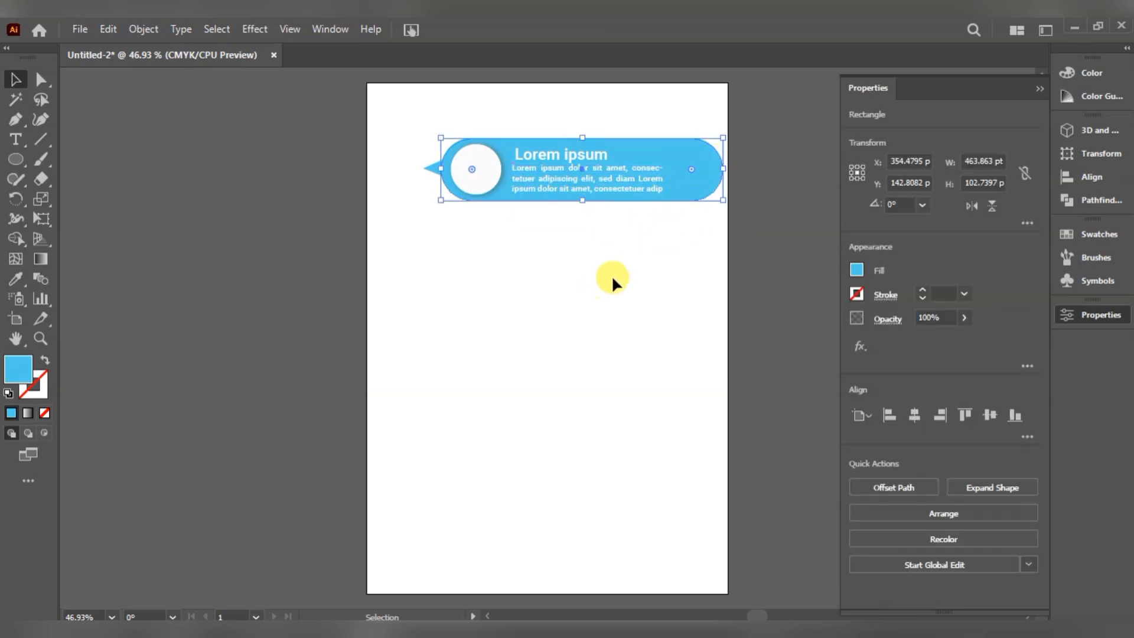
left_click(614, 274)
Step: Shift the whole label to the left on the artboard and stretch the blue bar's right end slightly further
left_click_drag(428, 126, 548, 177)
left_click(618, 261)
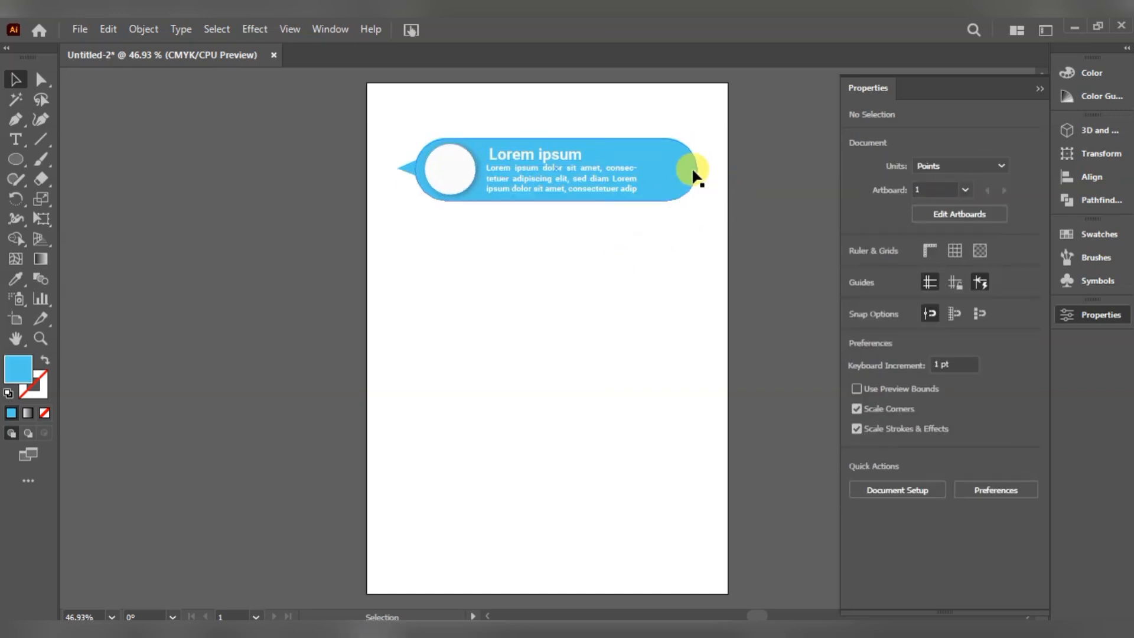
left_click(694, 177)
left_click_drag(701, 168, 709, 168)
left_click(646, 283)
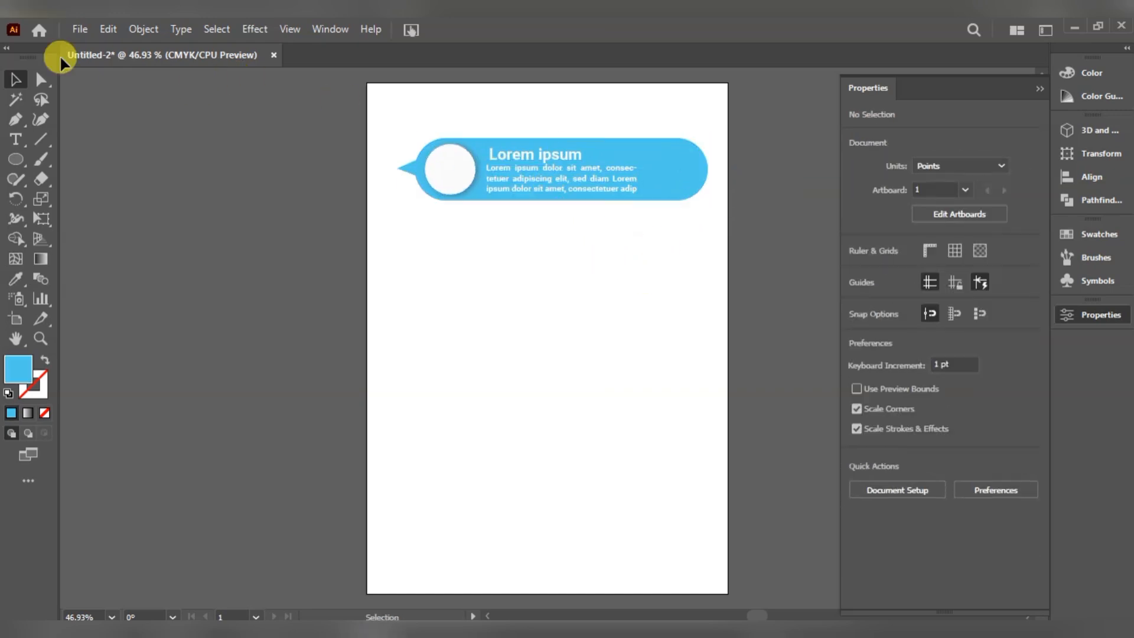
Step: Open the Bold.ai icon file, cut its pie-chart icon and paste it into the Untitled-2 document
left_click(78, 29)
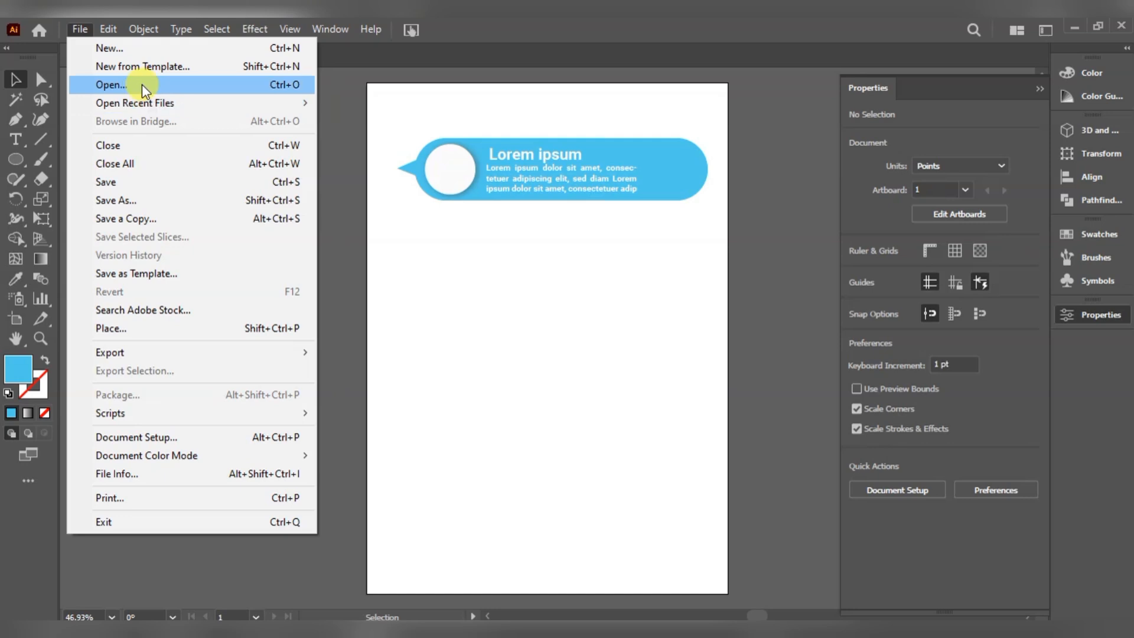
left_click(380, 330)
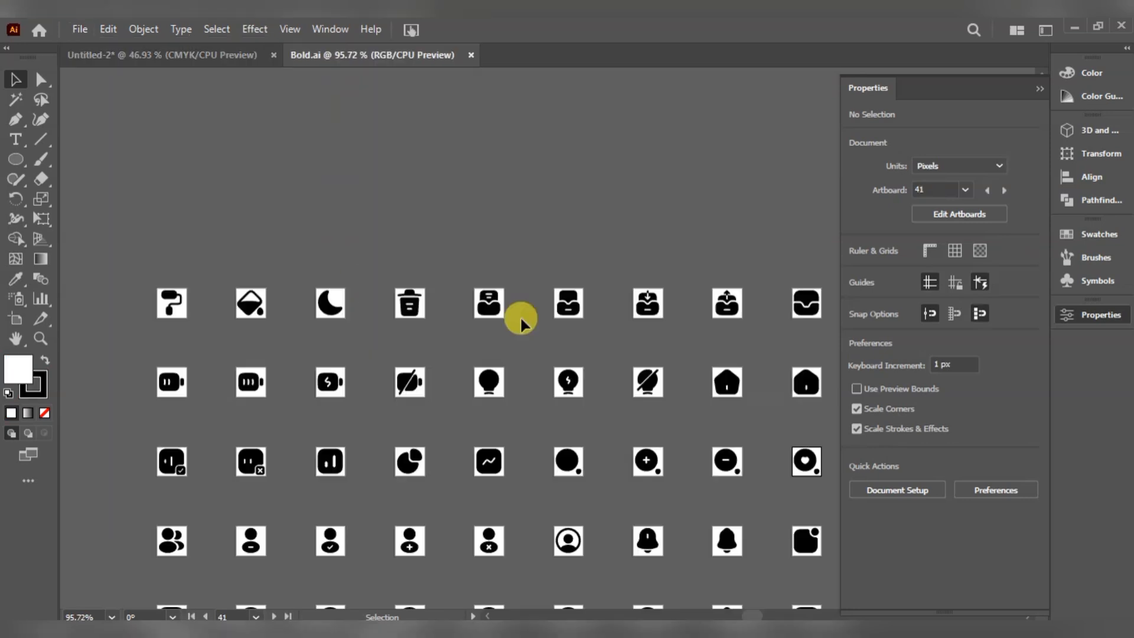
left_click(407, 467)
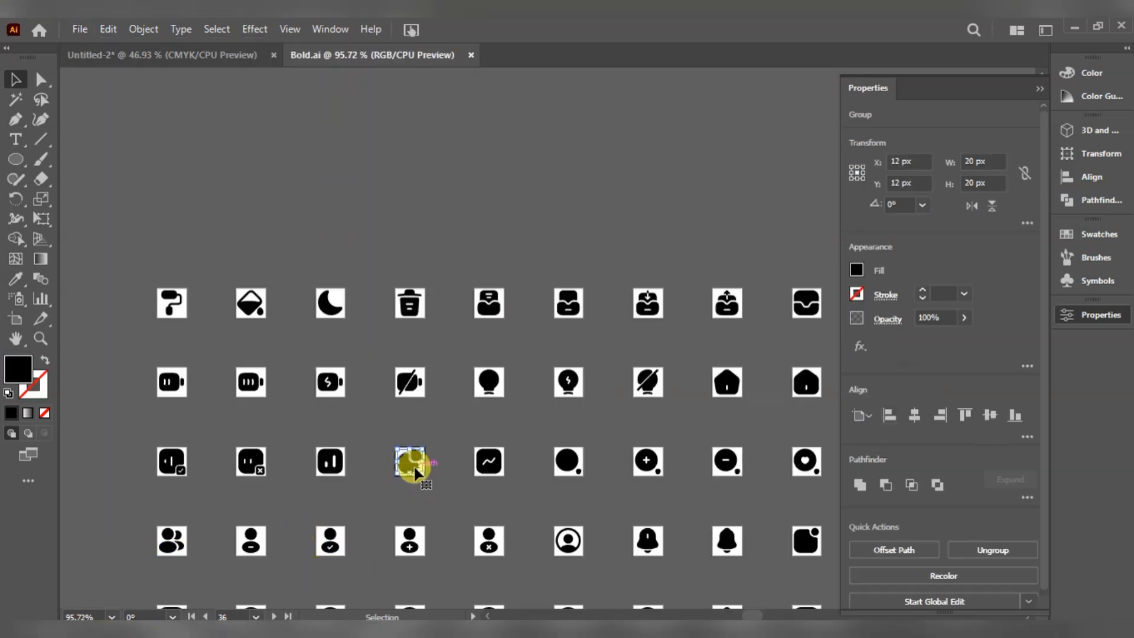
key("ctrl+x")
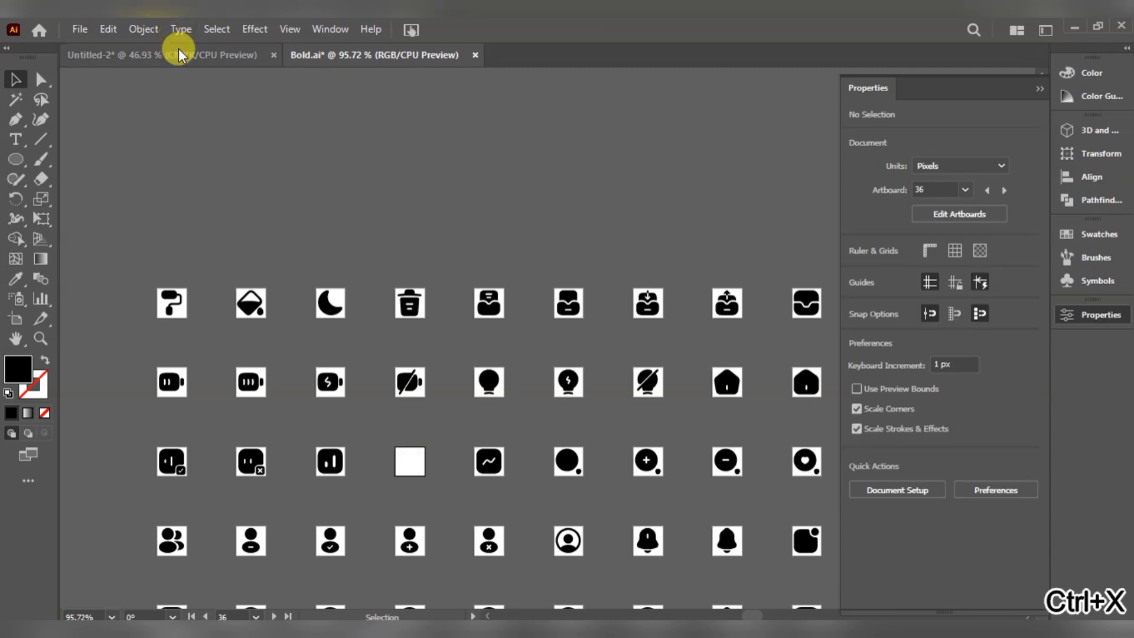
left_click(179, 48)
key("ctrl+v")
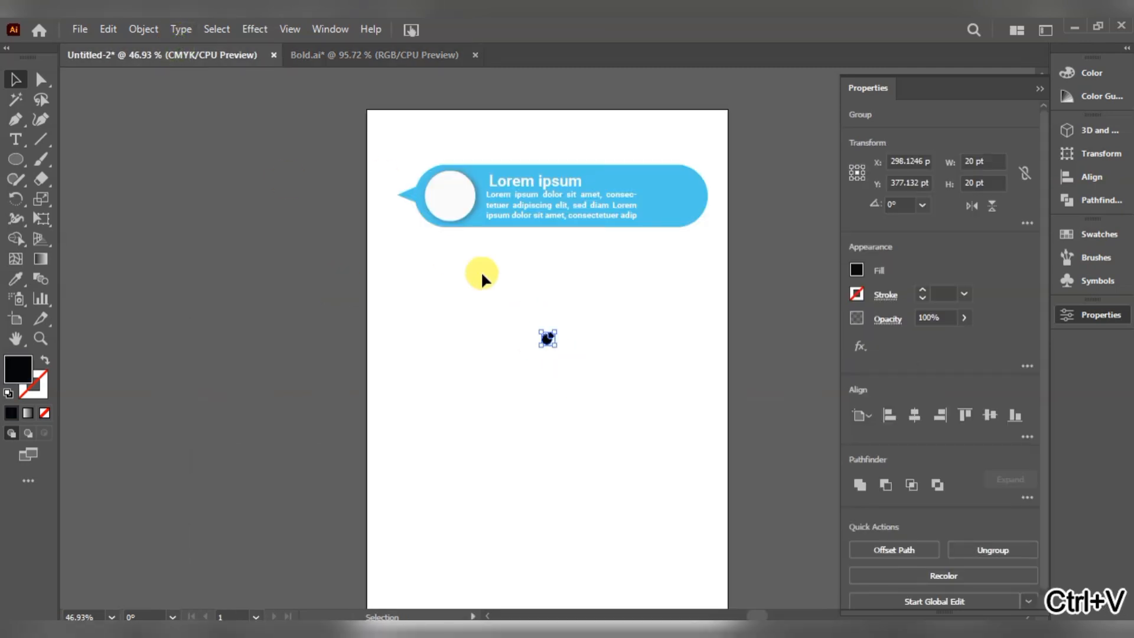
Step: Enlarge the pie-chart icon to slightly under 87 × 83 pt and swap its fill and stroke to make it an outline
left_click_drag(555, 347, 595, 382)
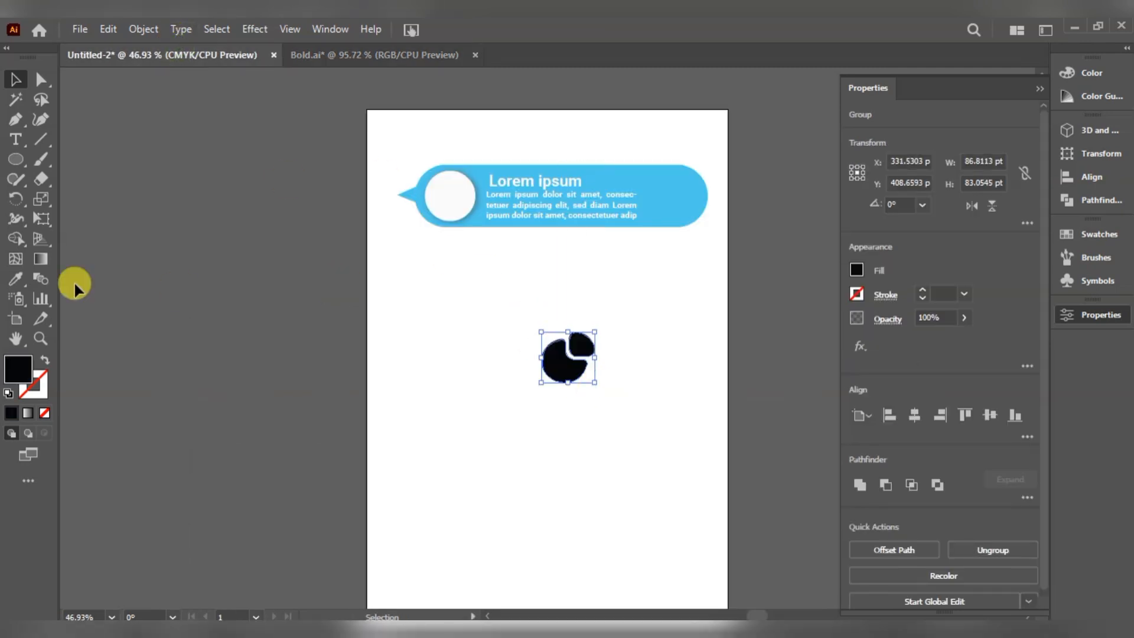
left_click(43, 361)
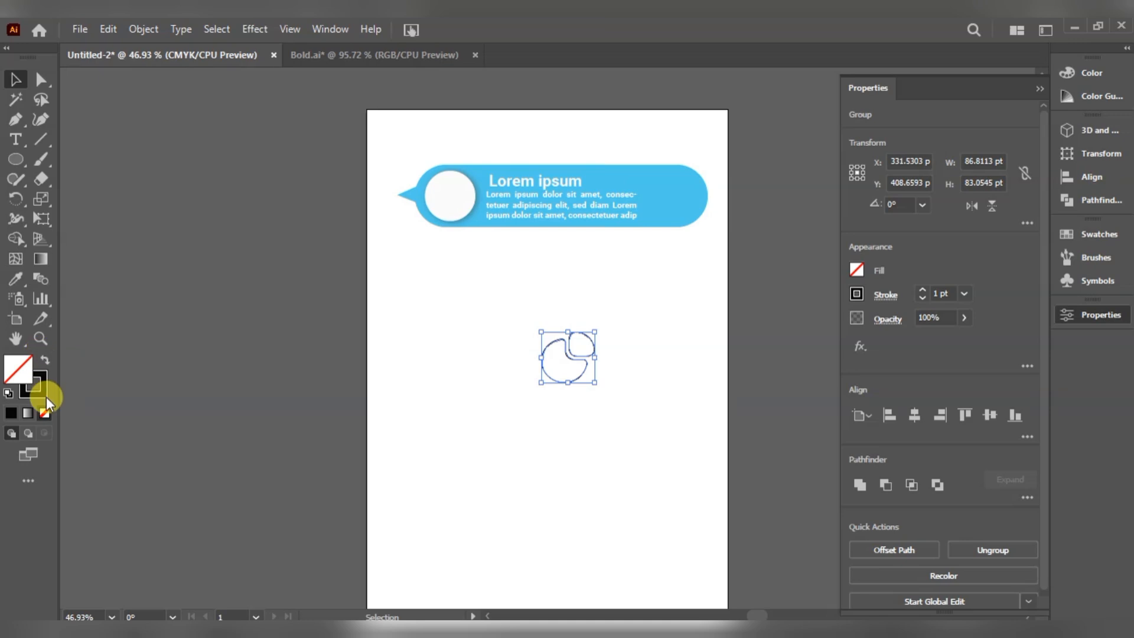
left_click_drag(595, 382, 588, 376)
Step: Set the pie-chart icon's stroke color to near-white FCFCFC
double_click(36, 385)
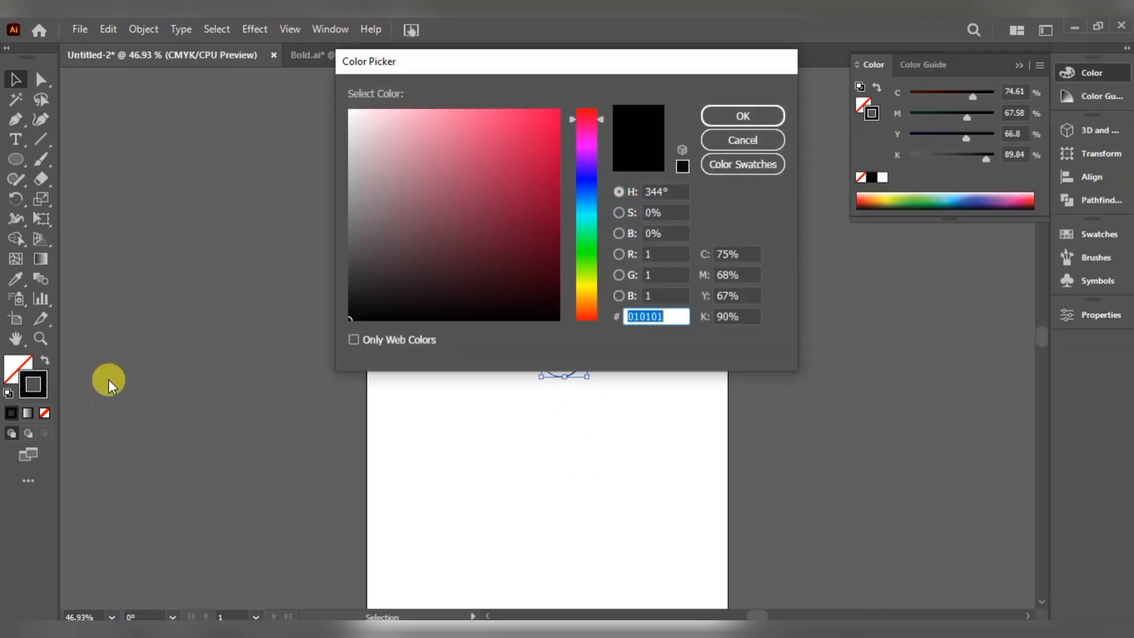
left_click(350, 111)
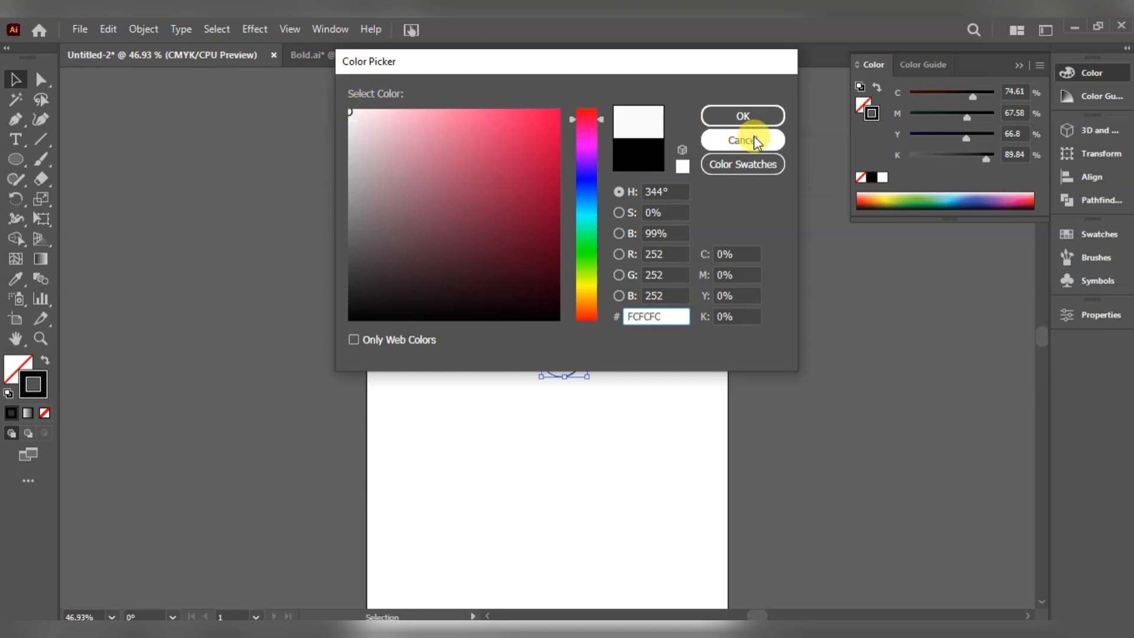
left_click(744, 118)
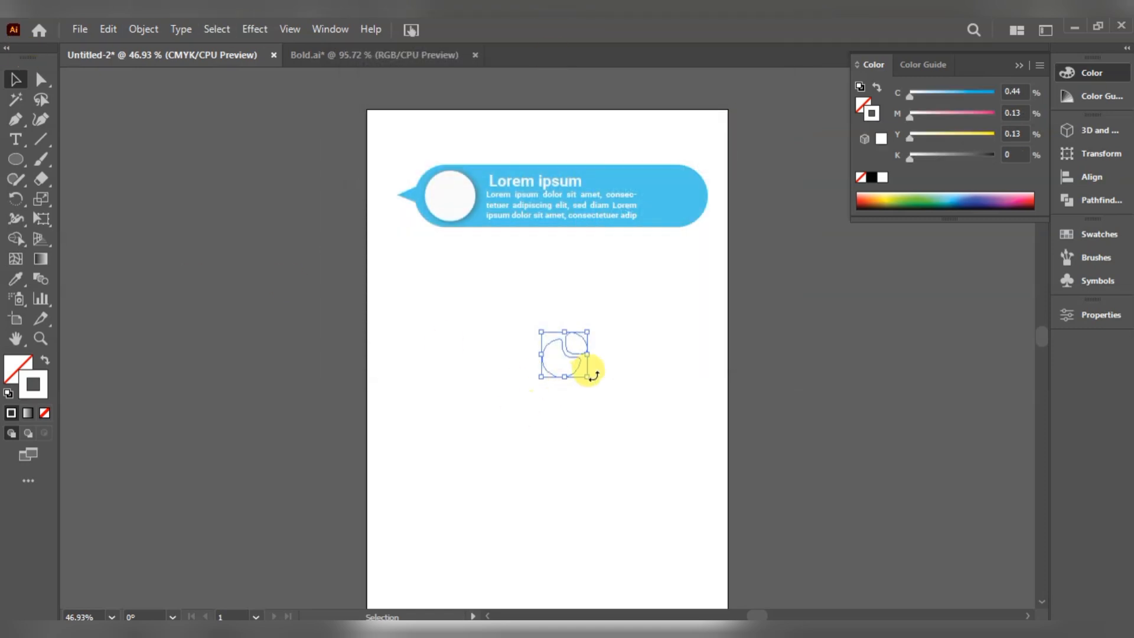
Step: Scale down the outlined pie-chart icon and try placing it on the blue bar's empty right end, undoing the placement
left_click_drag(586, 377, 675, 210)
left_click(658, 318)
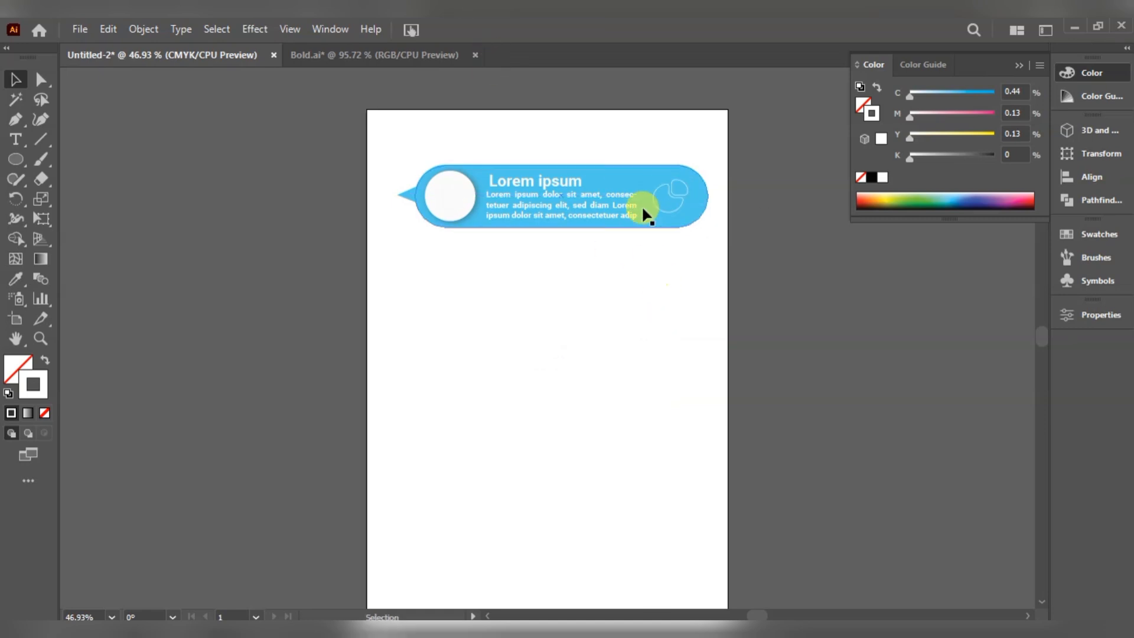
left_click(664, 200)
double_click(675, 193)
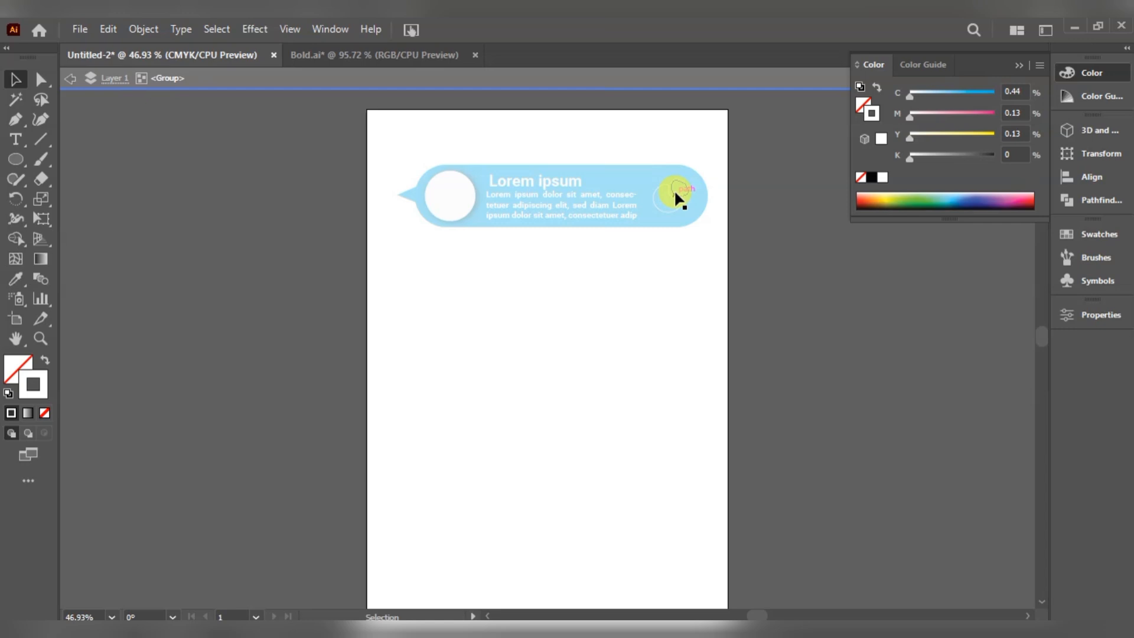
key("ctrl+z")
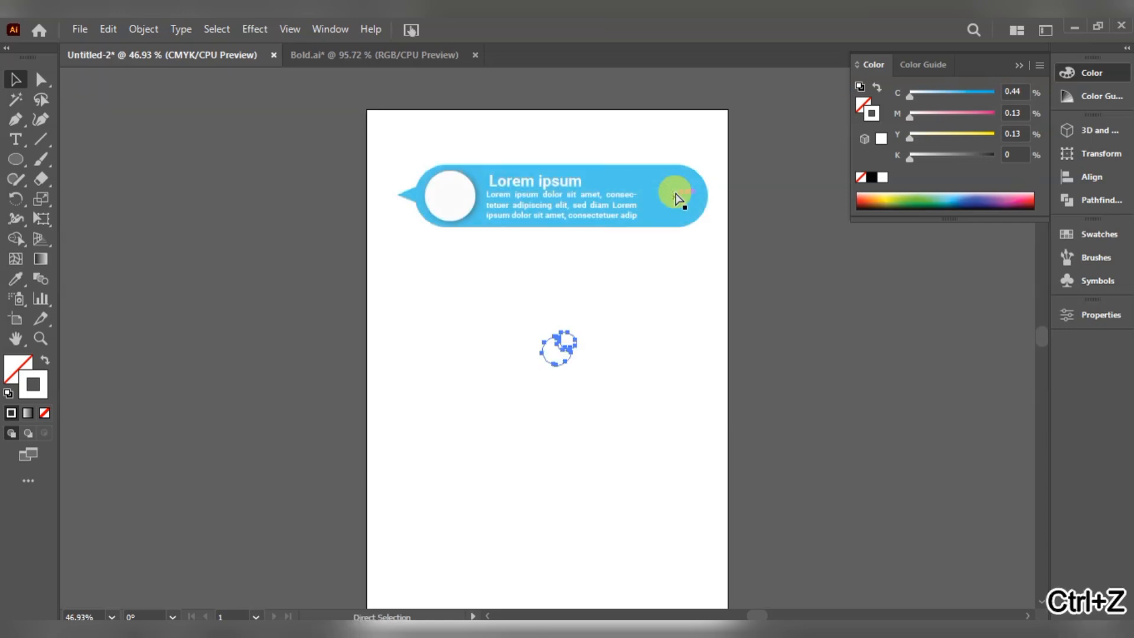
Step: Try a 9 pt stroke on the outlined pie-chart icon and place it on the blue bar's empty right end, undoing the placement
left_click(1094, 313)
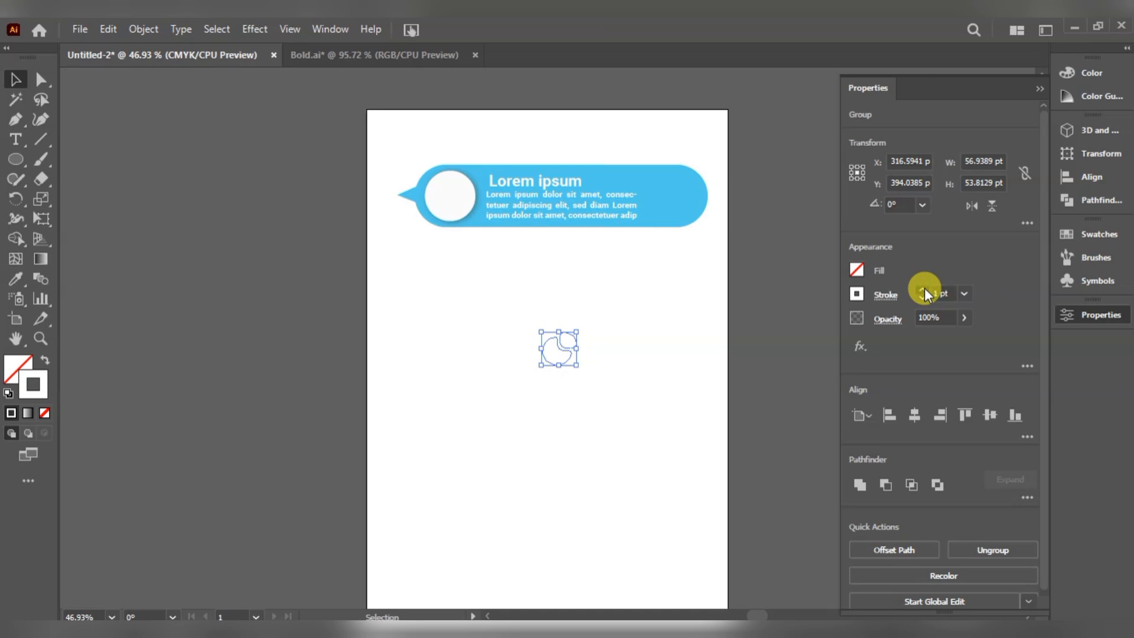
left_click(705, 388)
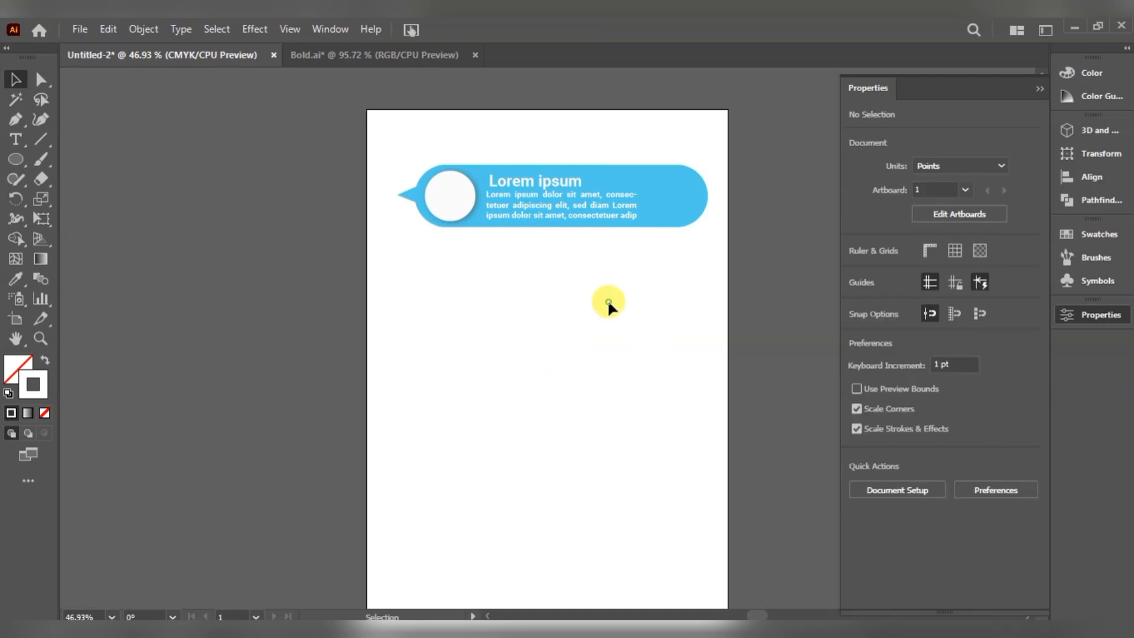
left_click_drag(607, 299, 495, 409)
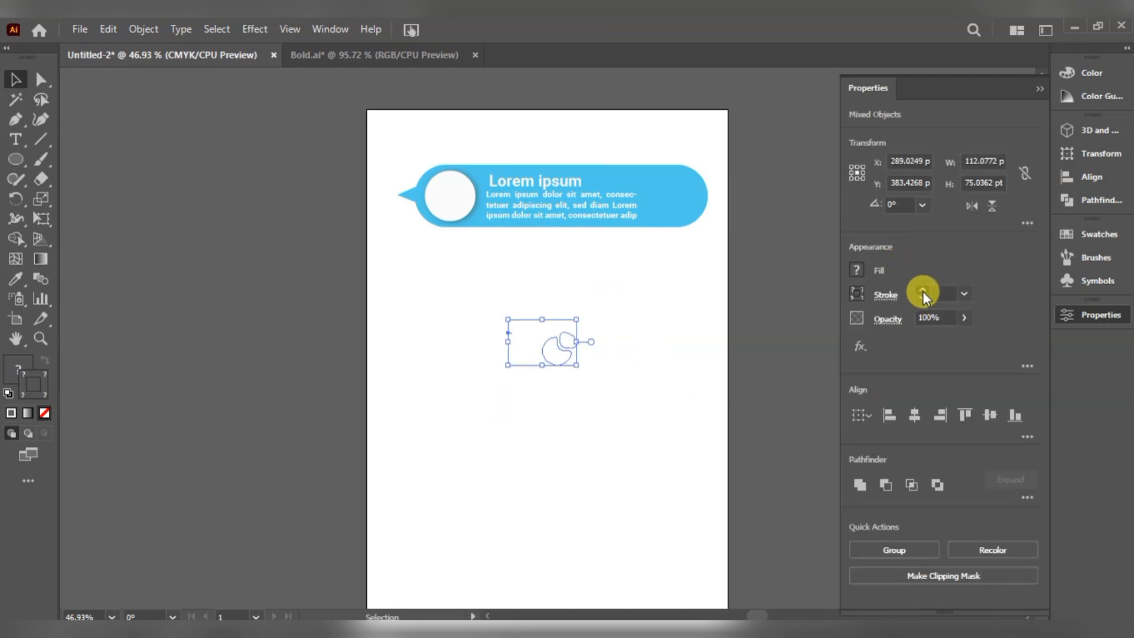
left_click(549, 348)
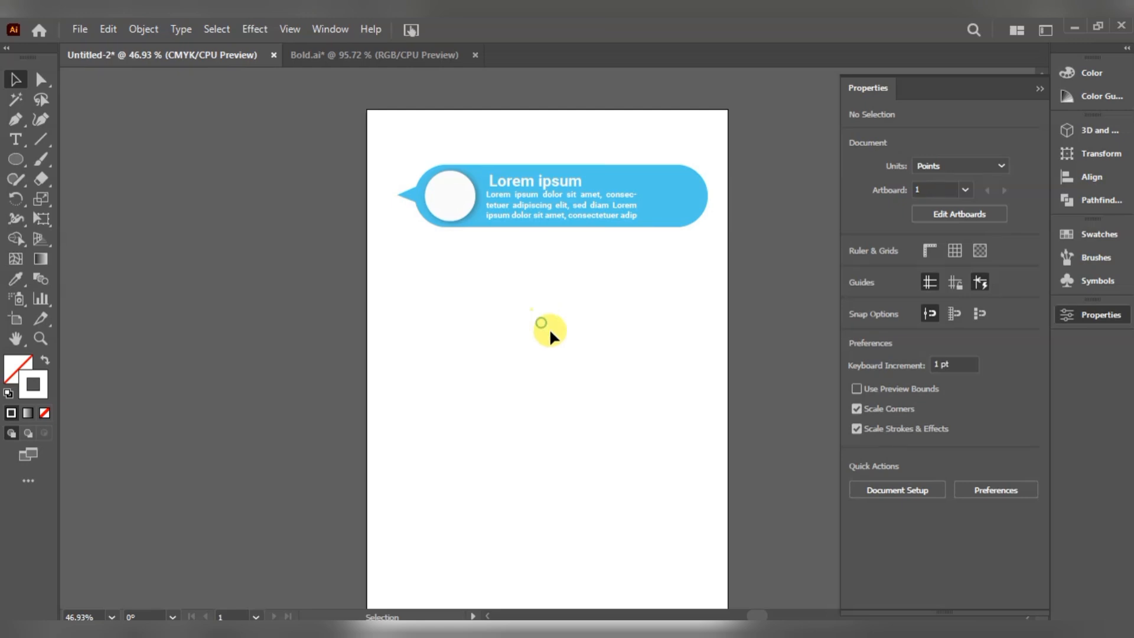
left_click_drag(549, 328, 578, 362)
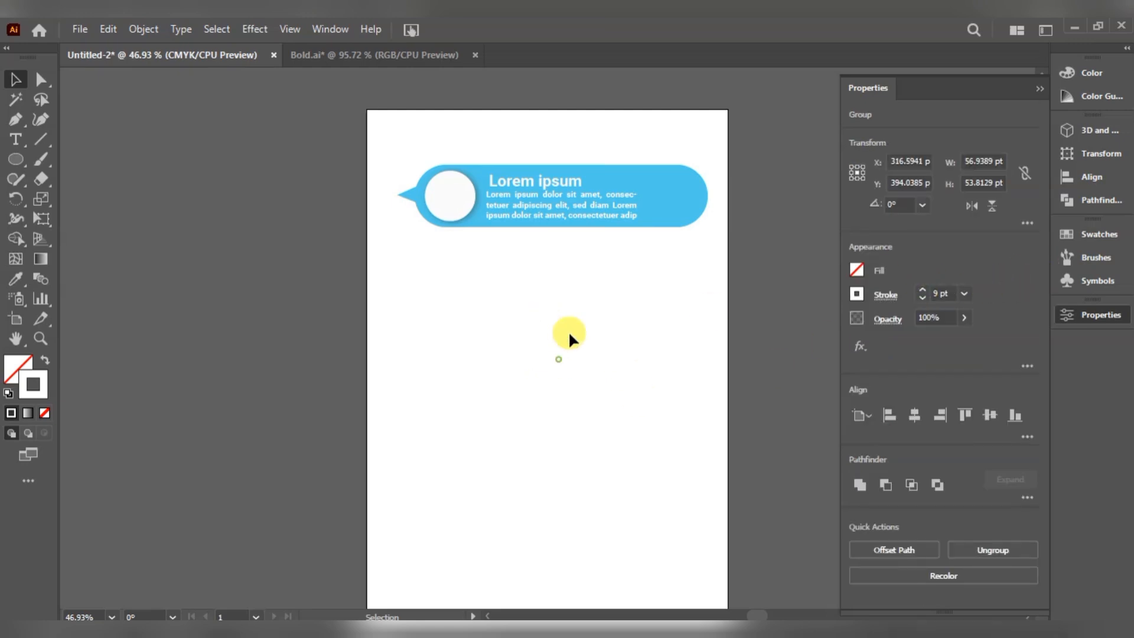
left_click_drag(558, 359, 631, 313)
left_click(539, 416)
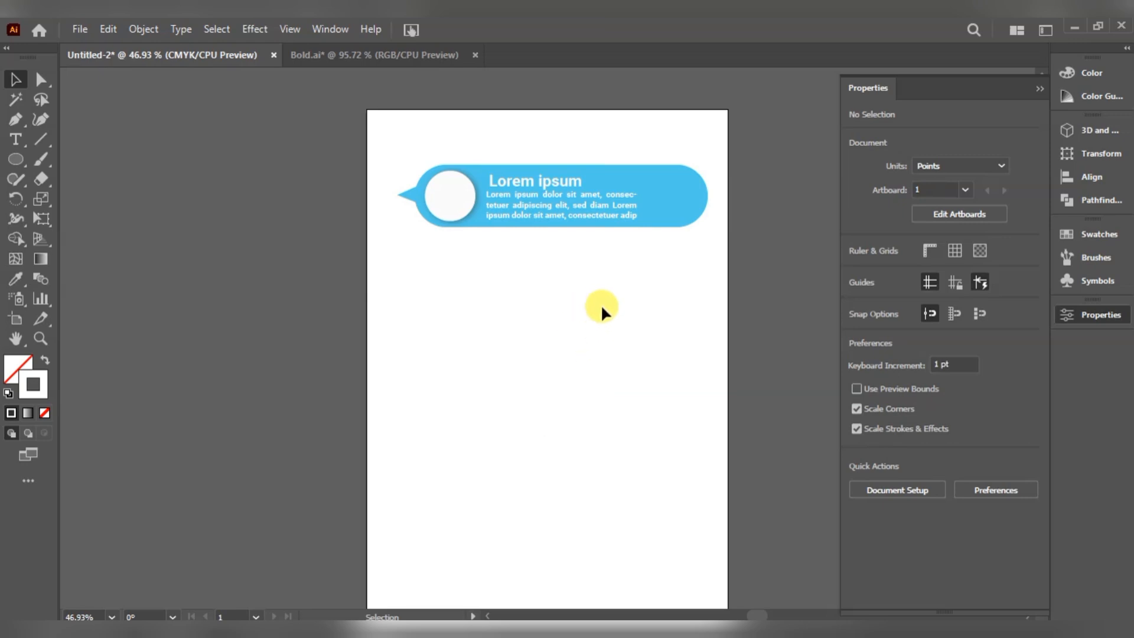
left_click_drag(586, 310, 562, 368)
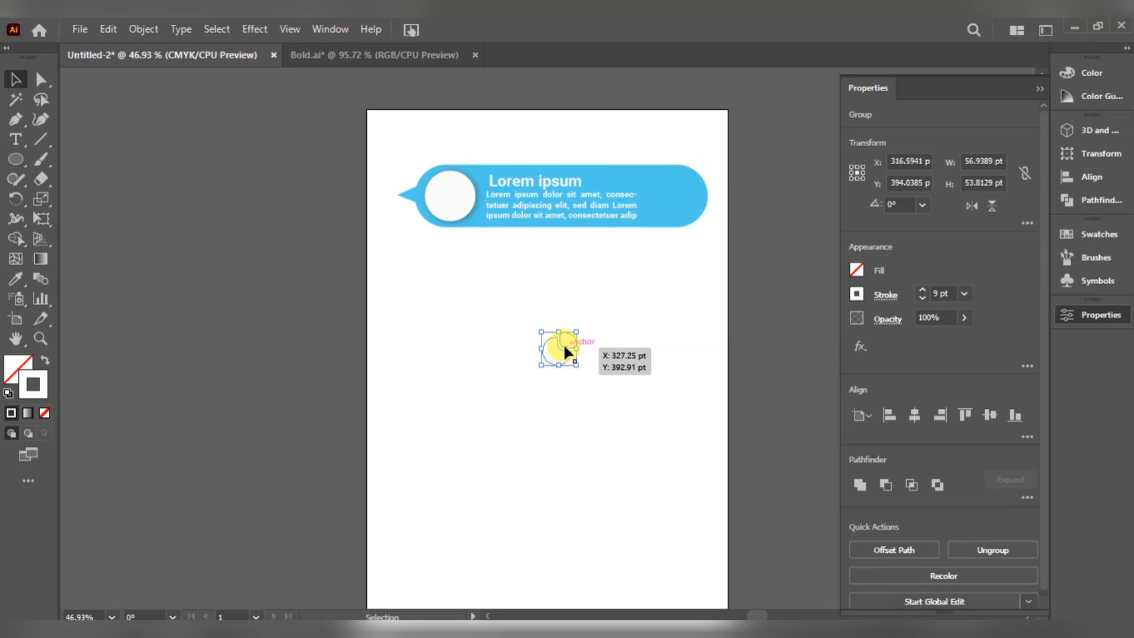
left_click_drag(563, 343, 673, 198)
left_click(678, 276)
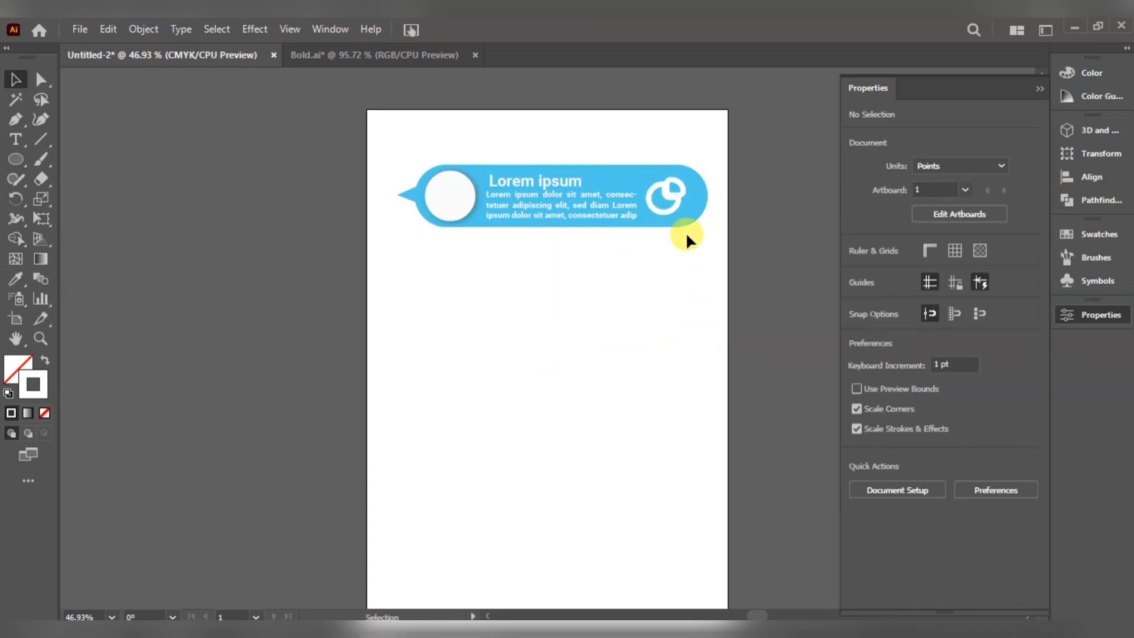
key("ctrl+z")
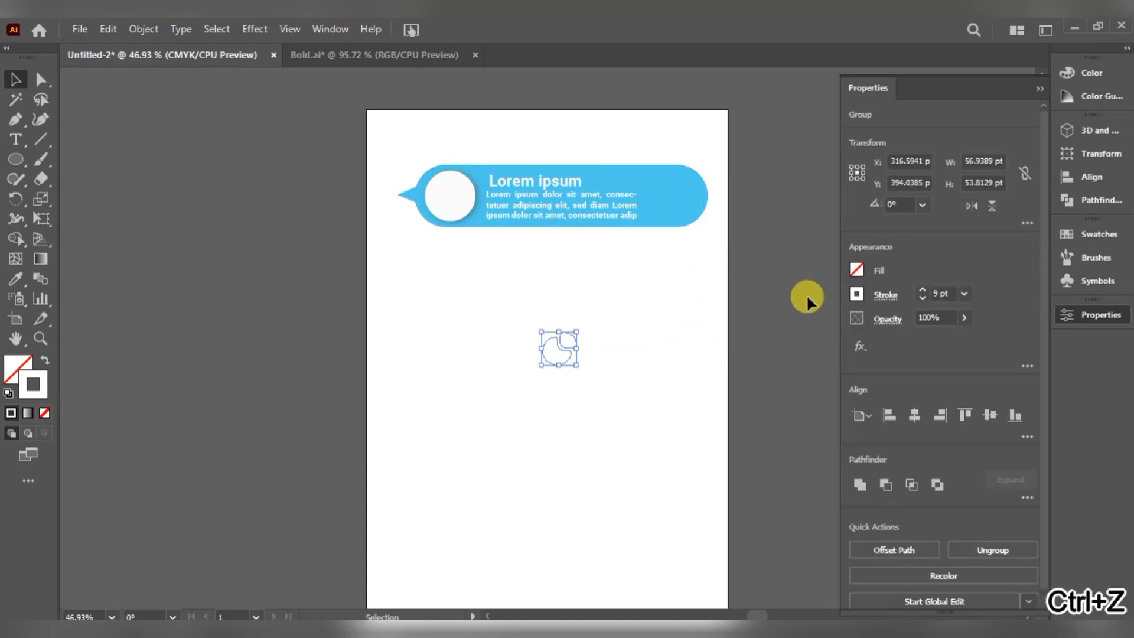
Step: Reduce the pie-chart icon's stroke weight to 2 pt and place it on the blue bar's empty right end
left_click(922, 300)
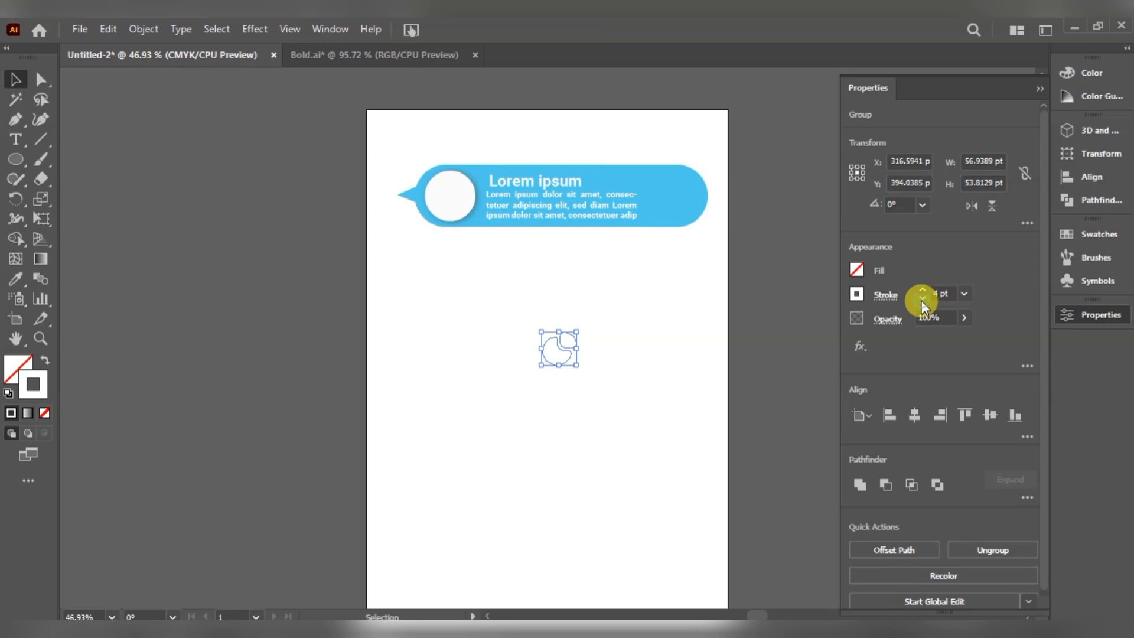
left_click(922, 300)
left_click_drag(561, 354, 675, 197)
left_click(689, 261)
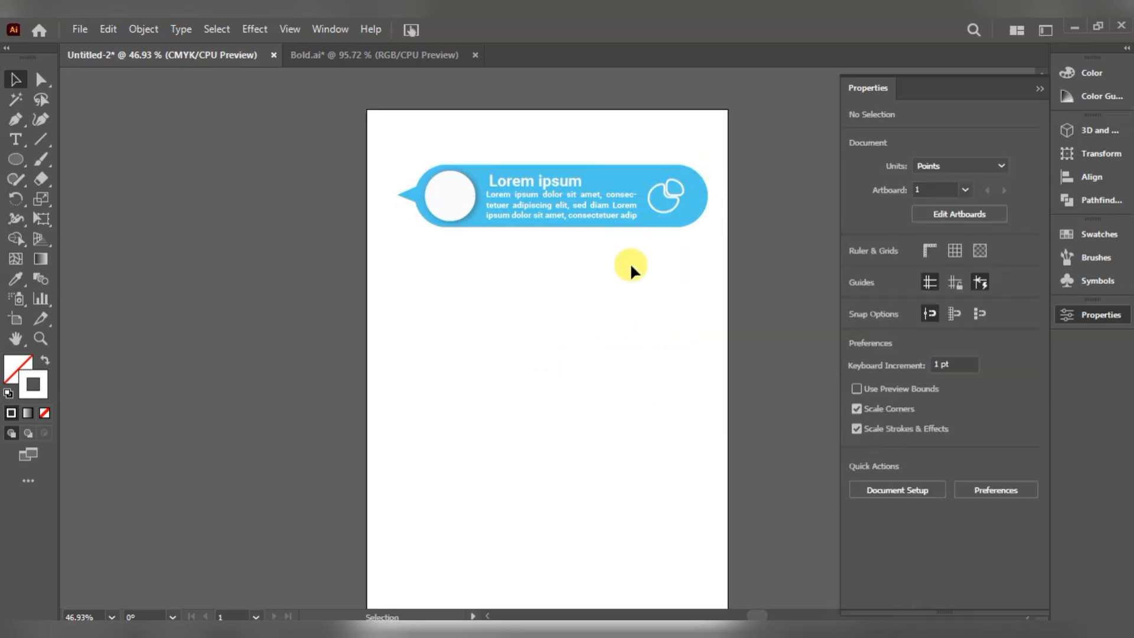
left_click(674, 213)
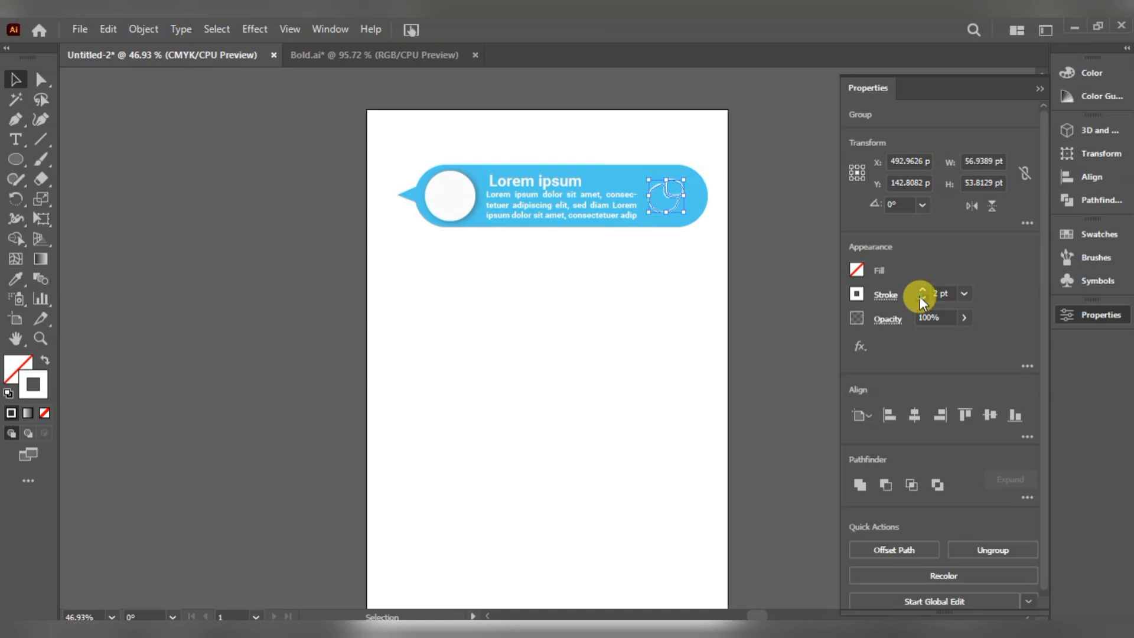
left_click(717, 299)
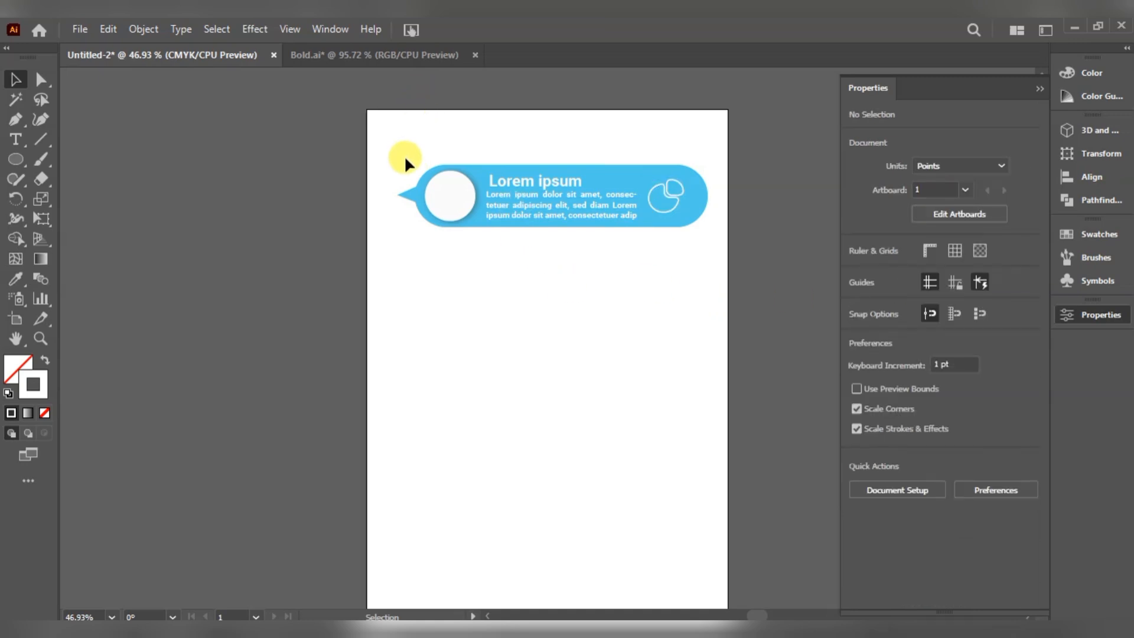
Step: Add the text 01 on the empty artboard below the bar and enlarge it to about 44.6 pt
left_click(19, 140)
left_click(409, 401)
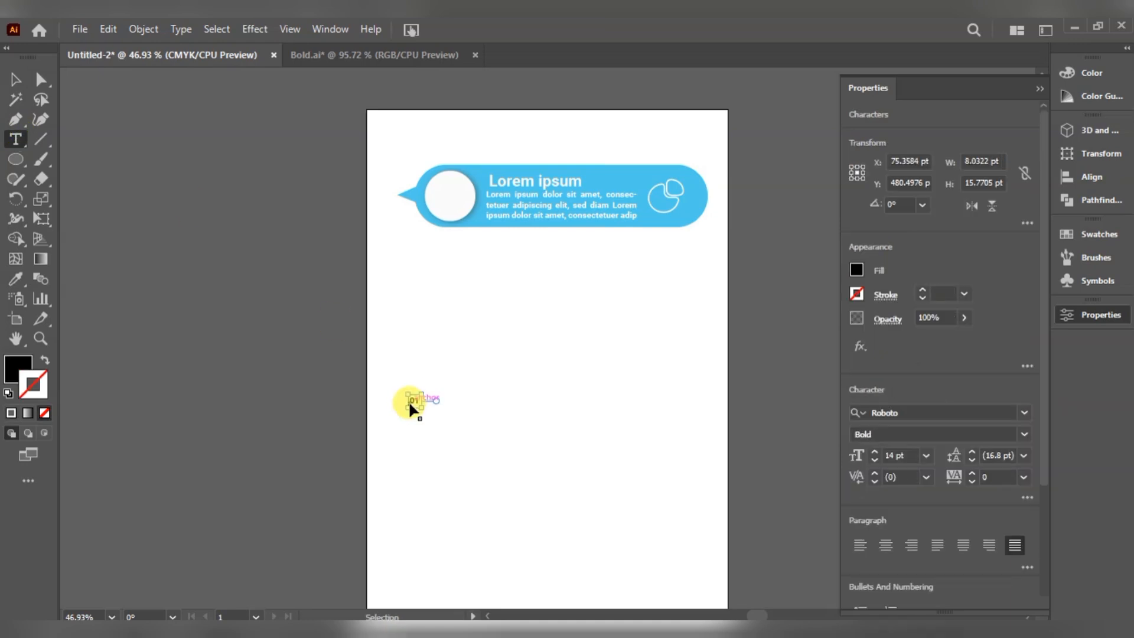
key("ctrl+a")
left_click(15, 80)
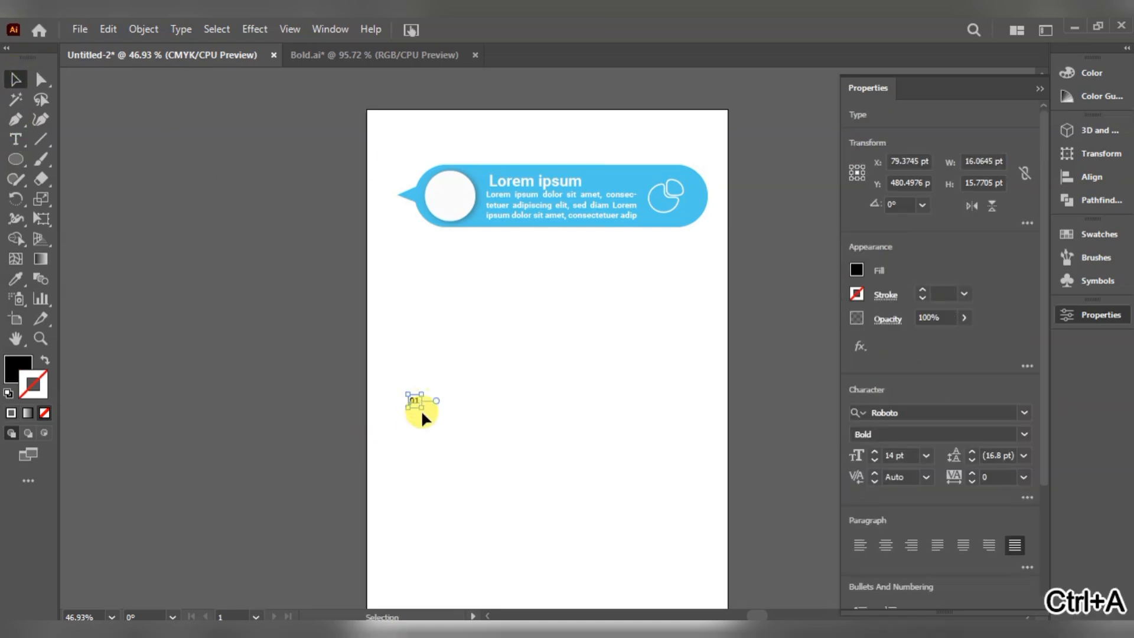
mouse_move(421, 407)
left_mouse_down()
mouse_move(453, 441)
mouse_move(419, 409)
left_mouse_up()
left_click(443, 316)
Step: Fill the 01 with the bar's blue and fit it into the white circle at about 39.8 pt
left_click(16, 278)
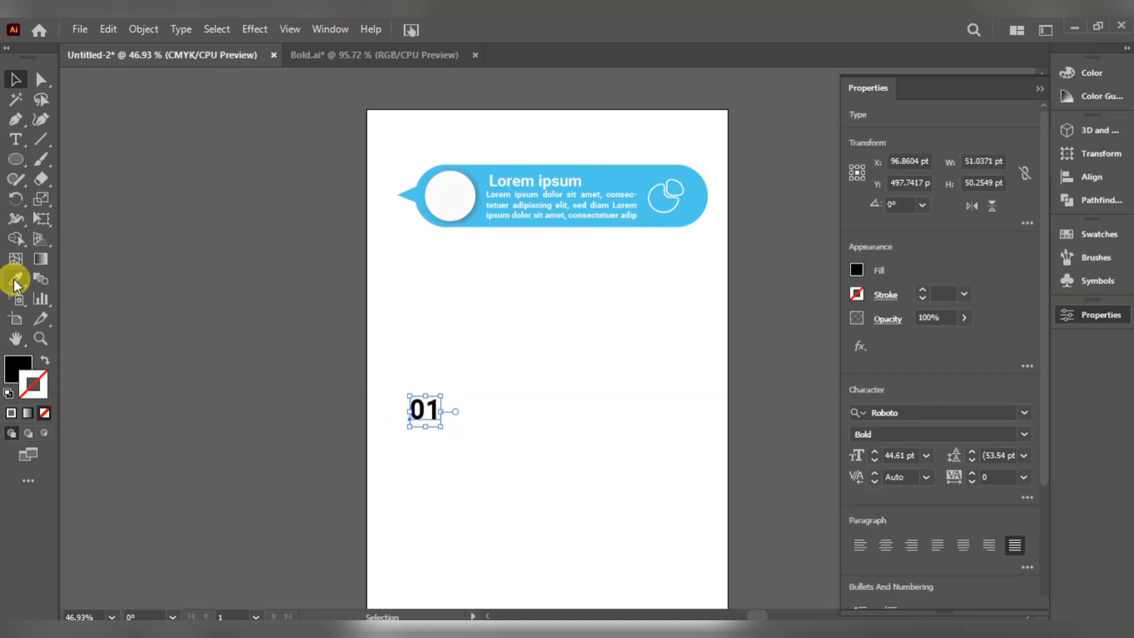
left_click(632, 174)
left_click(15, 79)
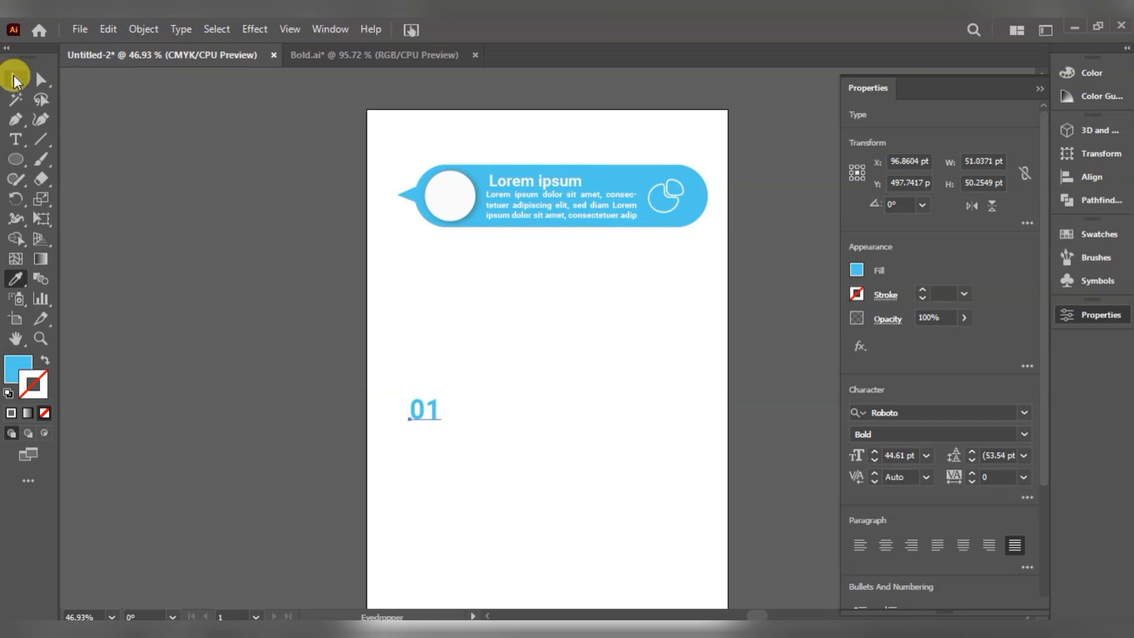
left_click_drag(443, 433, 458, 200)
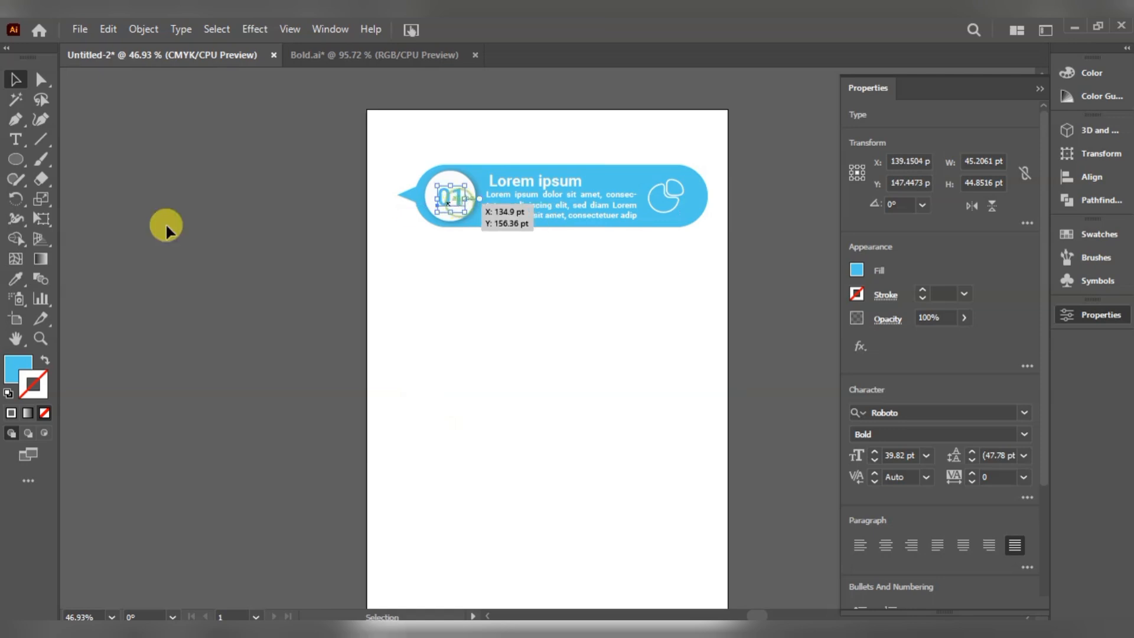
Step: Add a separate STEP text on the empty artboard below the bar
left_click(15, 139)
left_click(511, 336)
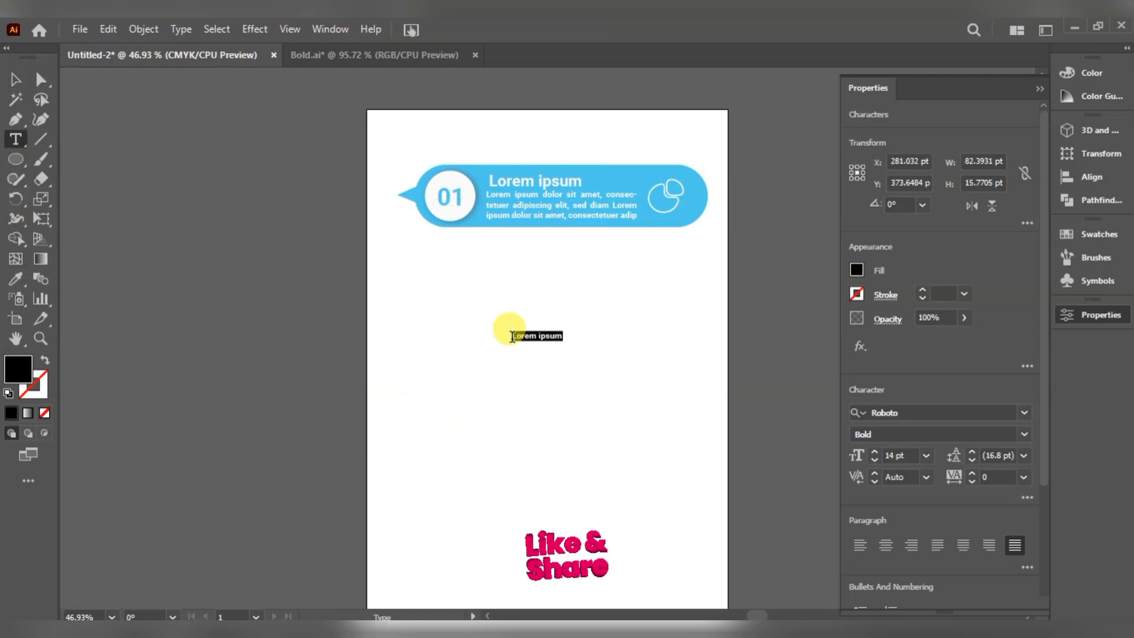
key("BackSpace")
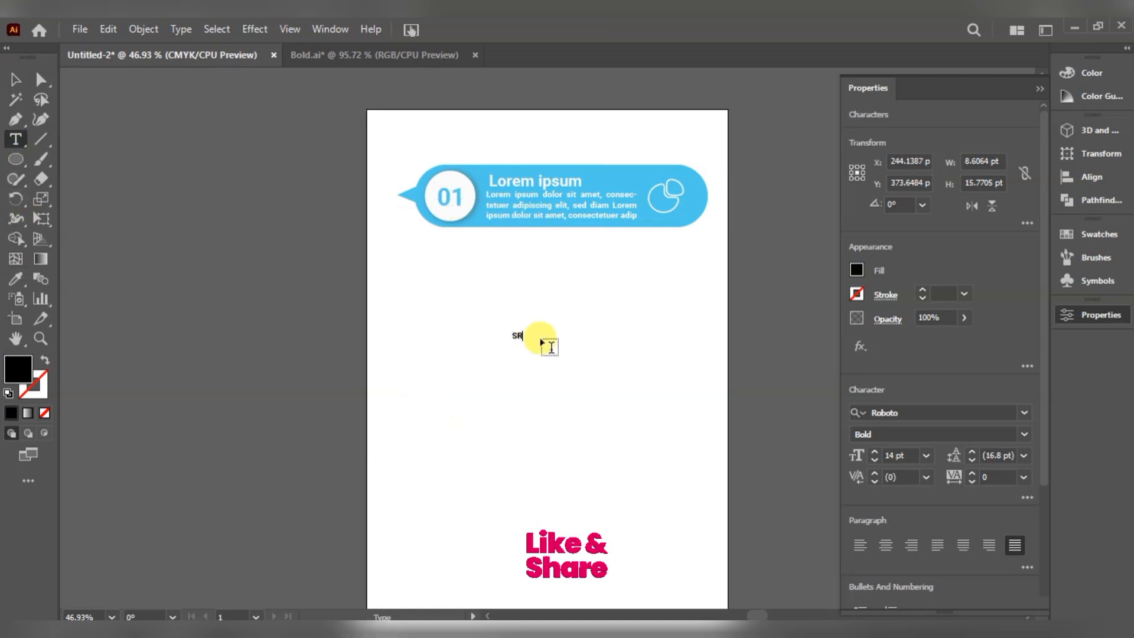
type("STEP")
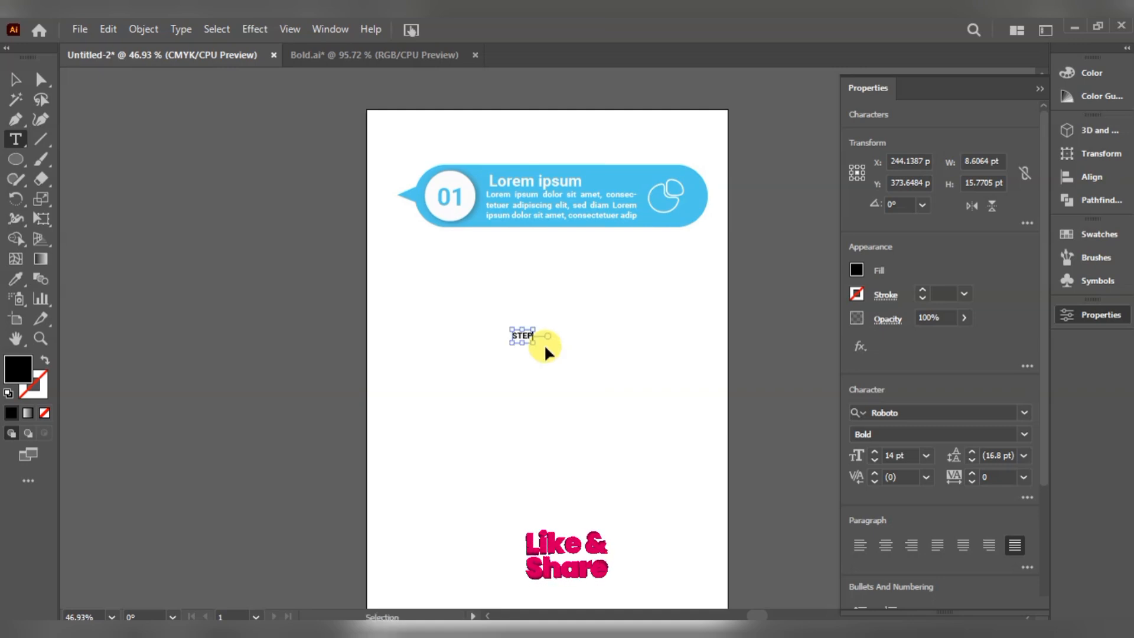
Step: Enlarge the STEP text to about 20.1 pt and fill it with the bar's blue
key("ctrl+a")
left_click(17, 279)
left_click(586, 175)
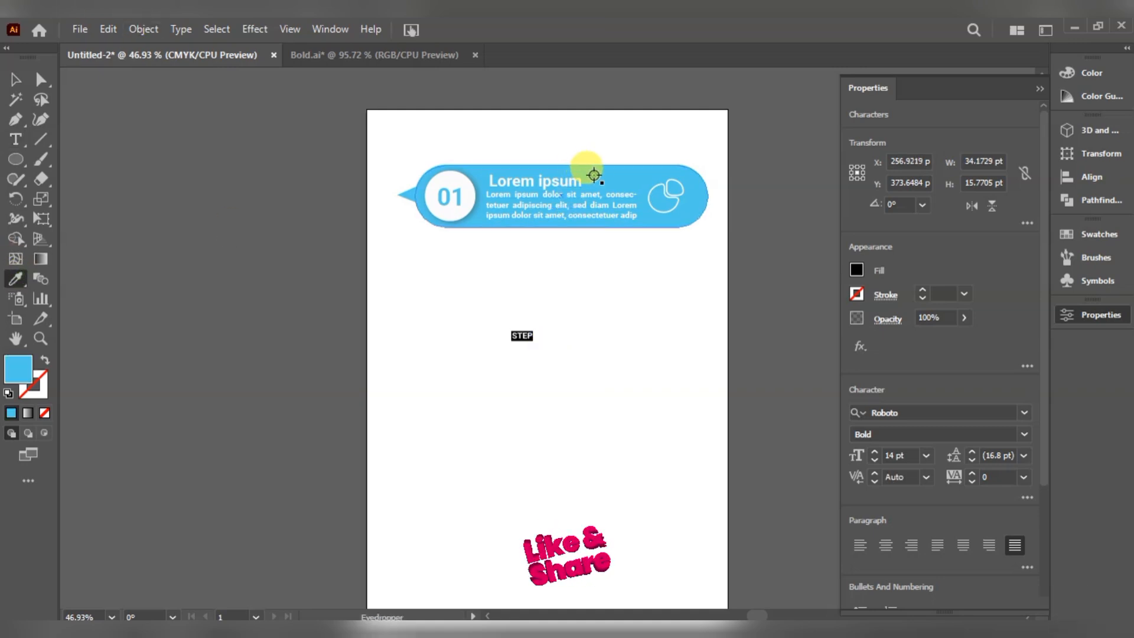
left_click(27, 79)
left_click(524, 333)
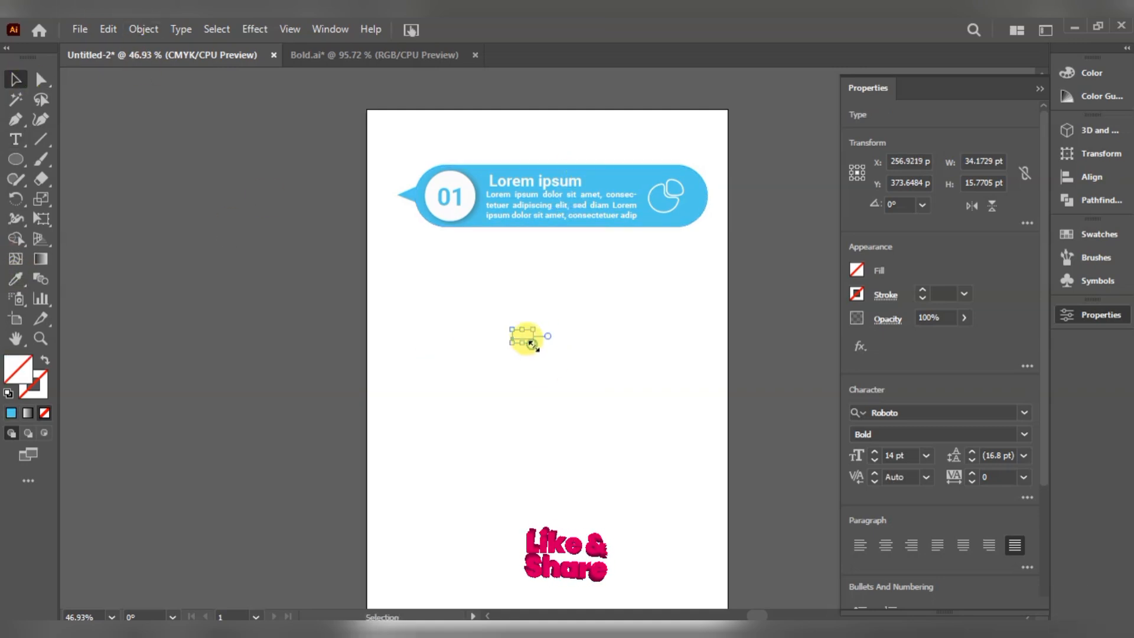
left_click_drag(541, 349, 543, 350)
left_click(539, 352)
left_click(526, 339)
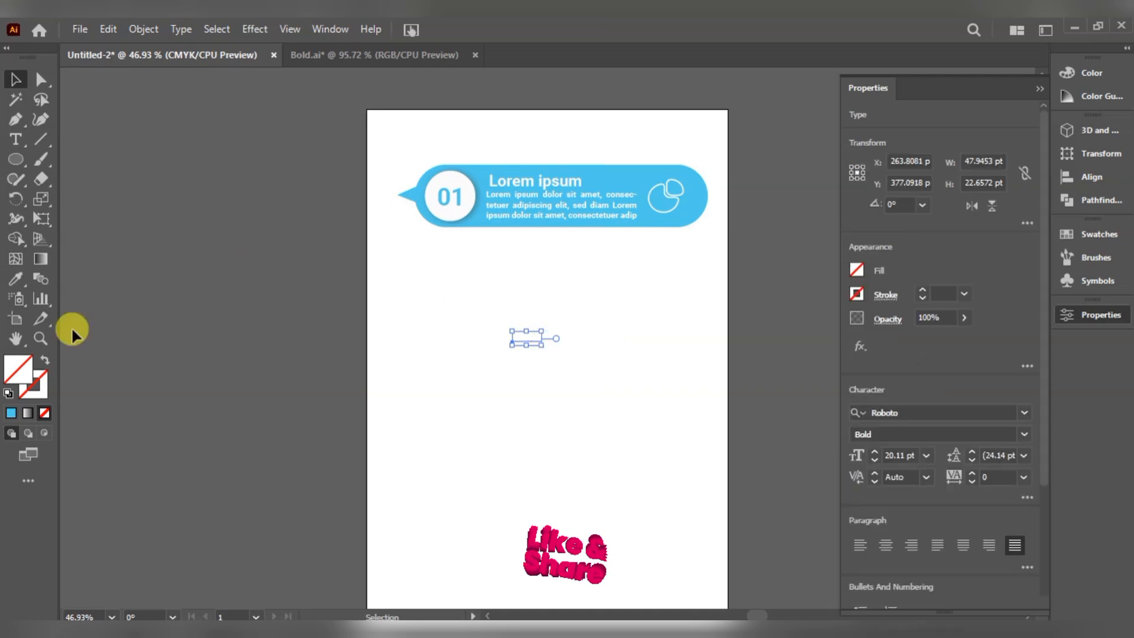
left_click(11, 413)
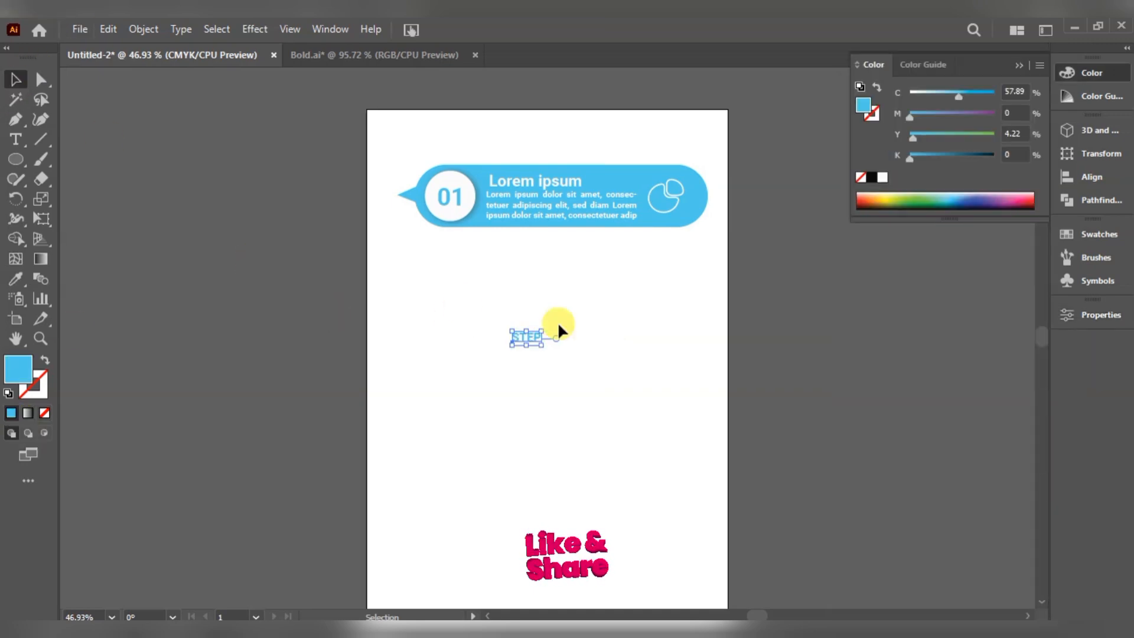
Step: Place the STEP text above the 01 in the white circle and scale both texts down slightly together
left_click_drag(531, 344, 455, 181)
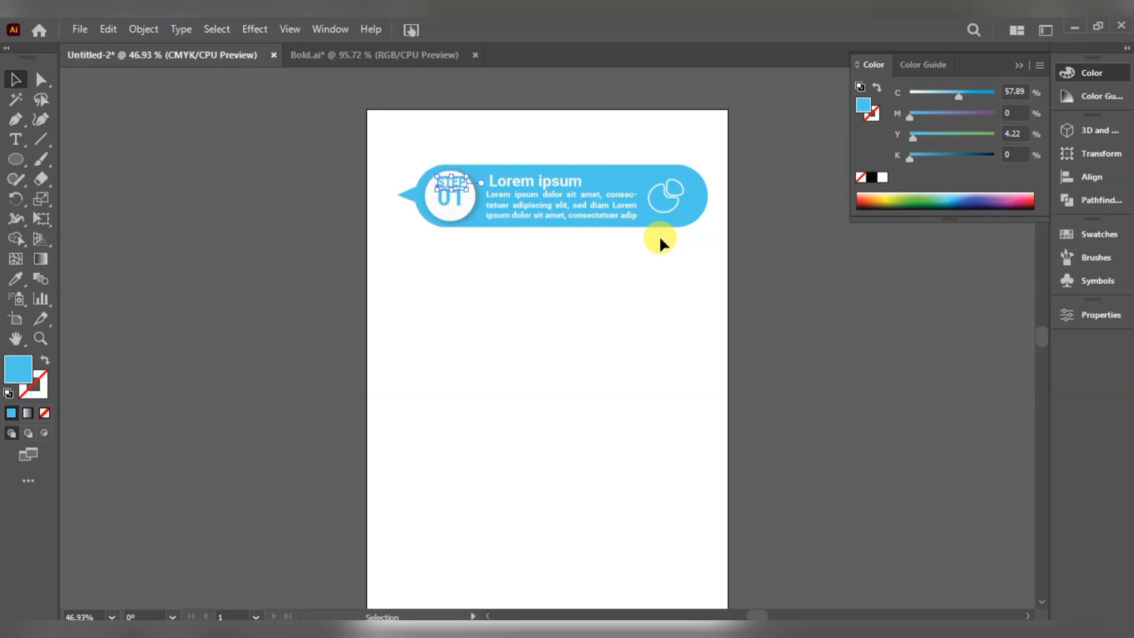
left_click(629, 377)
left_click(459, 202)
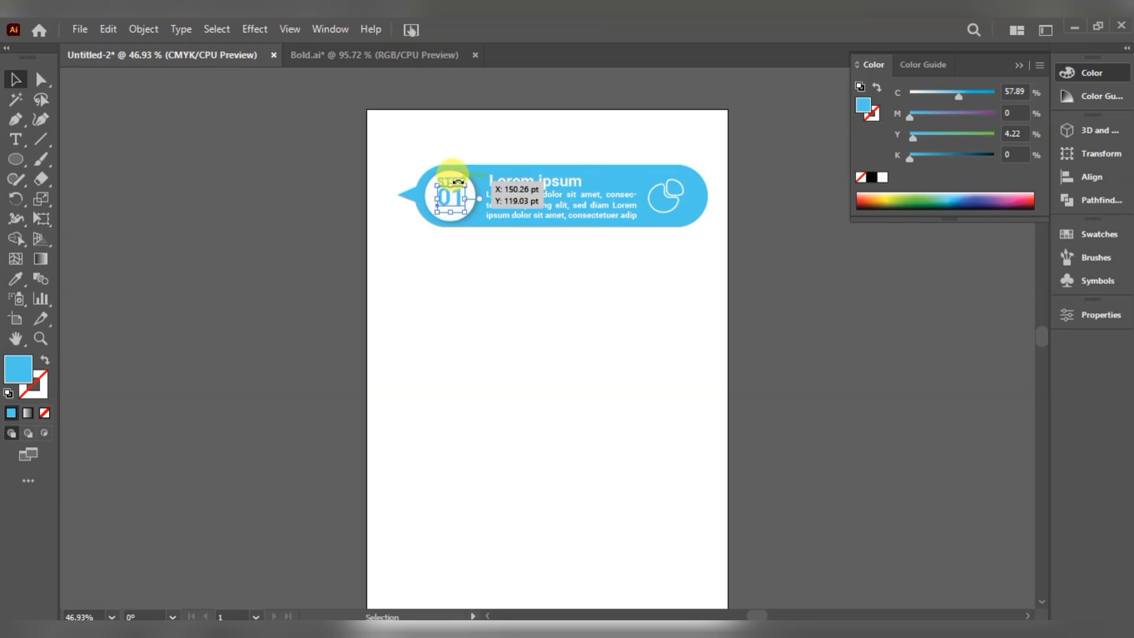
key("ctrl+1")
key("ctrl+plus")
left_click(580, 272, "shift")
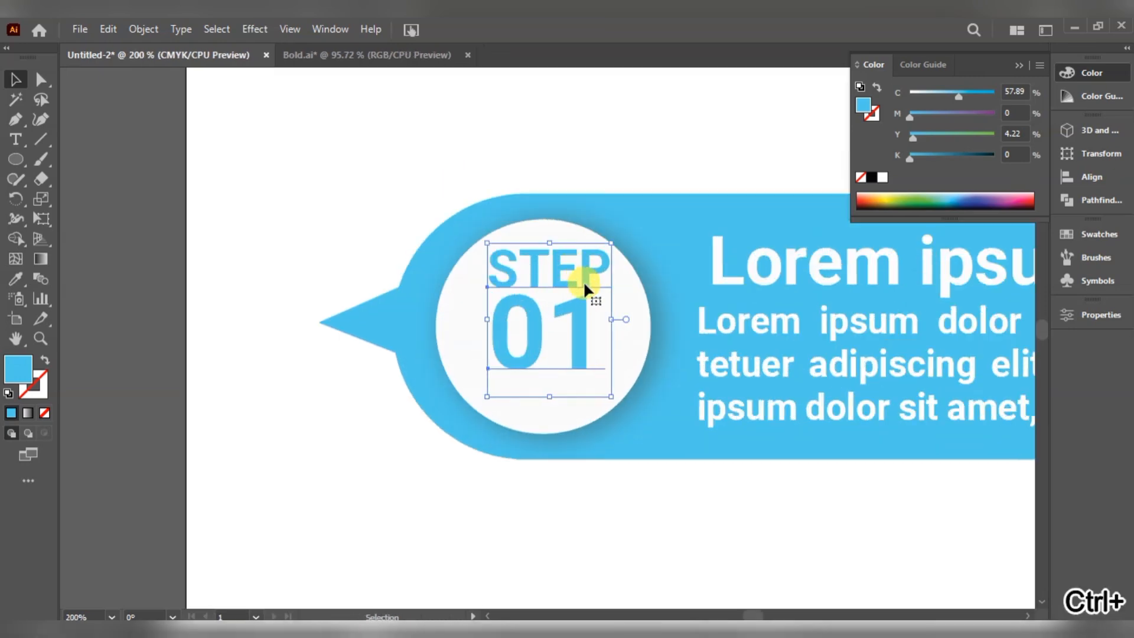
left_click_drag(613, 397, 569, 345)
key("t")
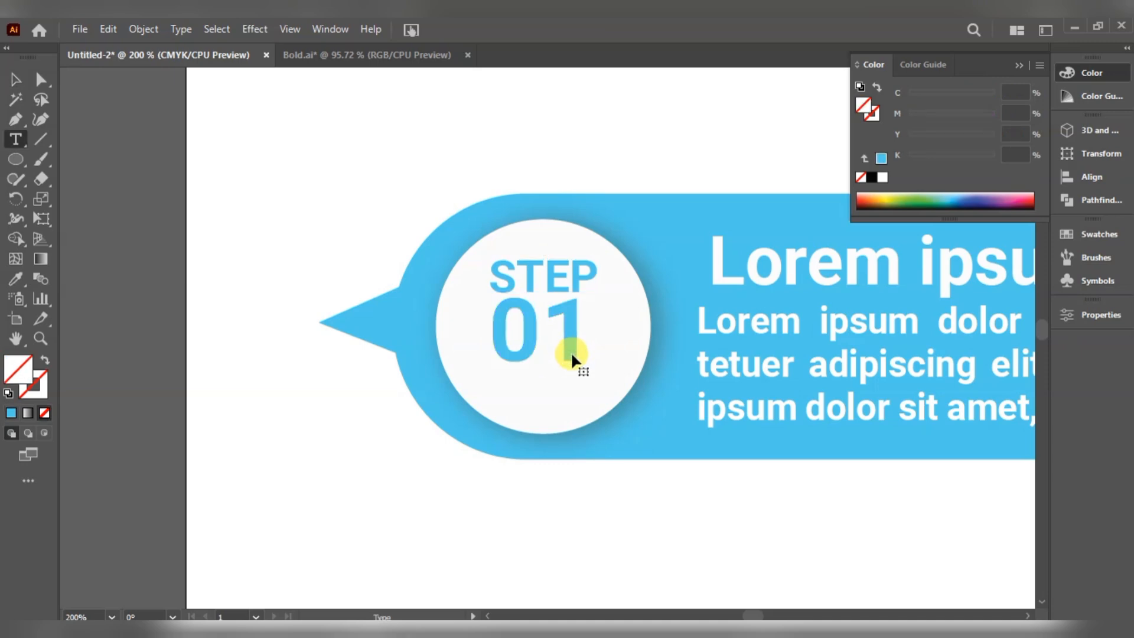
double_click(570, 352)
key("ctrl+z")
Step: Nudge the STEP and 01 texts down together so they sit centered in the white circle
left_click(15, 79)
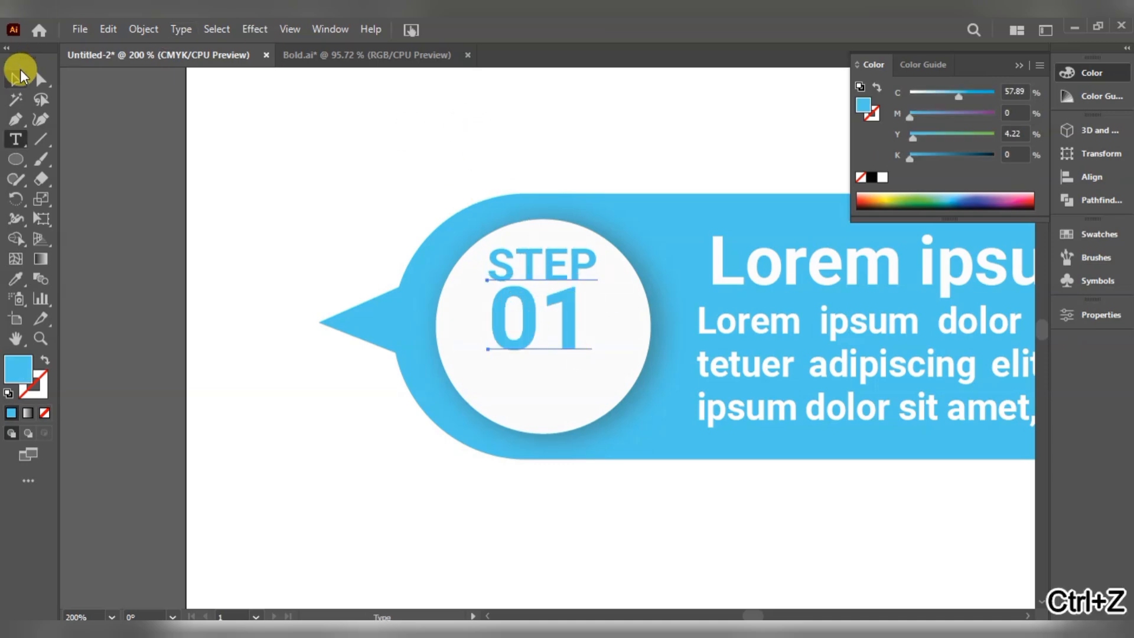
key("Down")
key("Down")
key("Down")
key("Down")
key("Down")
key("Down")
key("Left")
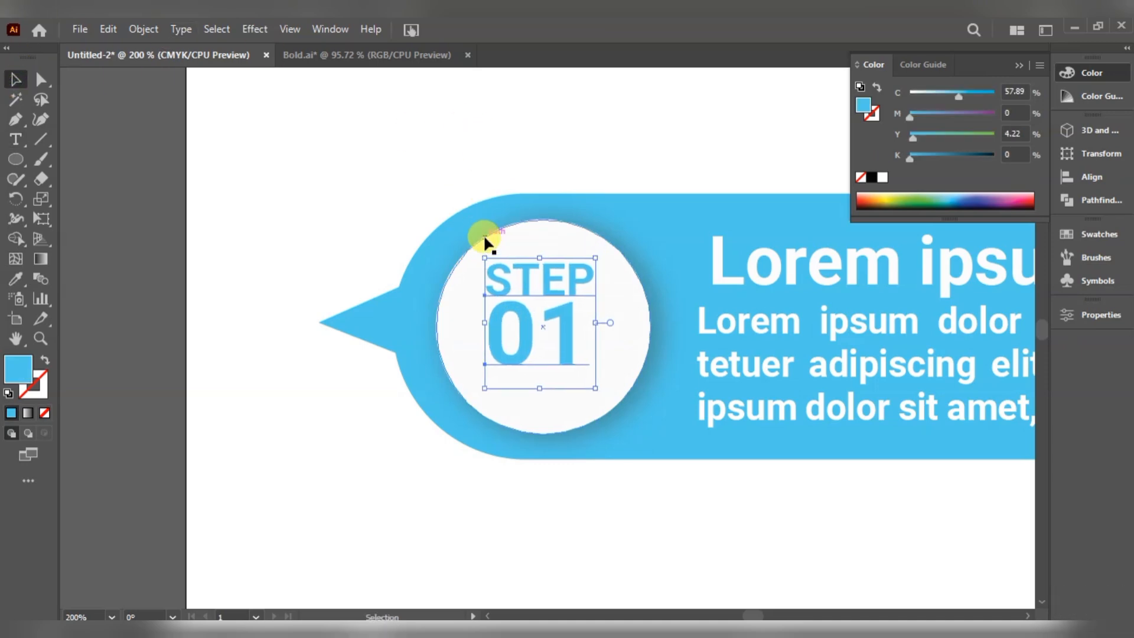
key("Right")
key("a")
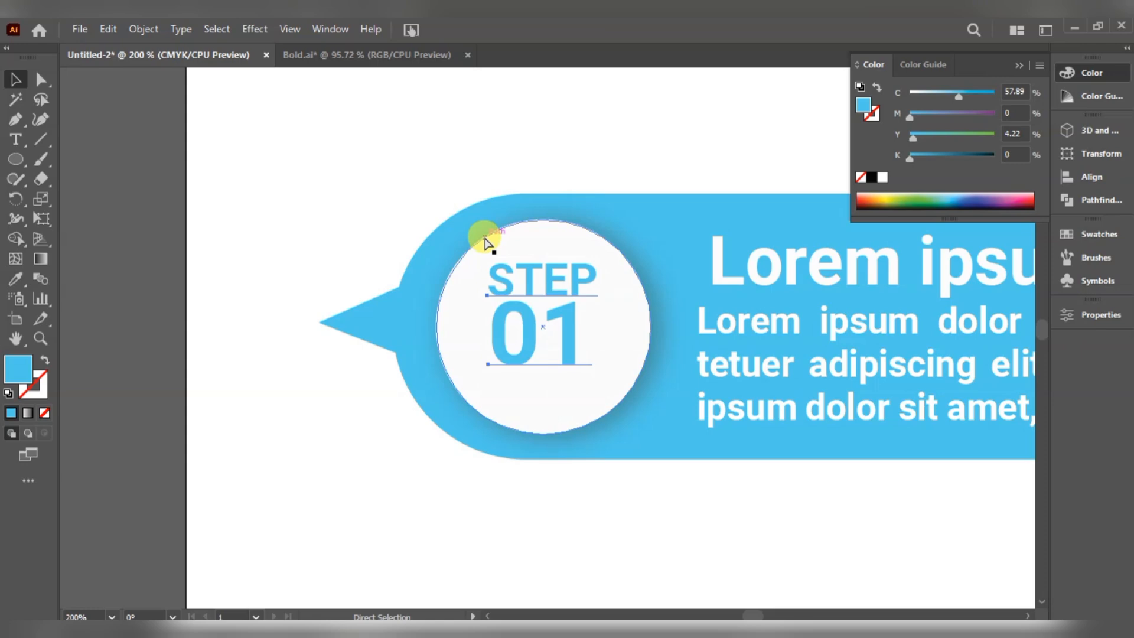
Step: Select all parts of the STEP 01 label and group them into one object
key("ctrl+minus")
key("ctrl+minus")
key("ctrl+minus")
key("ctrl+minus")
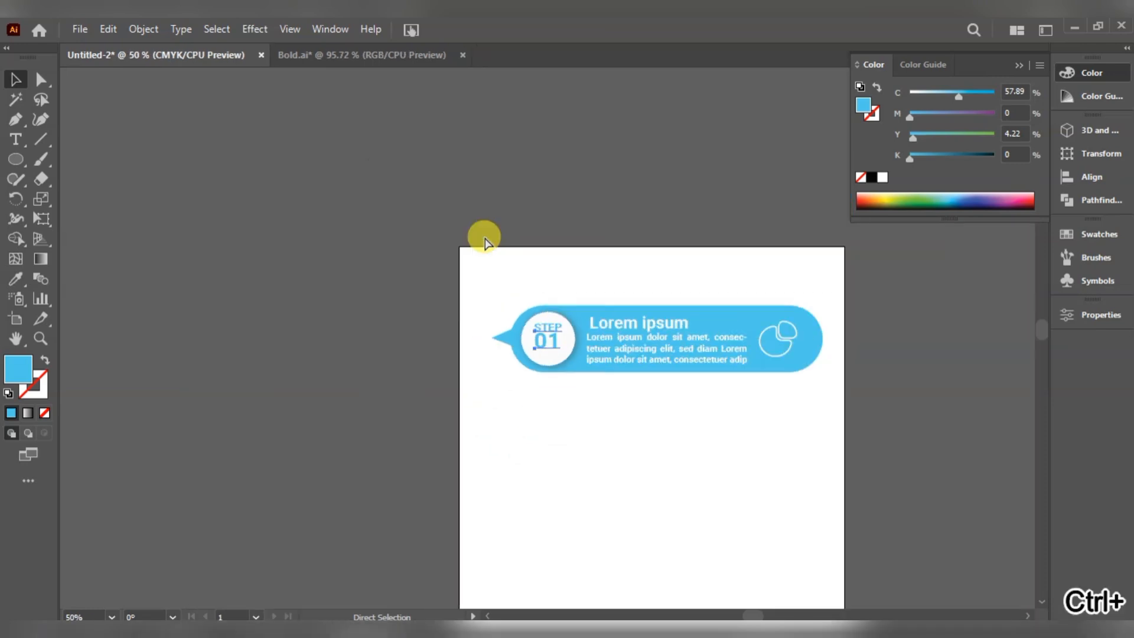
key("ctrl+0")
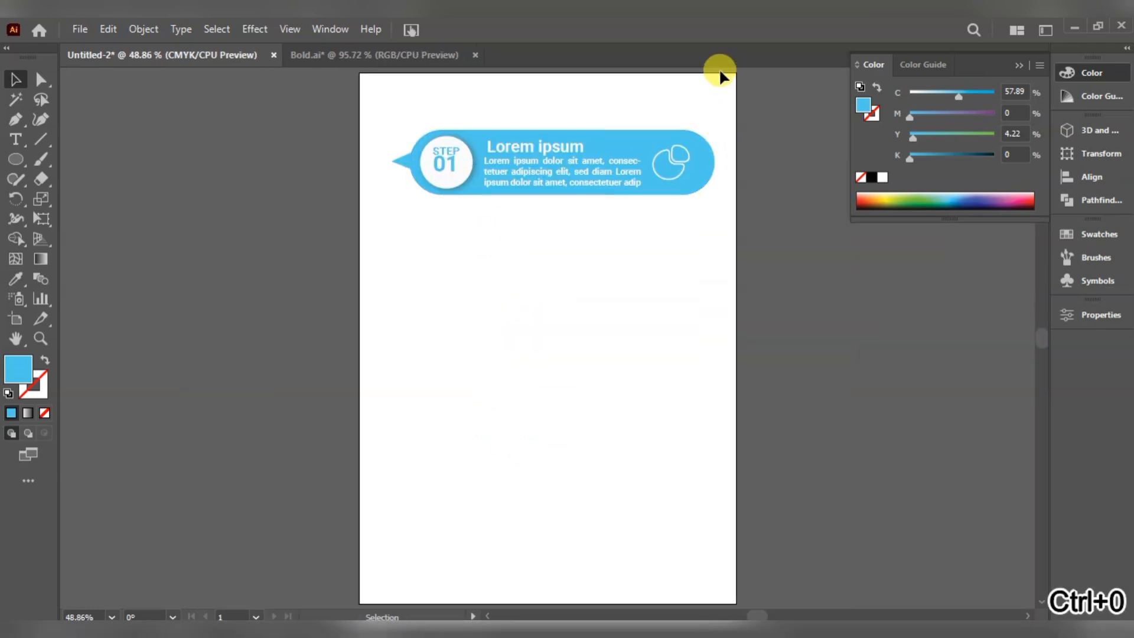
left_click_drag(718, 69, 391, 224)
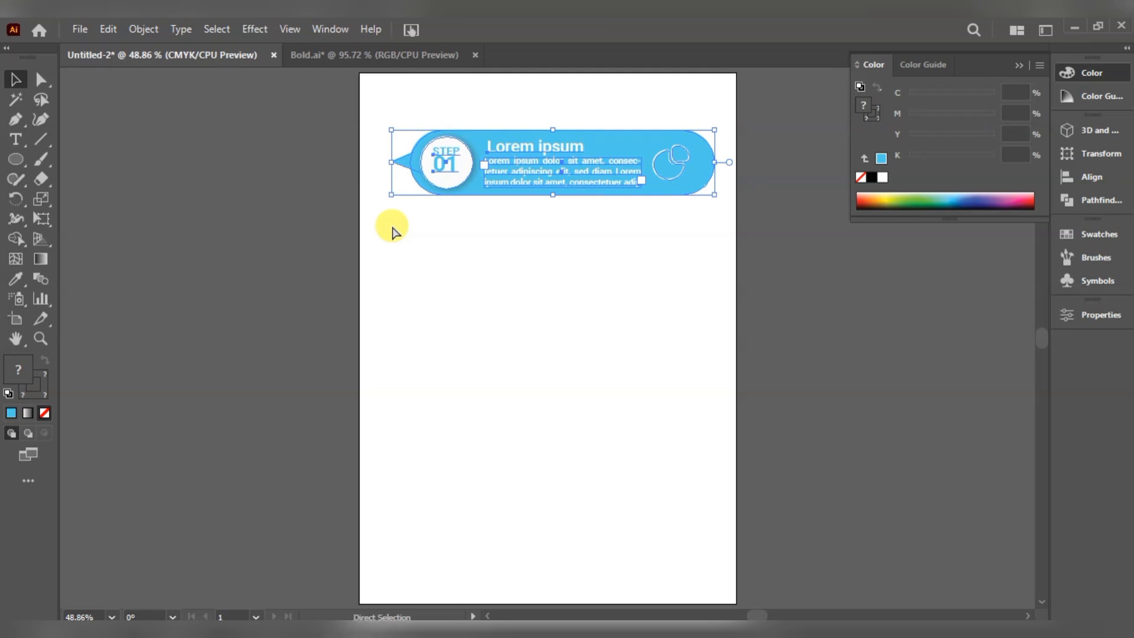
key("ctrl+g")
Step: Duplicate the grouped label straight down to make a column of five evenly spaced labels on the artboard
left_click_drag(579, 178, 580, 262)
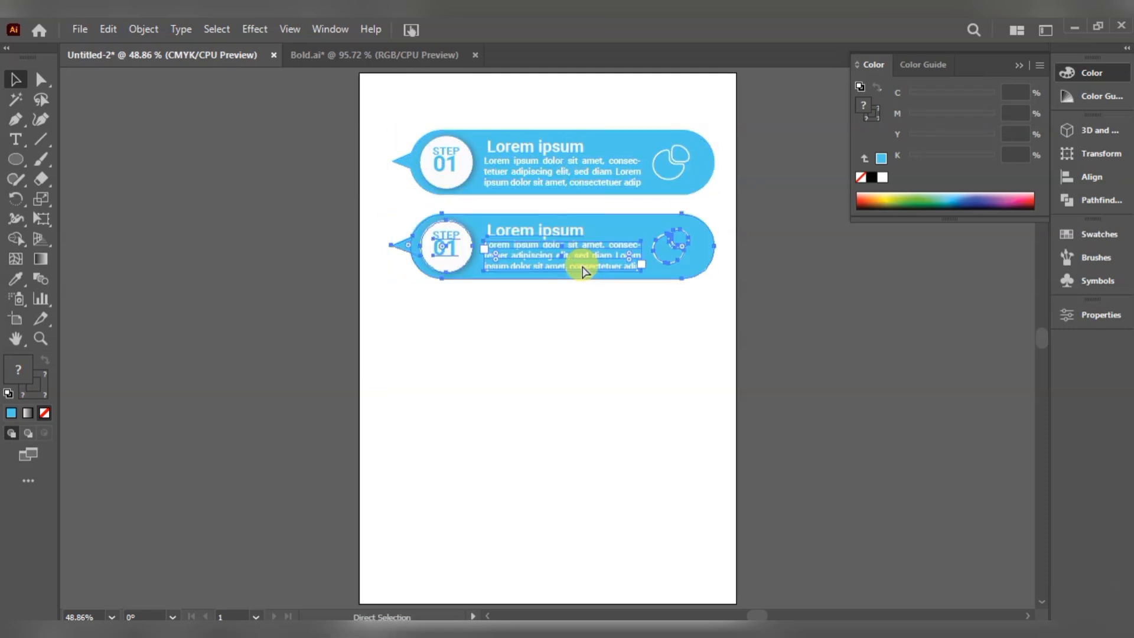
key("ctrl+v")
key("ctrl+z")
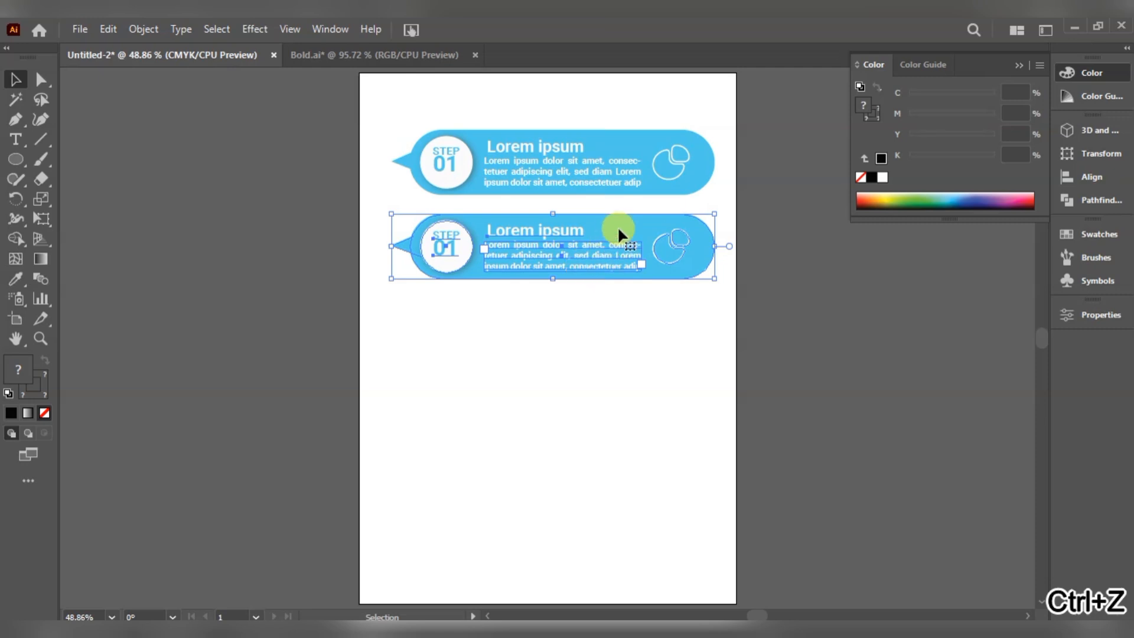
left_click_drag(612, 250, 613, 332)
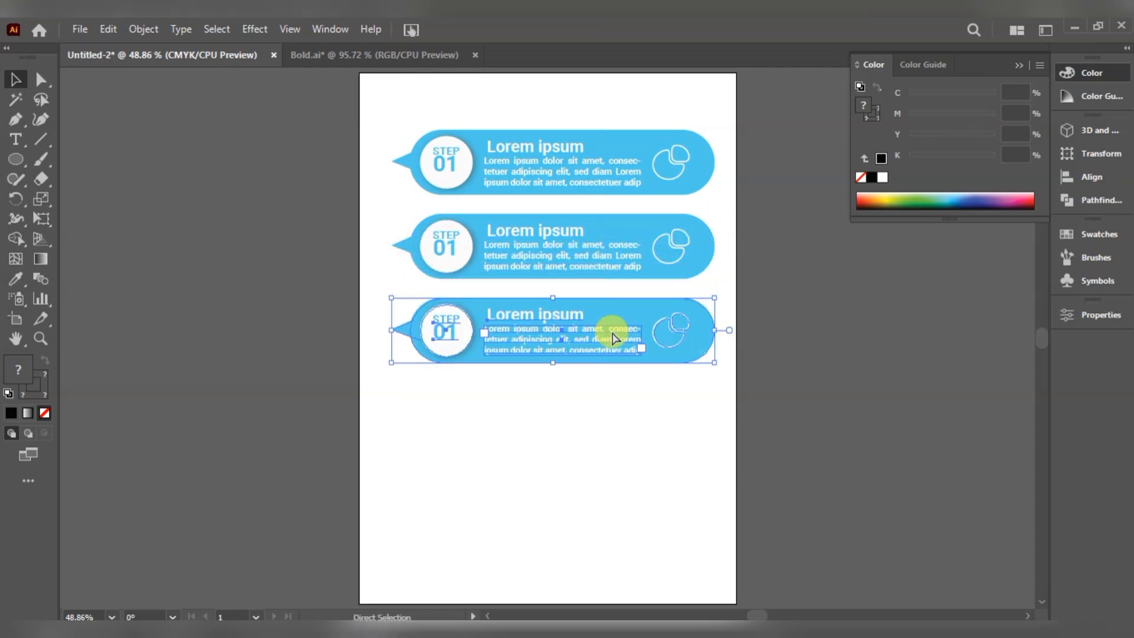
key("ctrl+d")
key("ctrl+d")
Step: Fill the second label's rounded bar with green (C 61.63, M 0, Y 100, K 0) inside its group
double_click(712, 253)
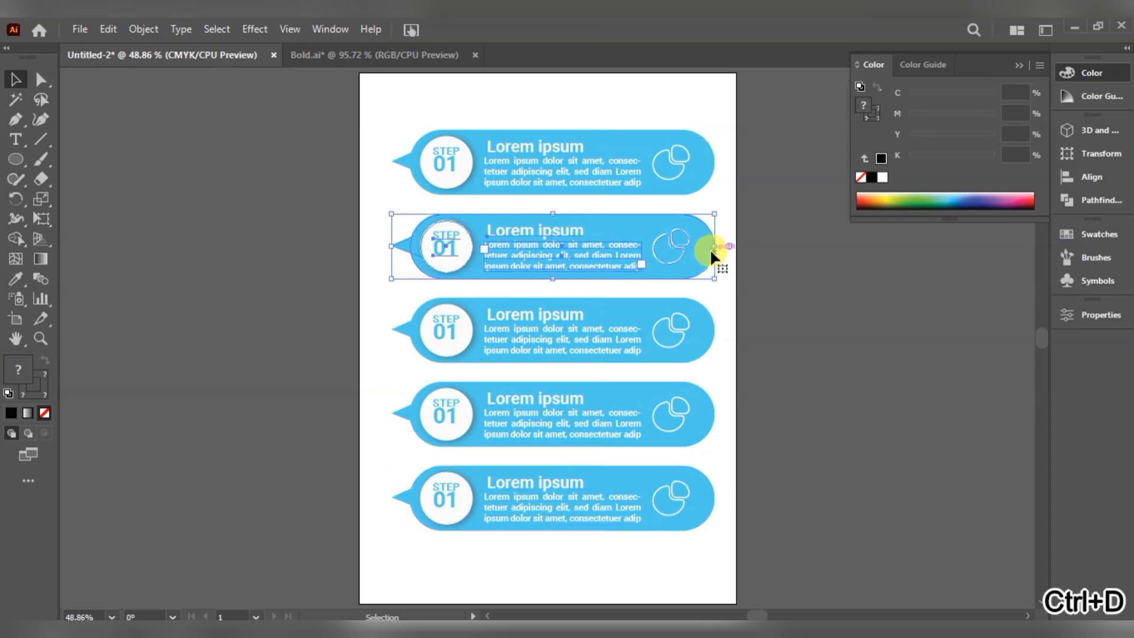
left_click(670, 273)
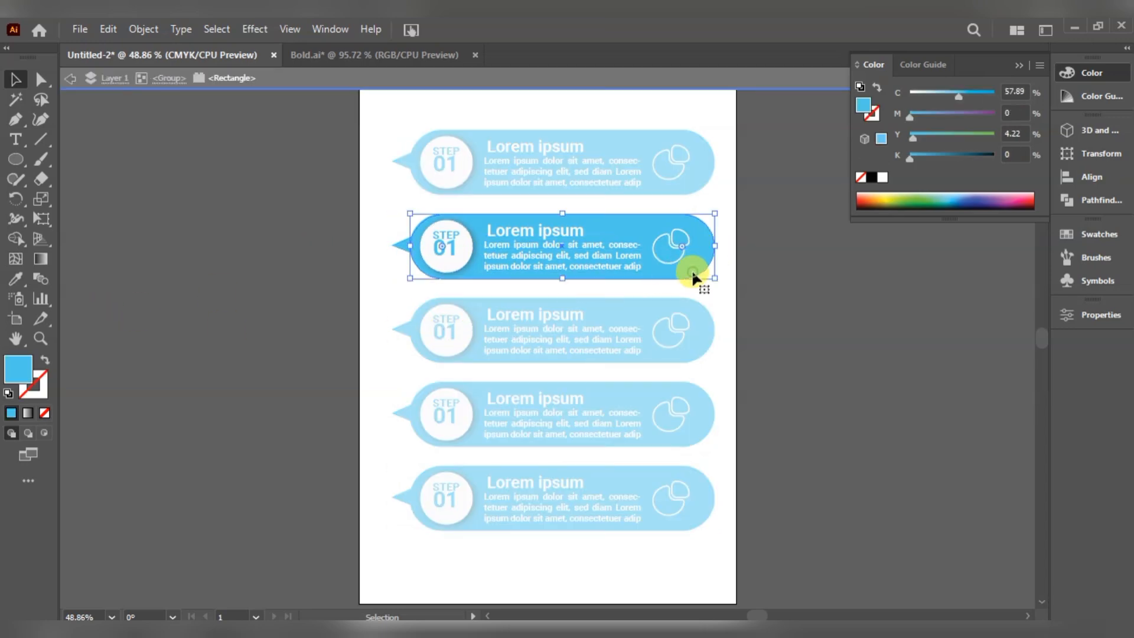
double_click(690, 268)
double_click(14, 372)
left_click_drag(594, 258, 587, 241)
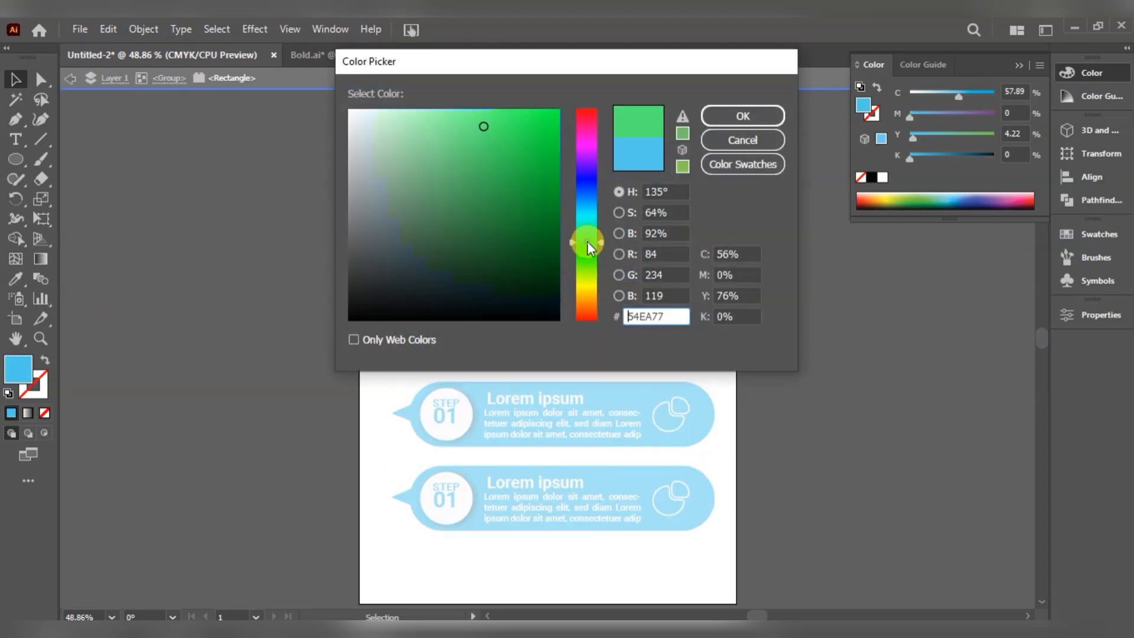
left_click(764, 113)
double_click(761, 321)
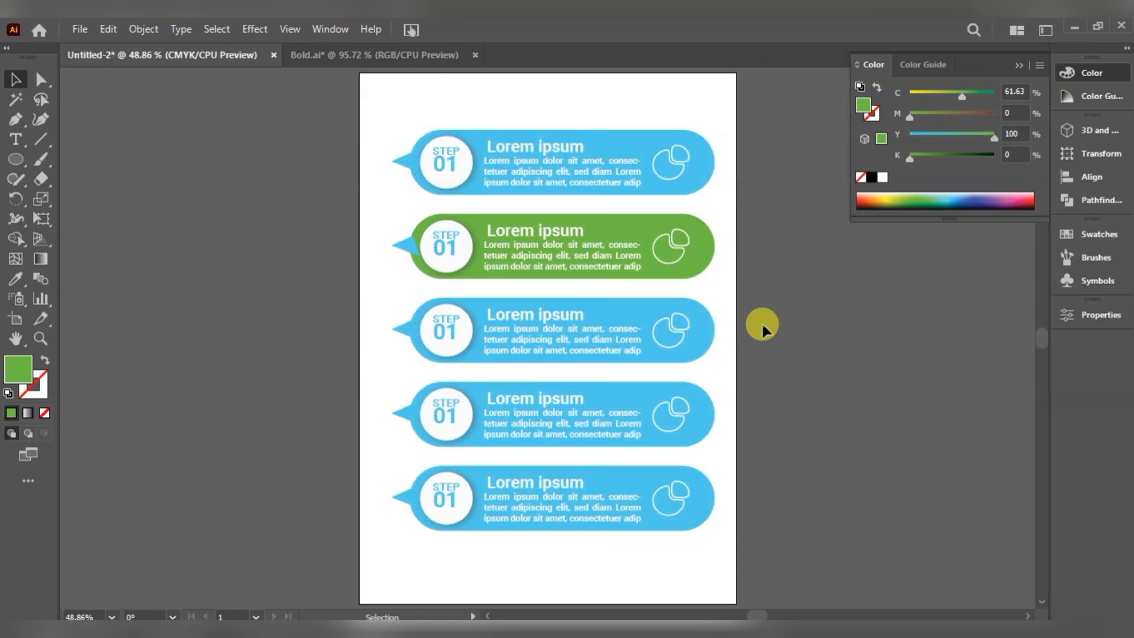
left_click(409, 246)
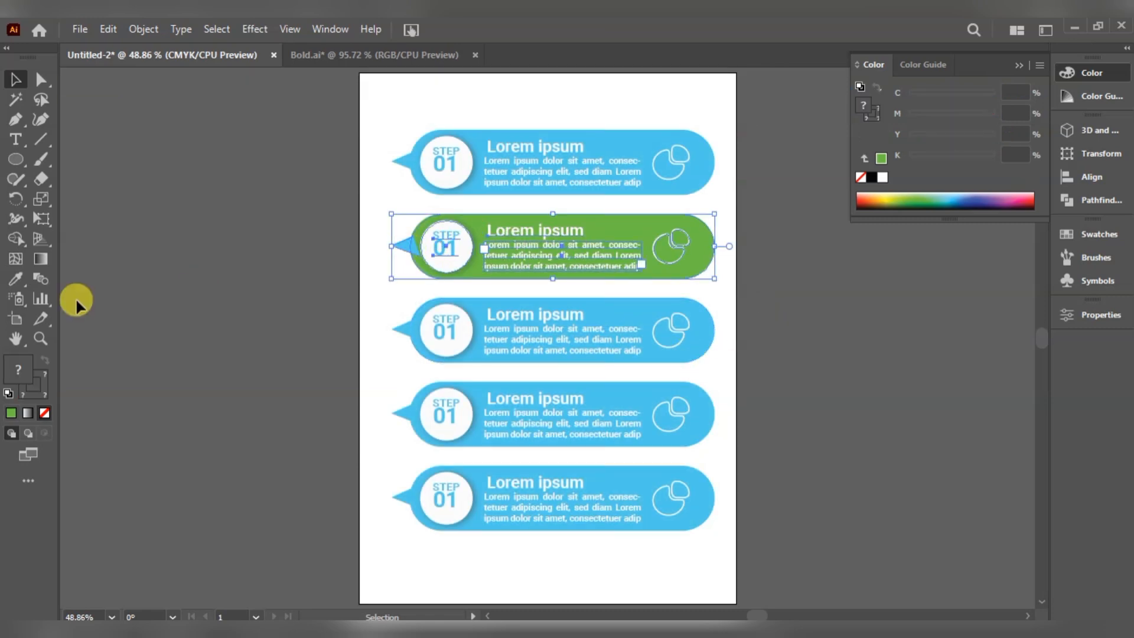
left_click(11, 413)
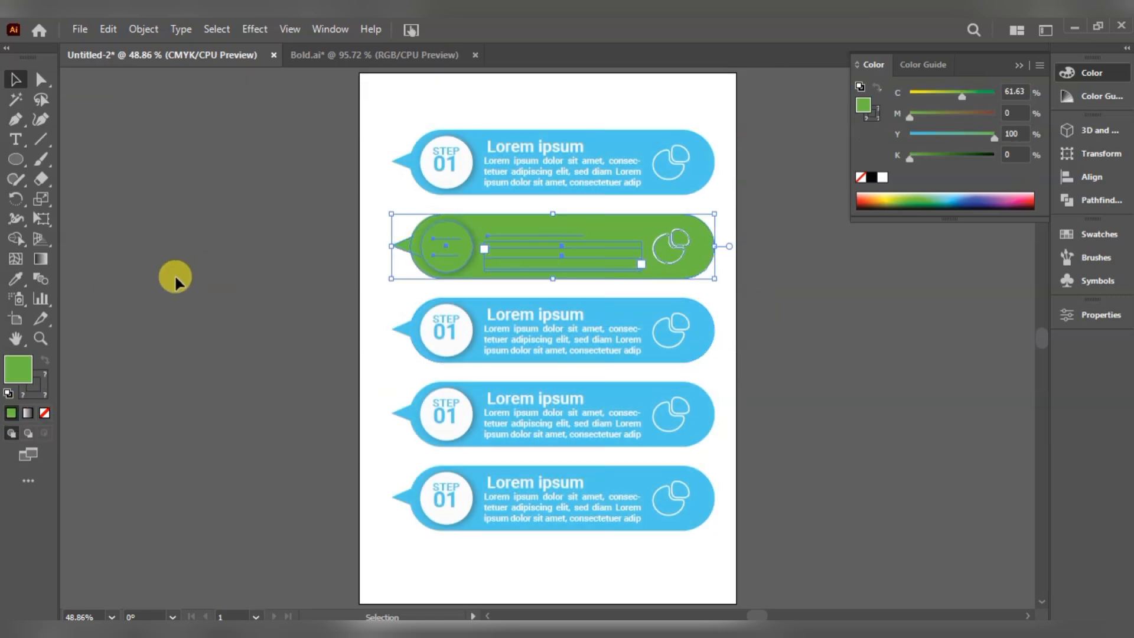
key("ctrl+z")
left_click(368, 165)
Step: Recolor the second label's pointer by sampling the green of its bar with the Eyedropper
double_click(403, 250)
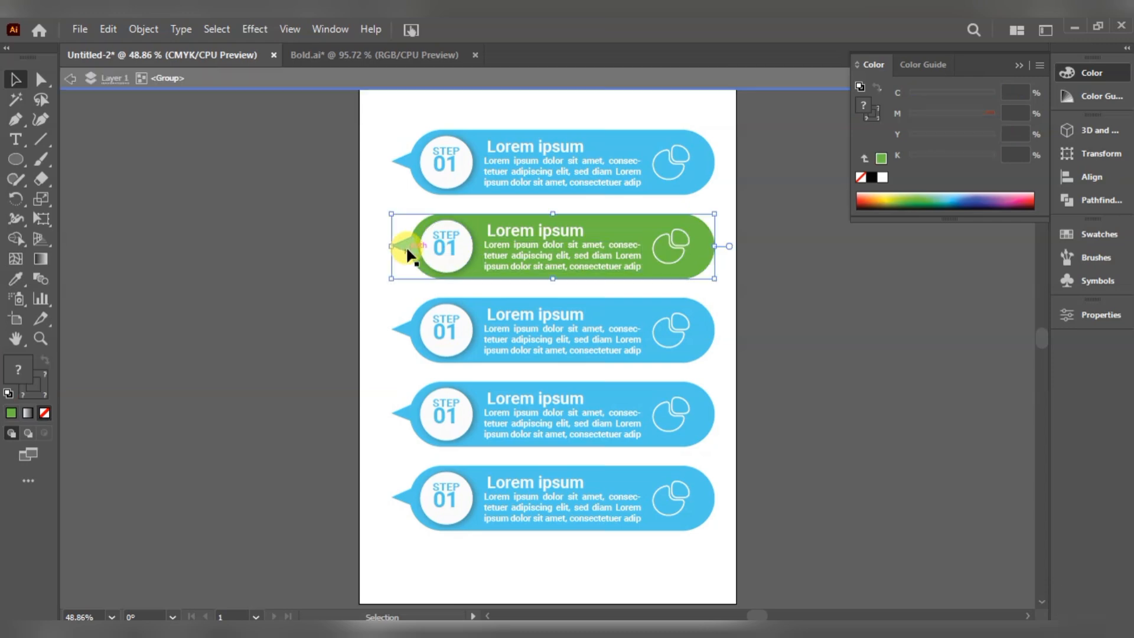
left_click(16, 280)
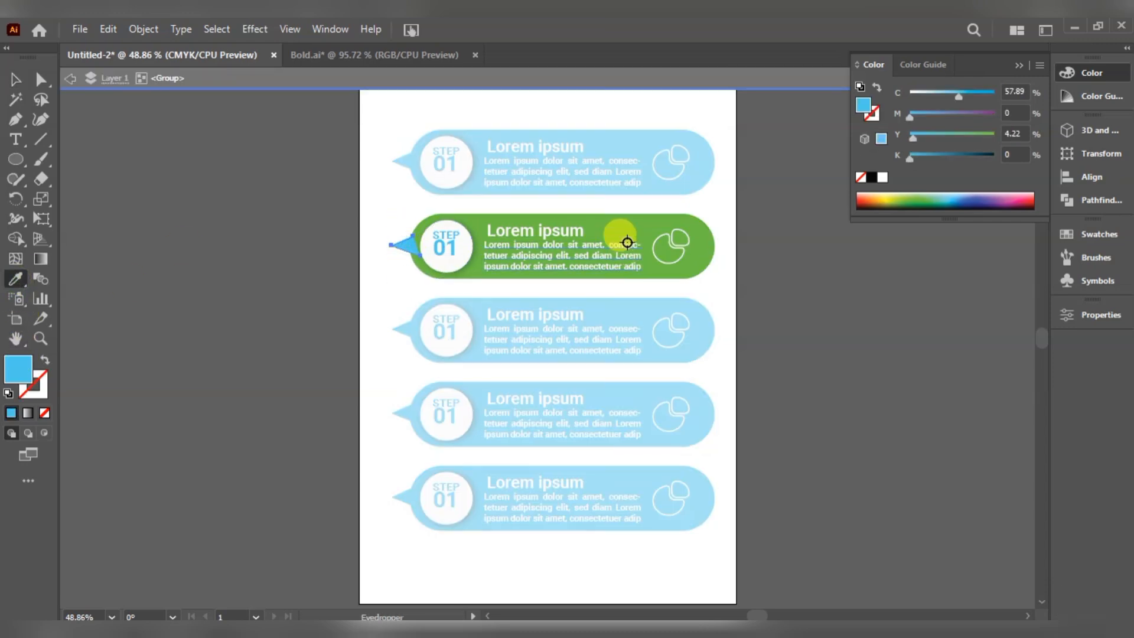
left_click(622, 230)
left_click(15, 79)
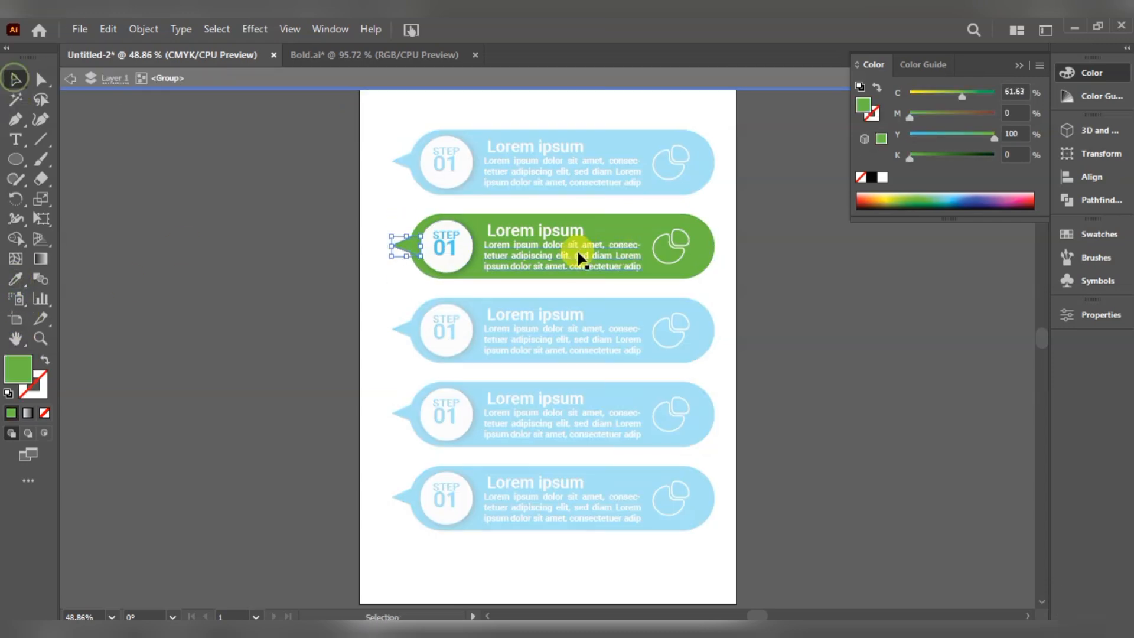
double_click(609, 89)
Step: Fill the third label's rounded bar with grey (C 56.12, M 45.58, Y 45.97, K 11.33) inside its group
left_click(394, 325)
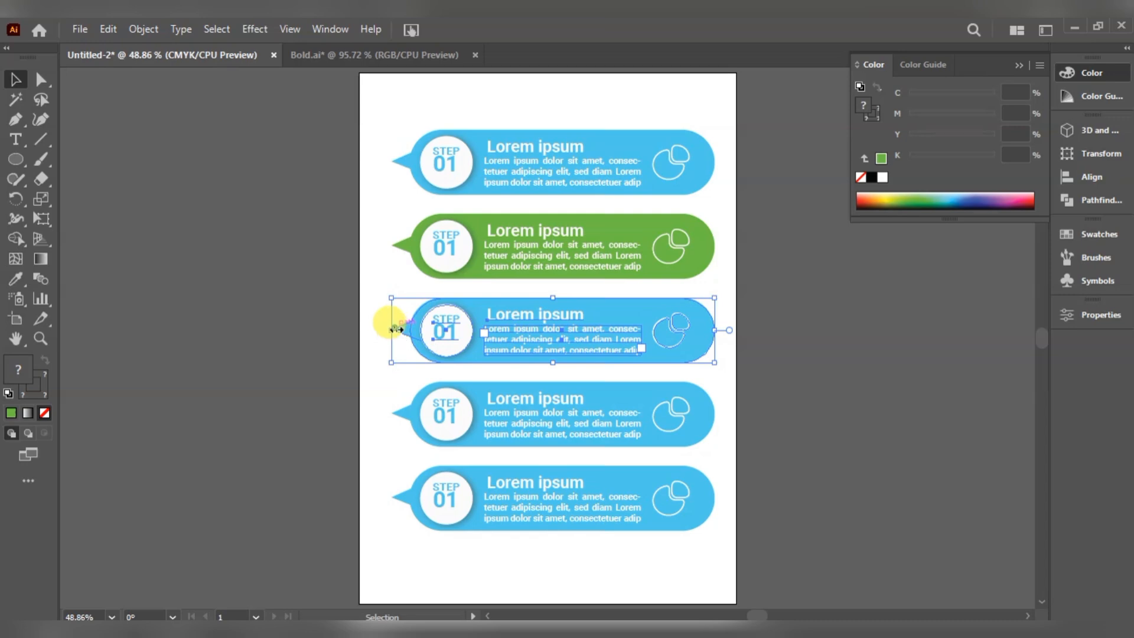
double_click(679, 362)
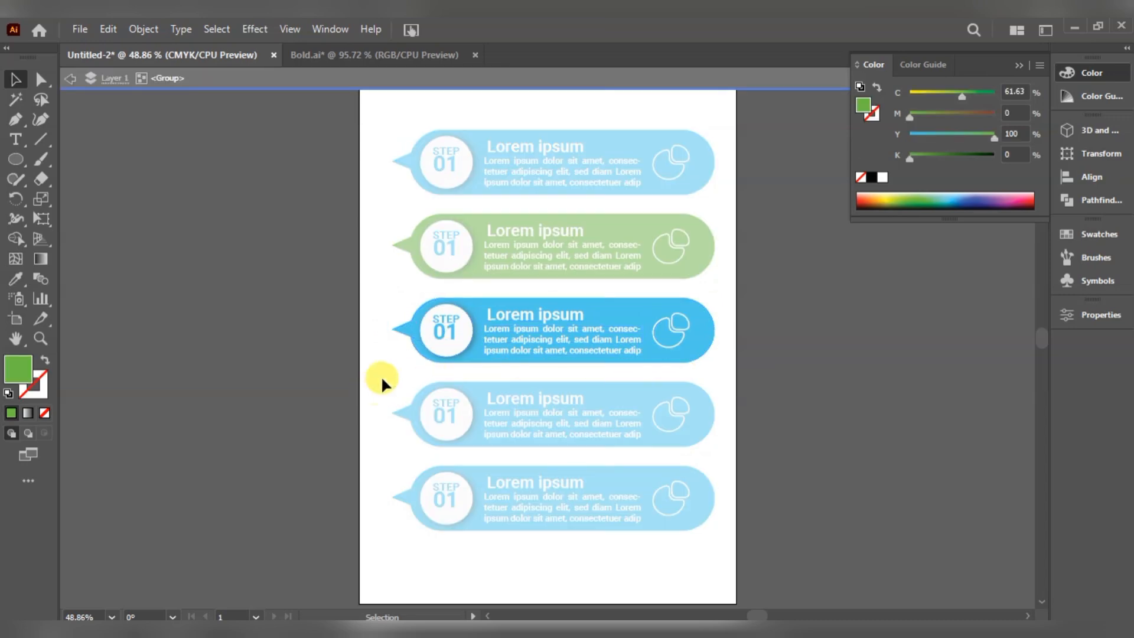
double_click(473, 360)
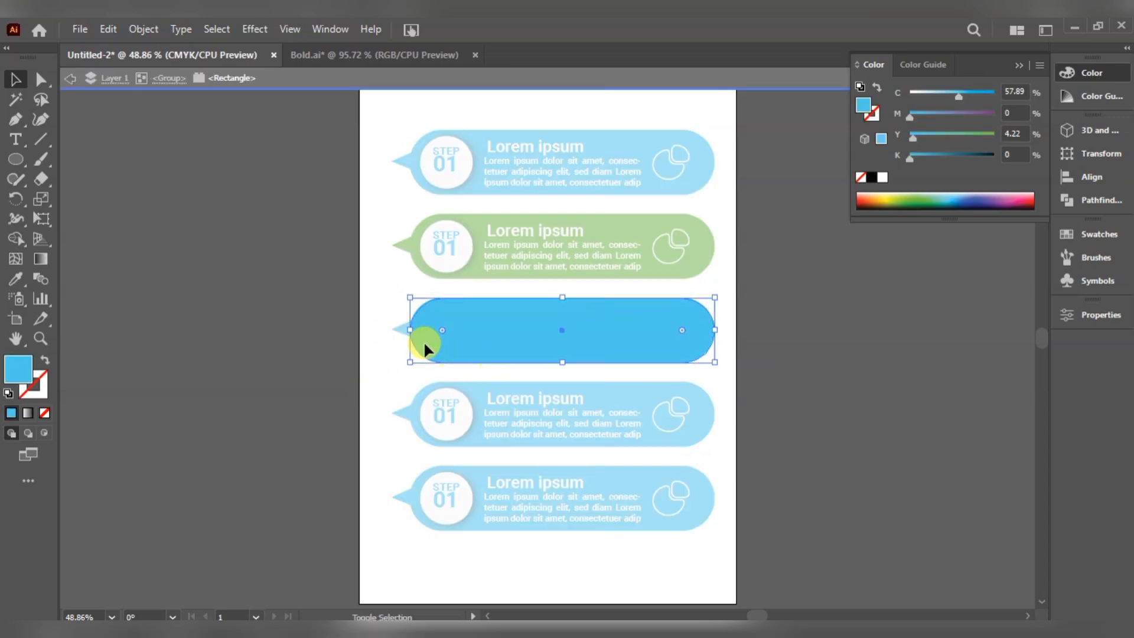
double_click(20, 370)
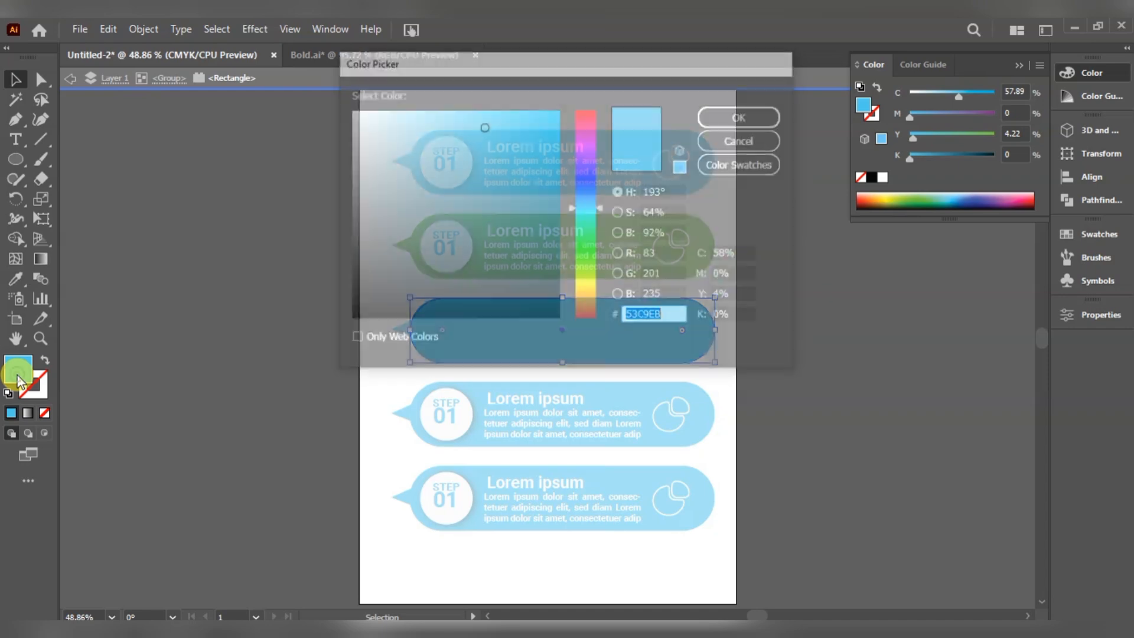
left_click(355, 221)
left_click(747, 116)
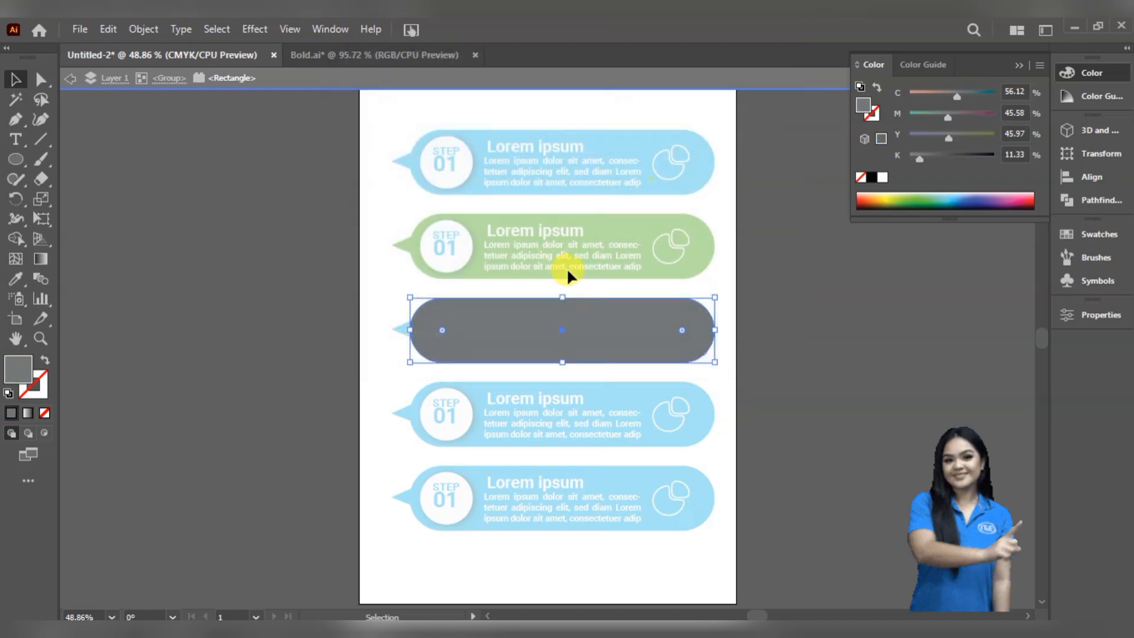
double_click(704, 288)
Step: Match the third label's pointer to its grey bar with the Eyedropper and leave group isolation
double_click(407, 332)
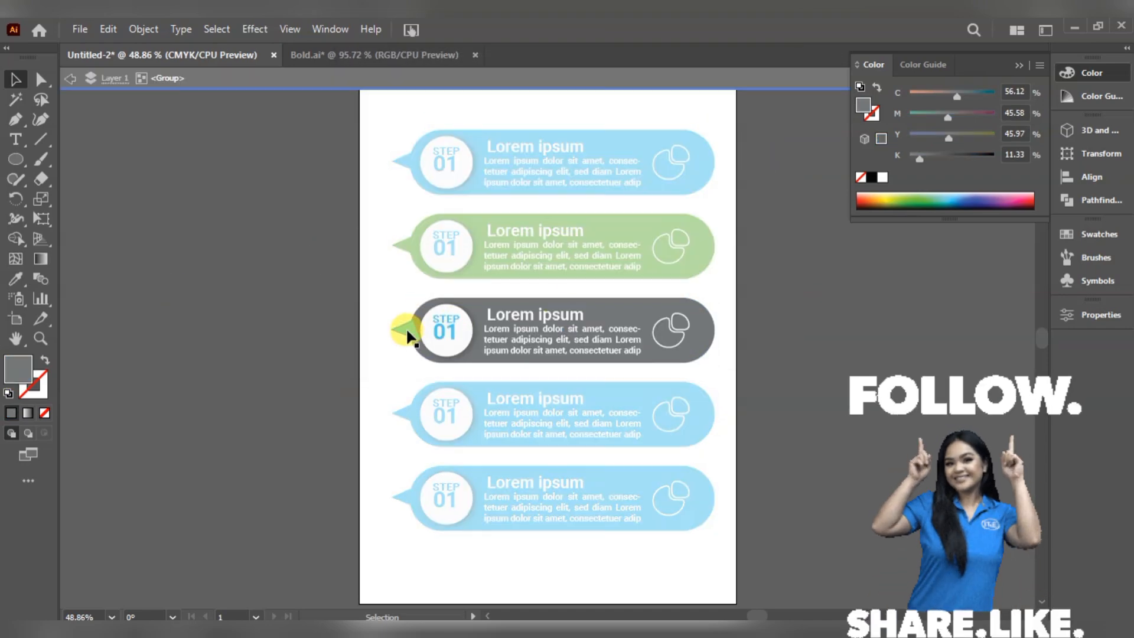
double_click(407, 331)
left_click(15, 277)
left_click(653, 307)
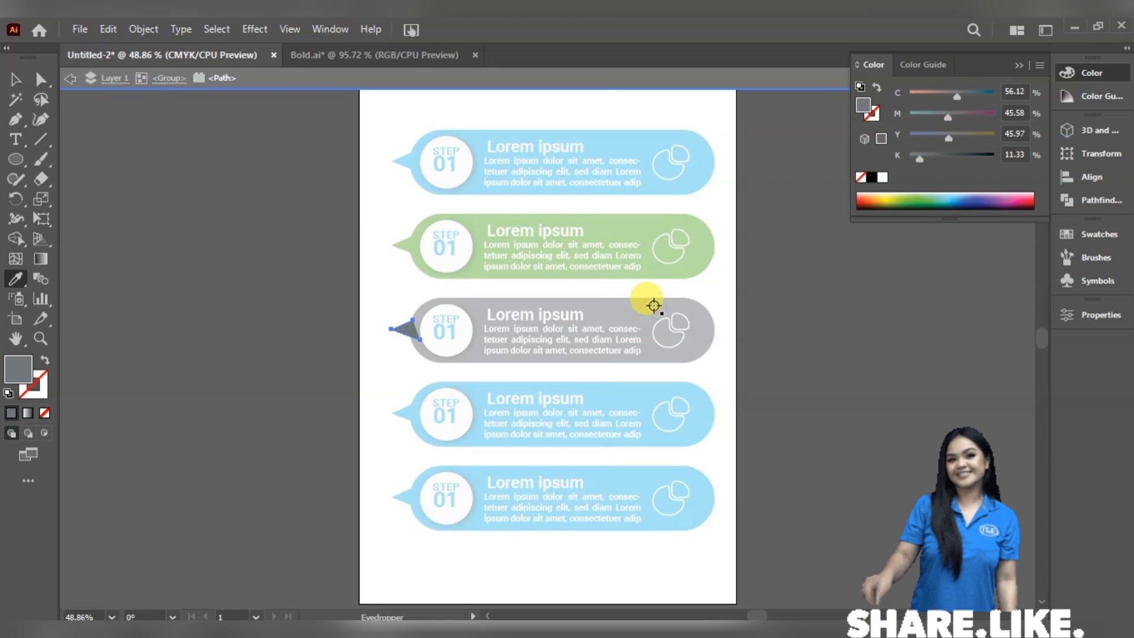
left_click(17, 86)
double_click(375, 290)
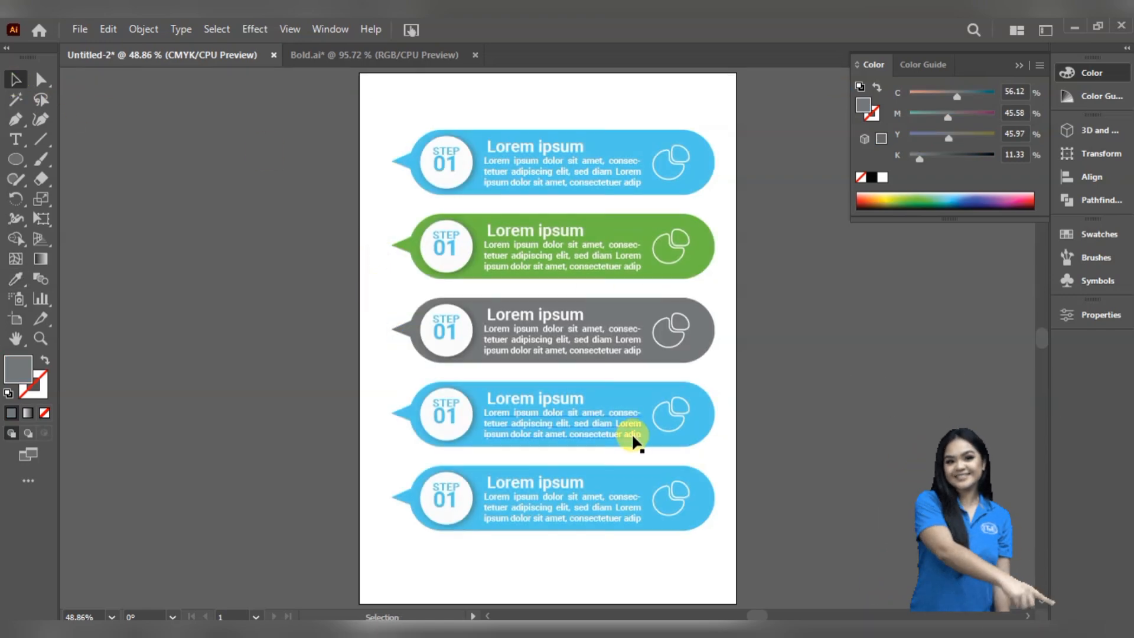
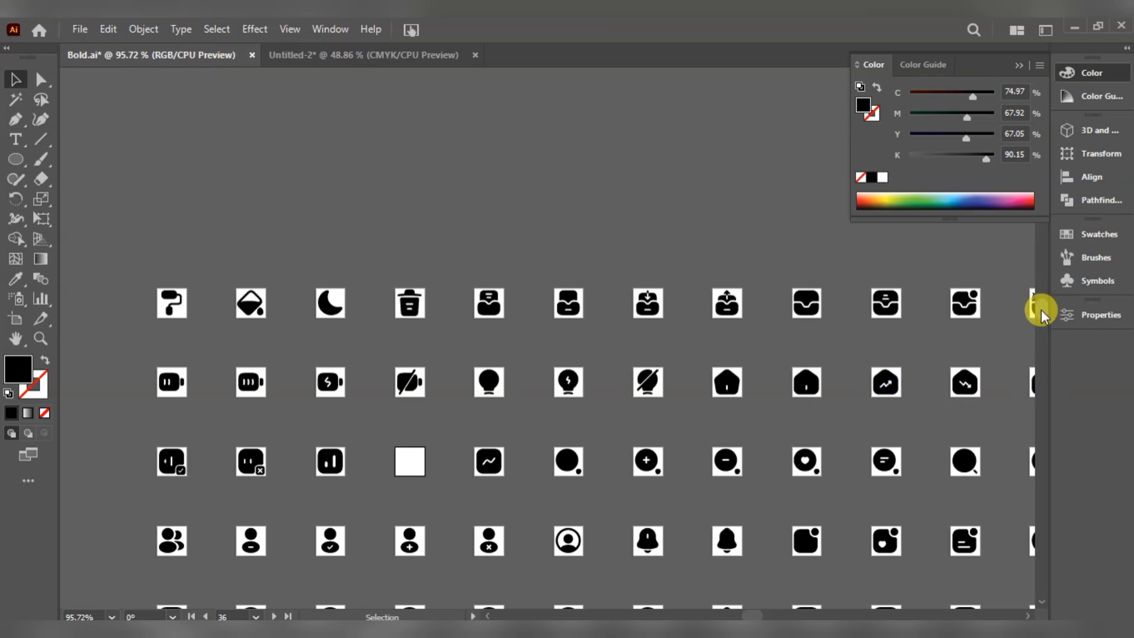
Step: Look through the icon sheet in Bold.ai and close that document
left_click_drag(1044, 320, 1044, 335)
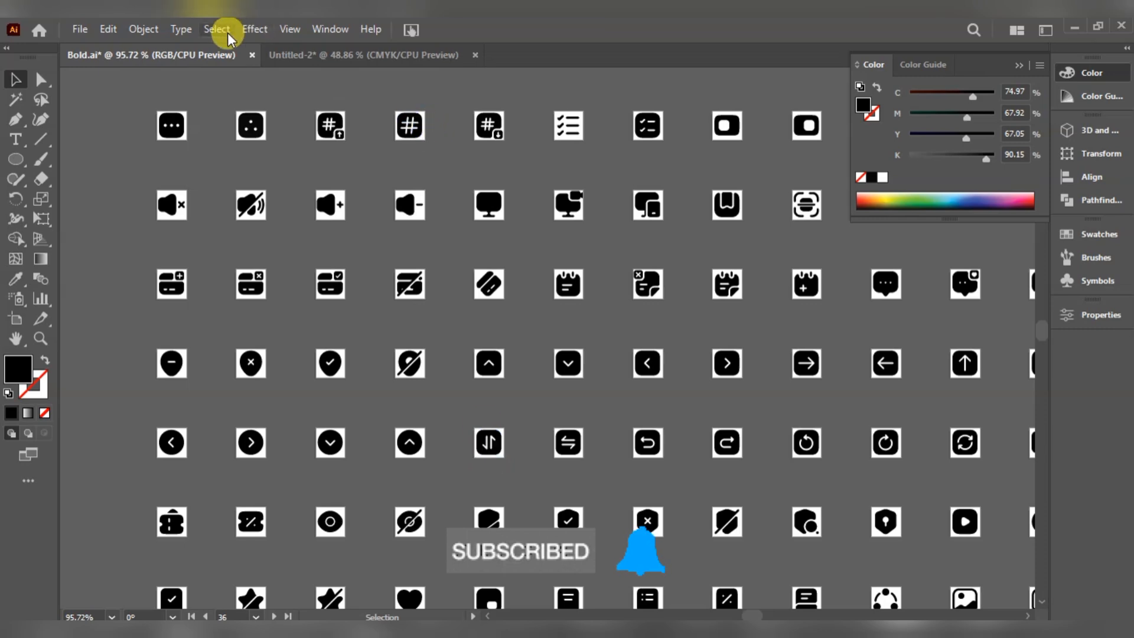
left_click(251, 57)
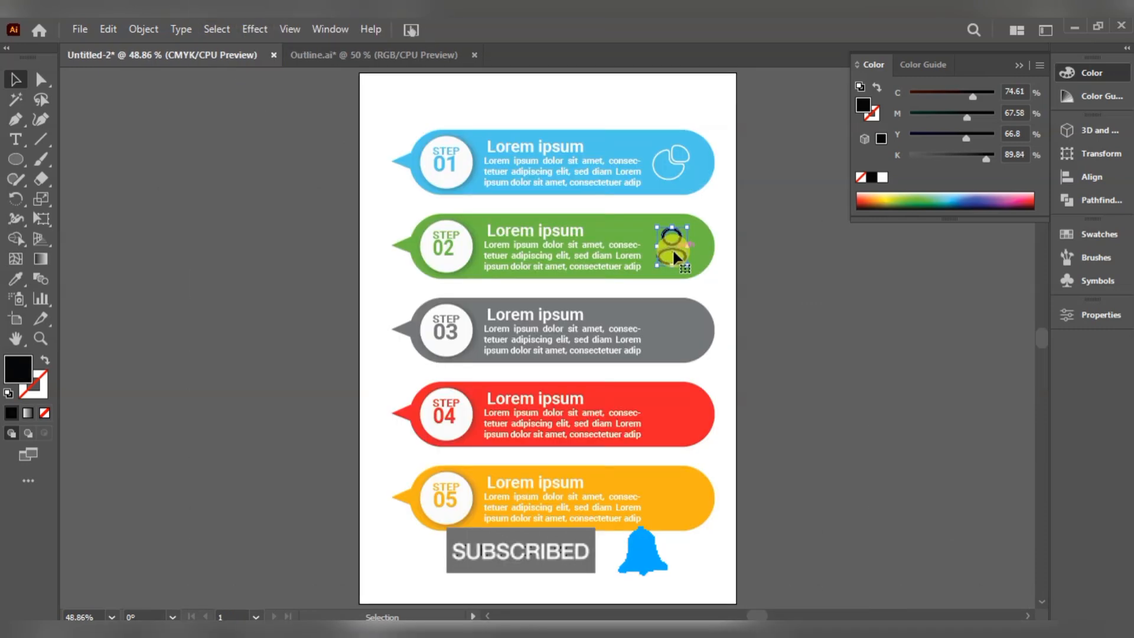
Step: Fill the person icon on the green STEP 02 label with near-white FCFCFC
double_click(26, 365)
left_click(349, 111)
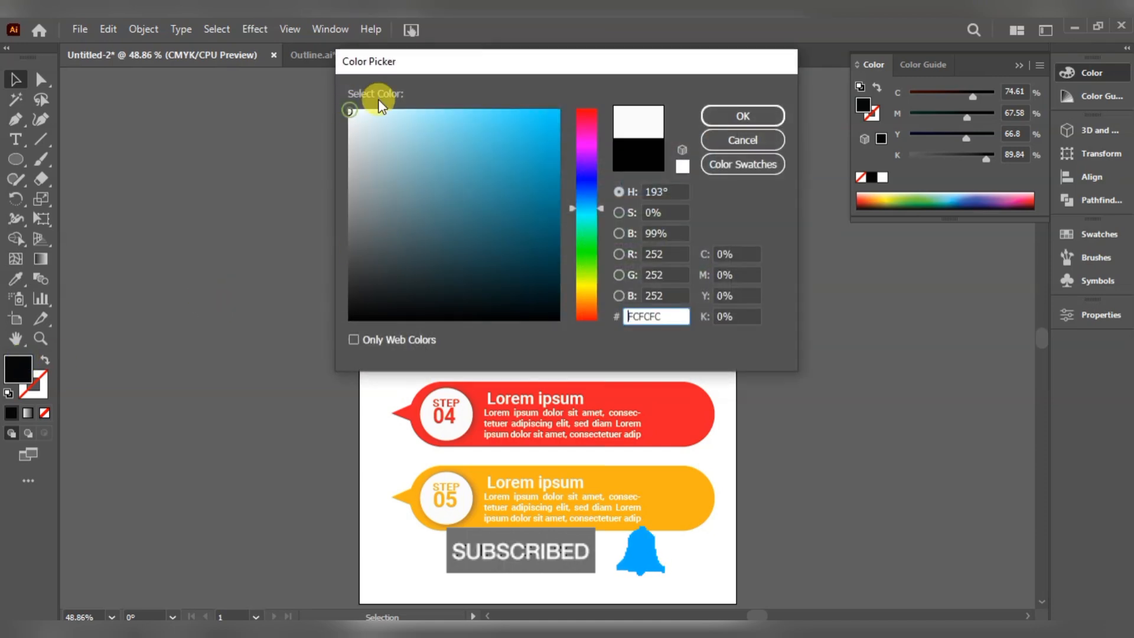
left_click(762, 116)
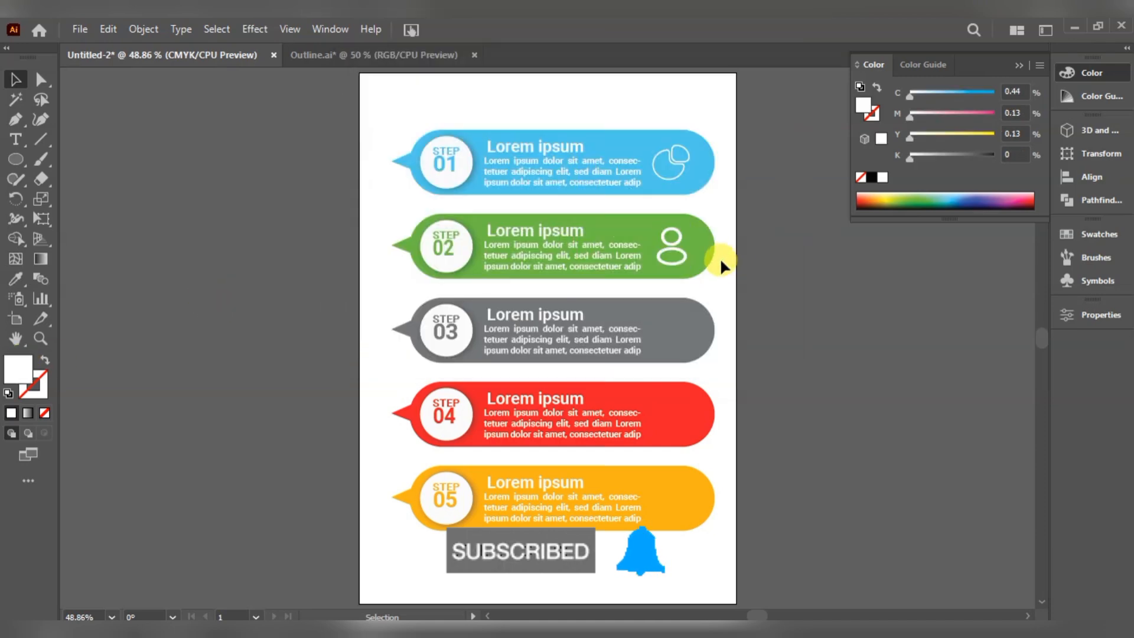
Step: Cut the bar-chart icon from Outline.ai, paste it at the right end of the grey STEP 03 bar in Untitled-2, and fill it white
left_click(339, 51)
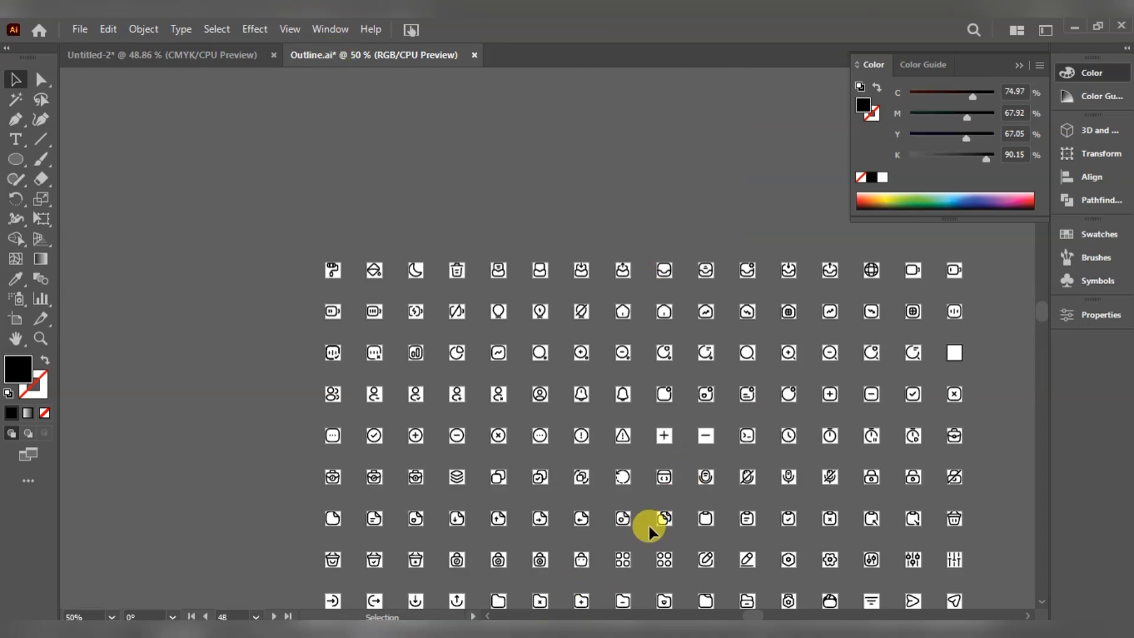
left_click(418, 352)
key("ctrl+x")
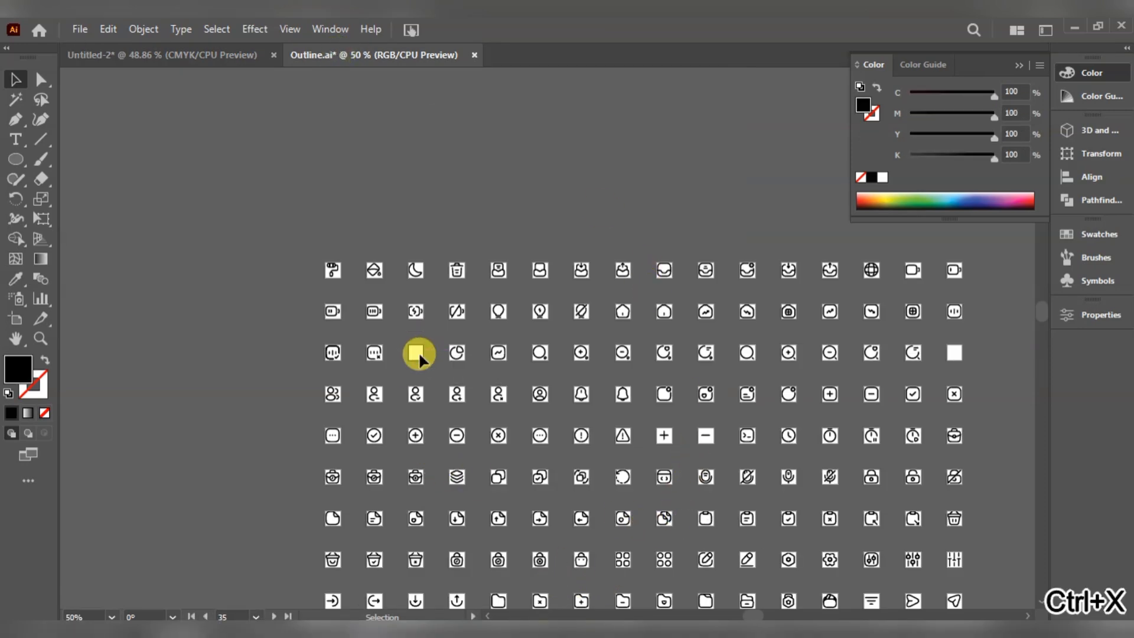
left_click(192, 55)
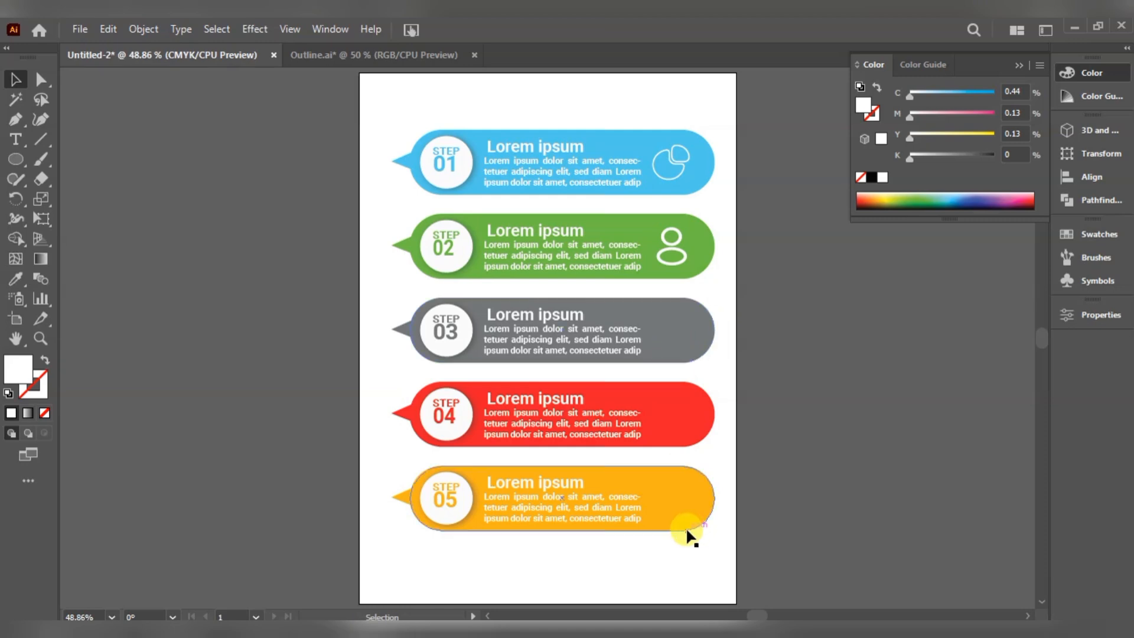
key("ctrl+v")
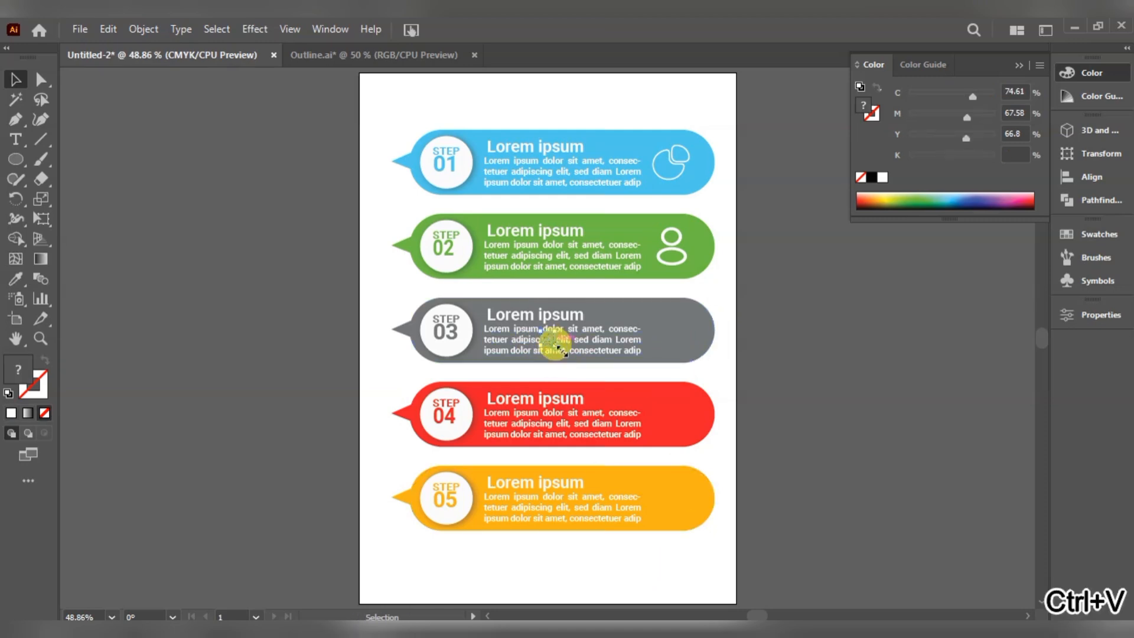
left_click_drag(561, 352, 679, 326)
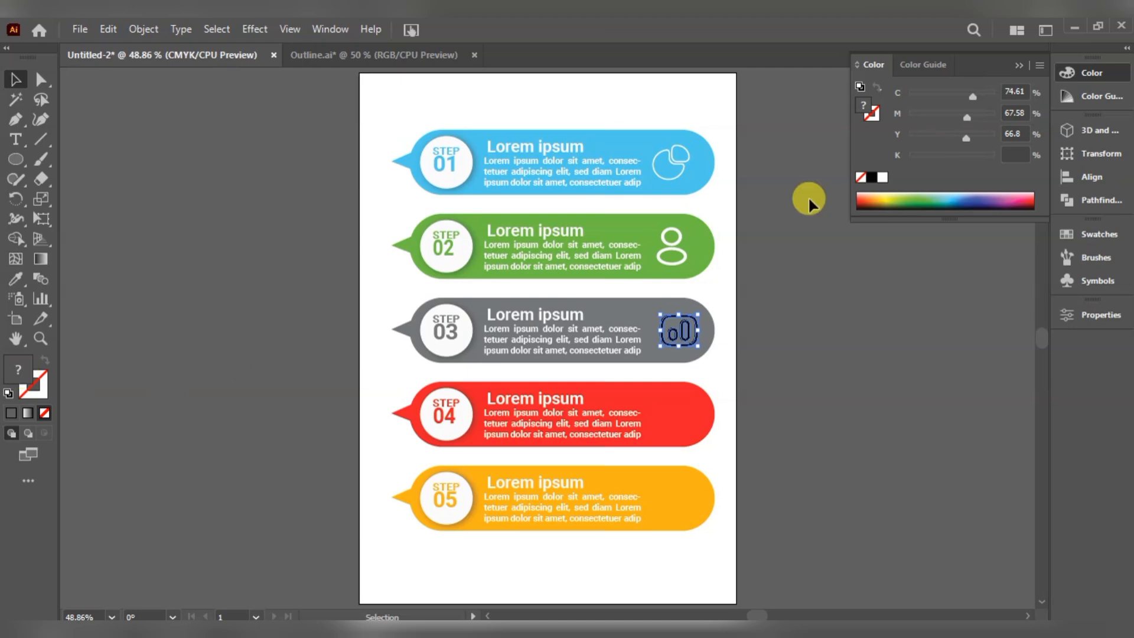
left_click(882, 177)
left_click(723, 289)
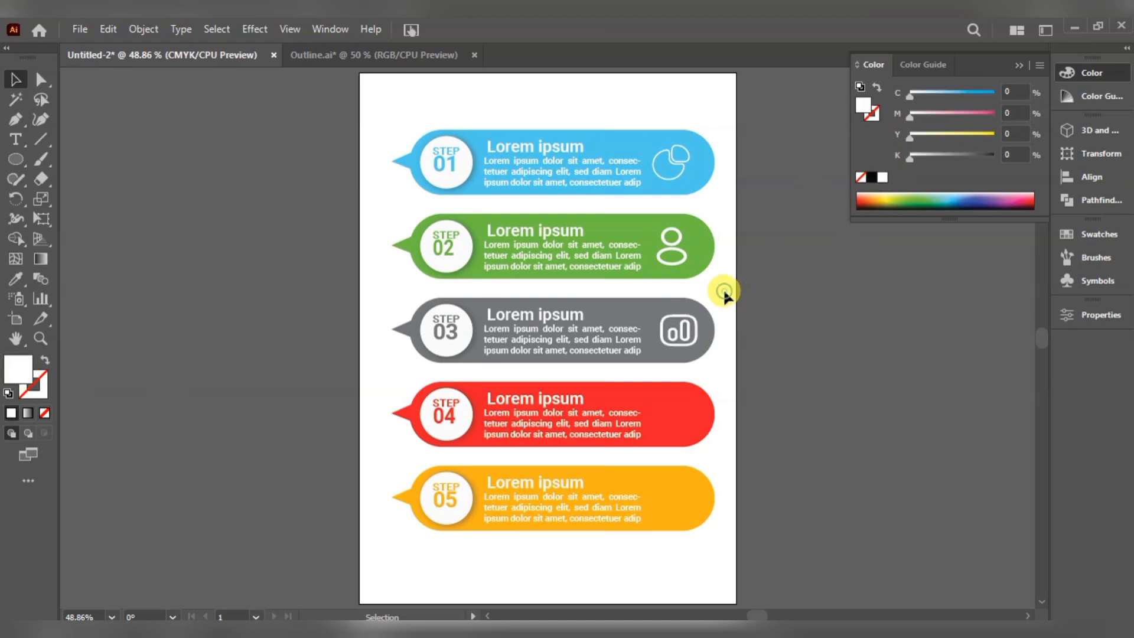
Step: Try 4 pt, 2 pt and 0.75 pt strokes on the bar-chart icon in the grey STEP 03 bar, and remove the stroke again
left_click(684, 345)
left_click(1098, 315)
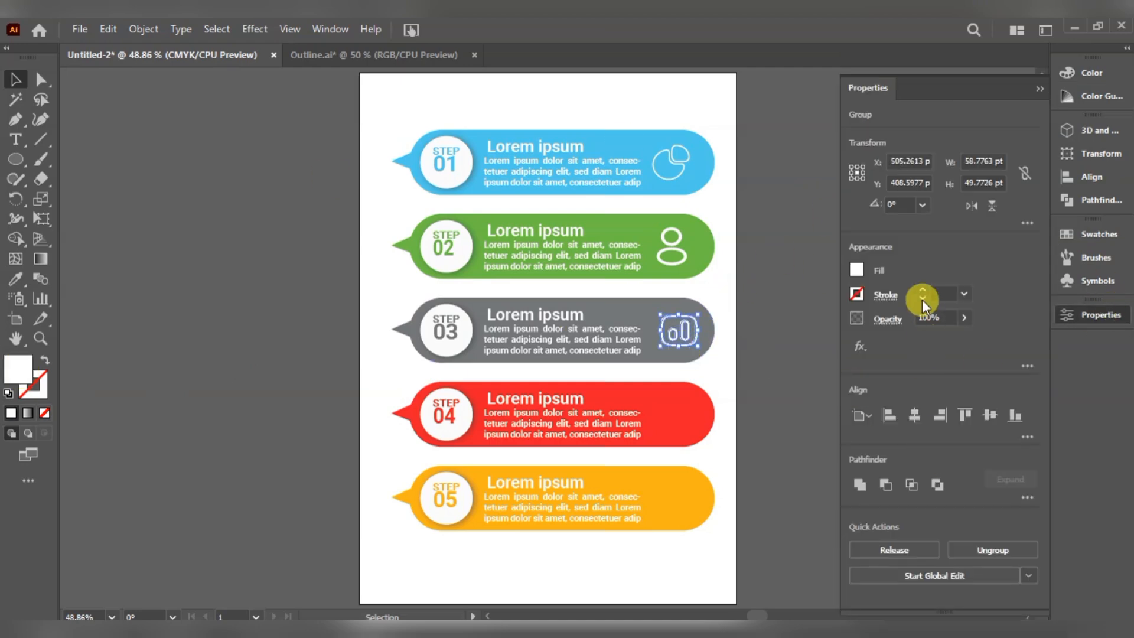
left_click(963, 295)
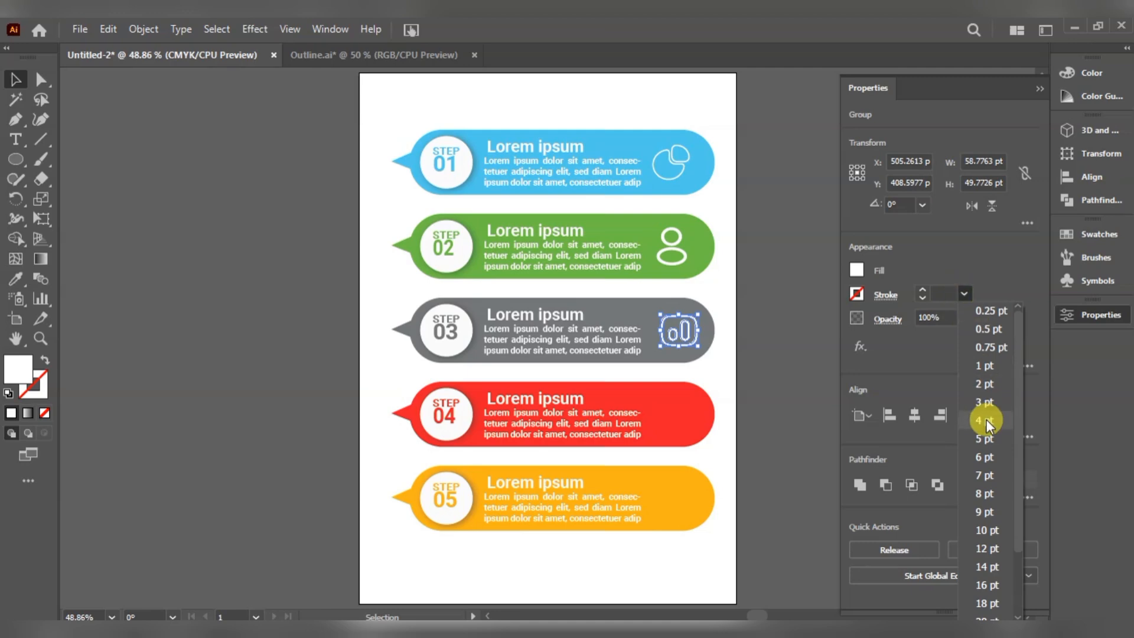
left_click(986, 419)
left_click(965, 293)
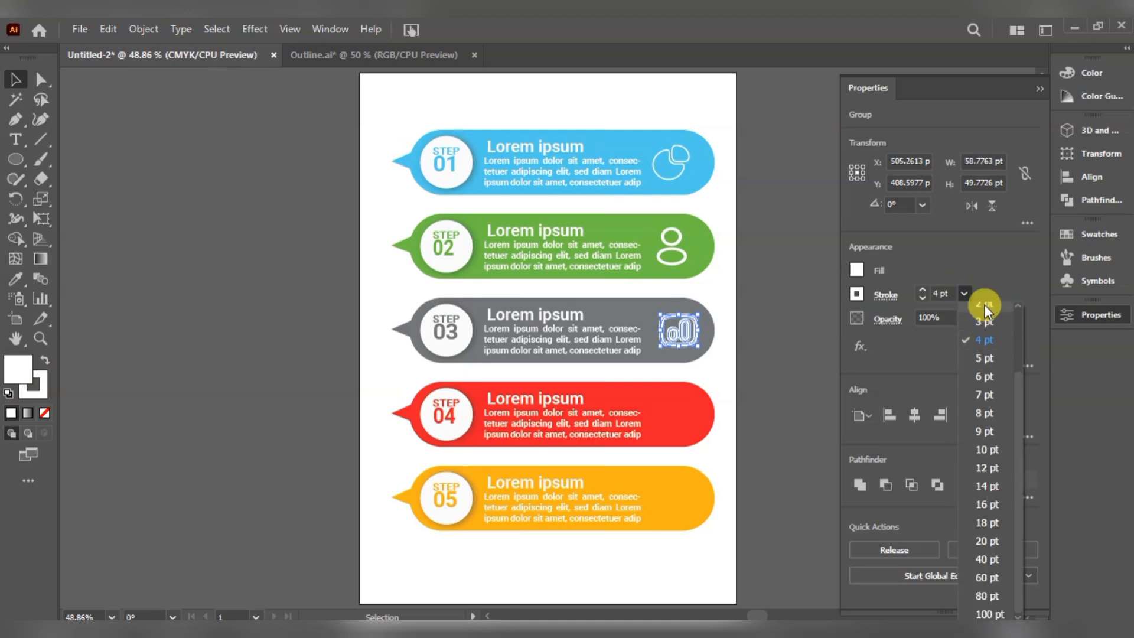
left_click(986, 306)
left_click(965, 293)
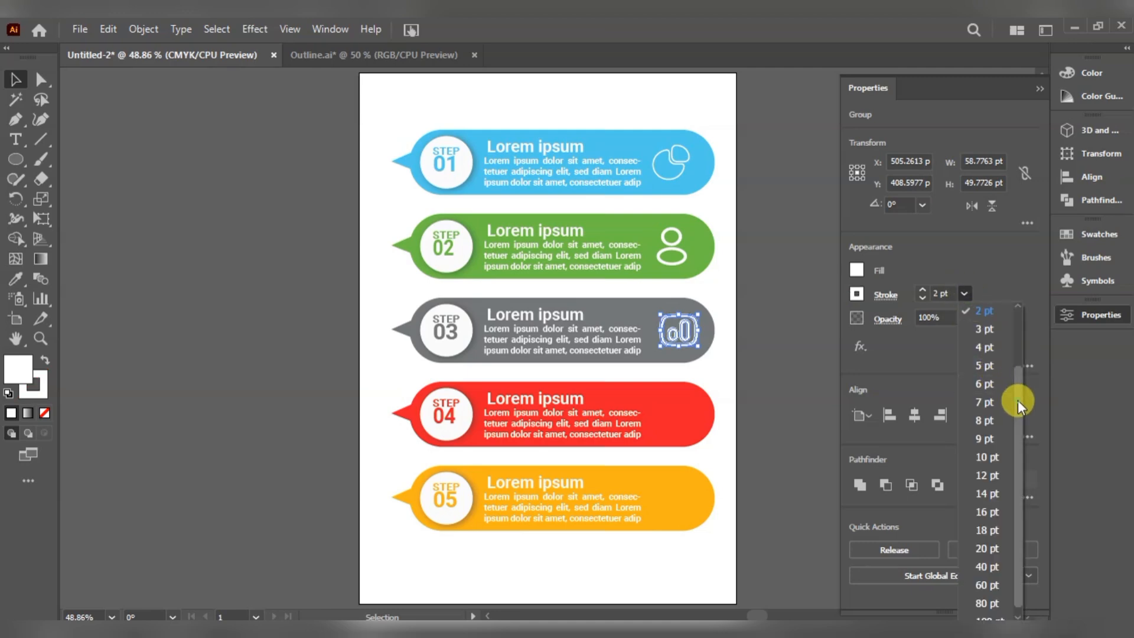
scroll(1019, 400, "up", 2)
left_click(971, 347)
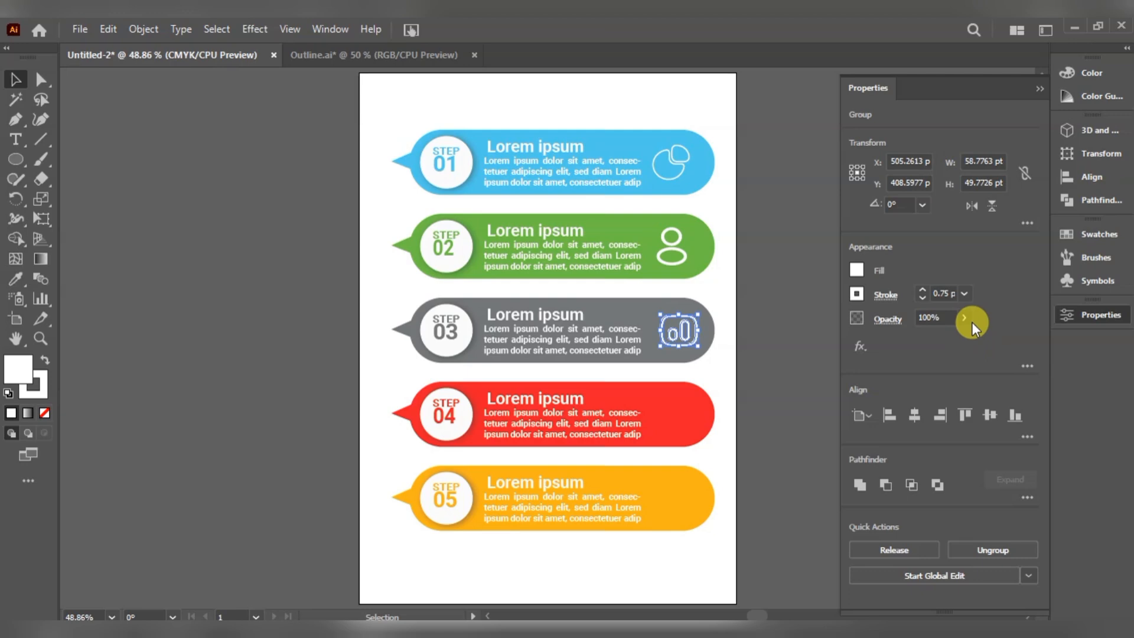
left_click(923, 299)
left_click(735, 333)
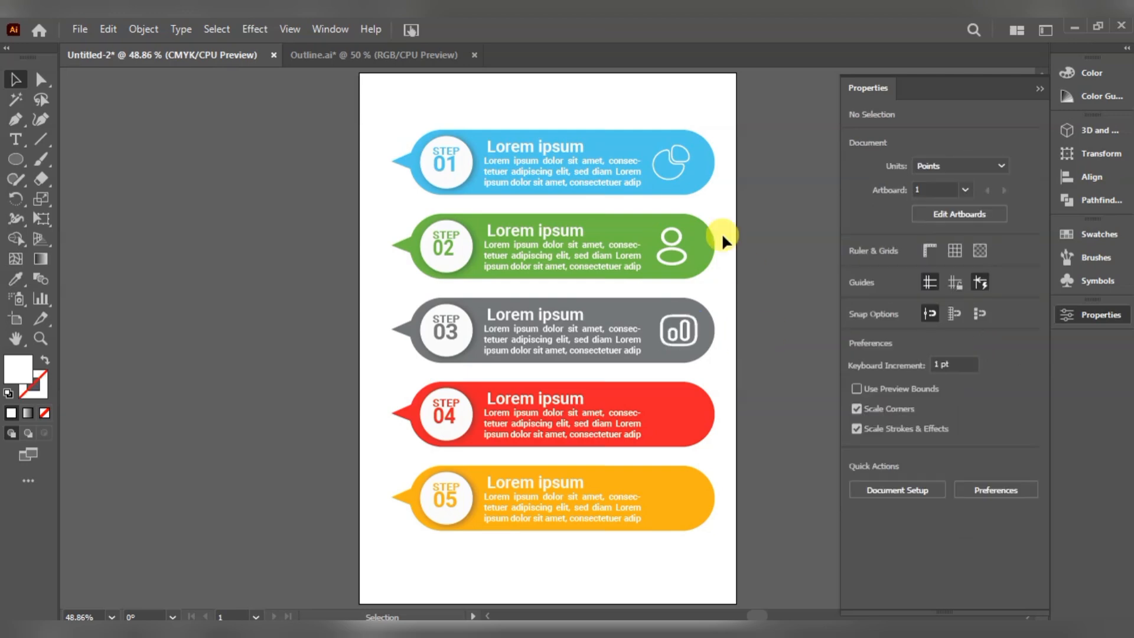
Step: Thicken the pie-chart icon's stroke in the blue STEP 01 label to 6 pt and leave group isolation
double_click(672, 173)
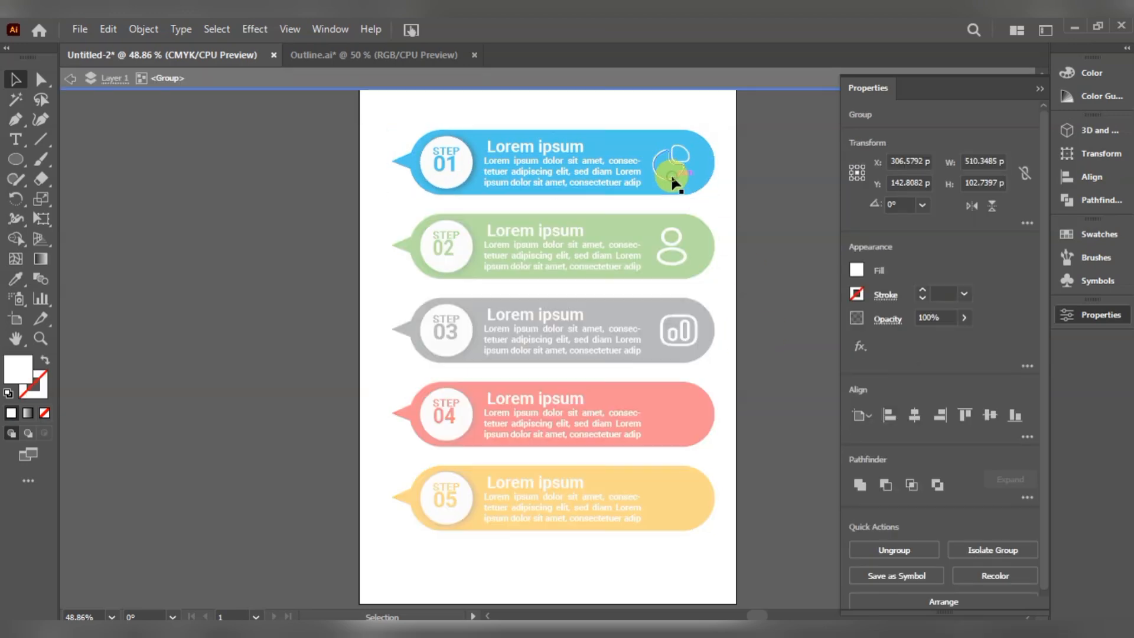
left_click(673, 177)
left_click_drag(672, 179, 673, 178)
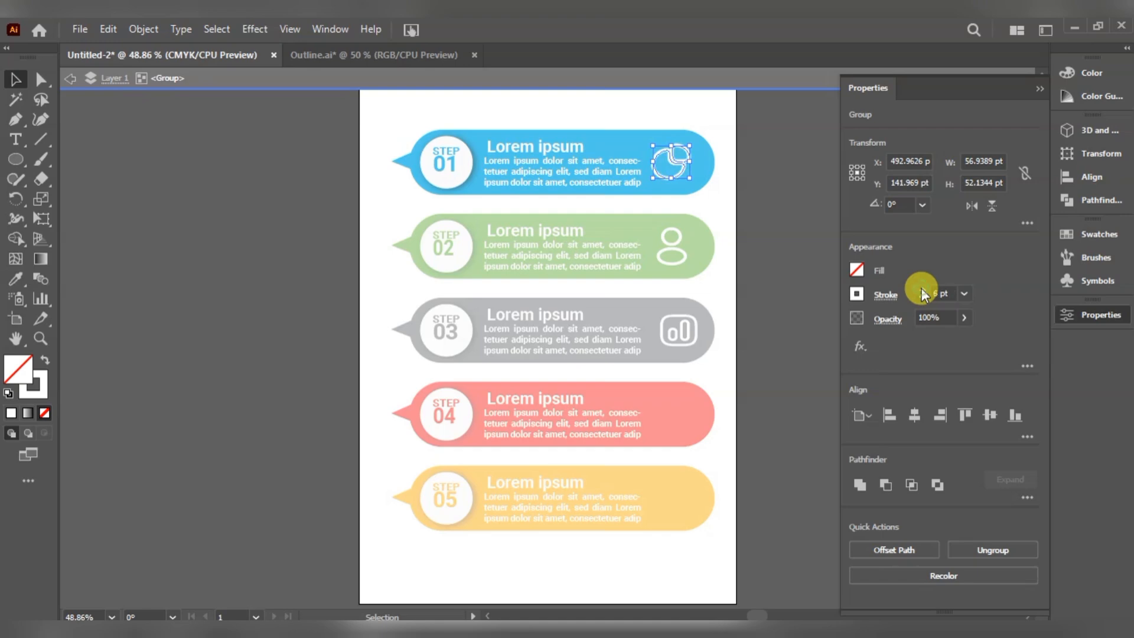
double_click(754, 162)
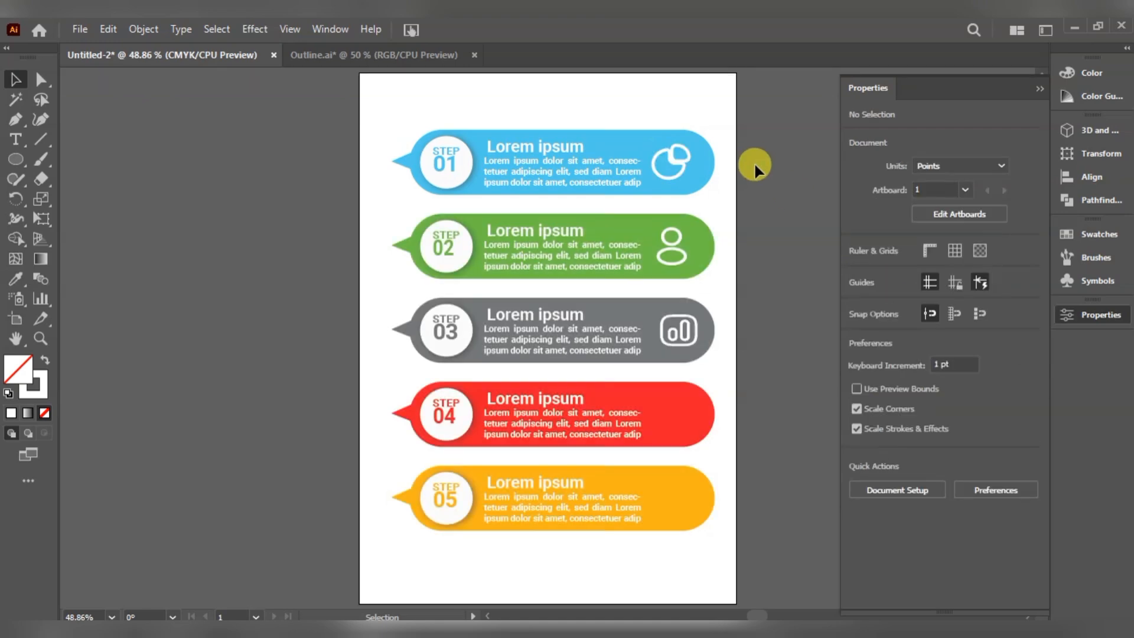
Step: Cut the Chrome icon from Outline.ai, paste it into Untitled-2 and enlarge it
left_click(293, 53)
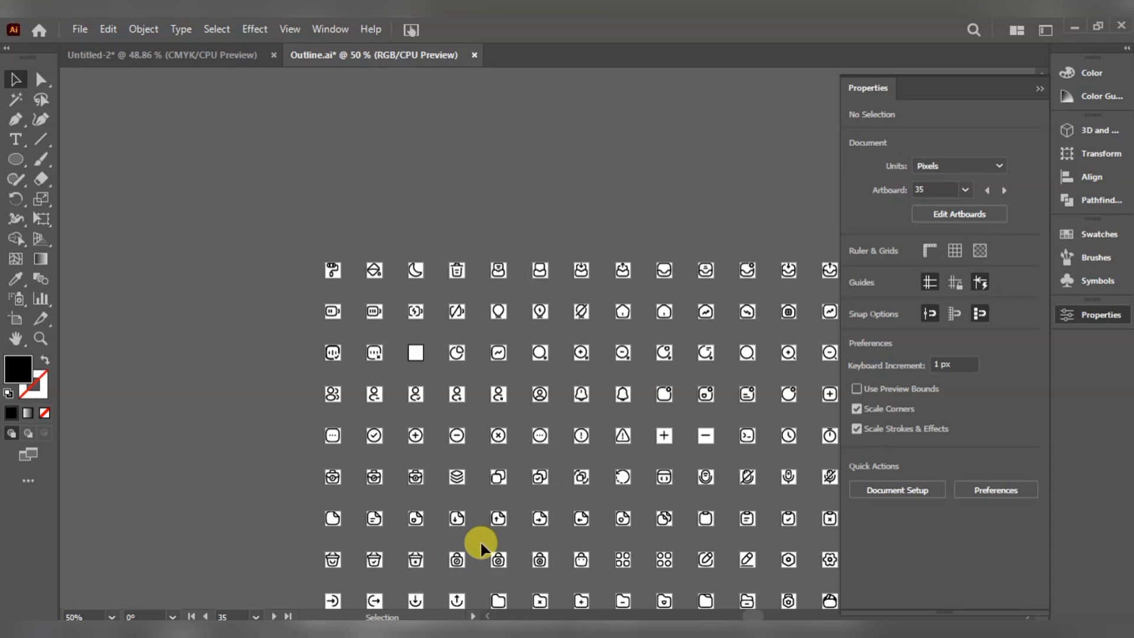
key("ctrl+minus")
key("ctrl+equal")
key("ctrl+equal")
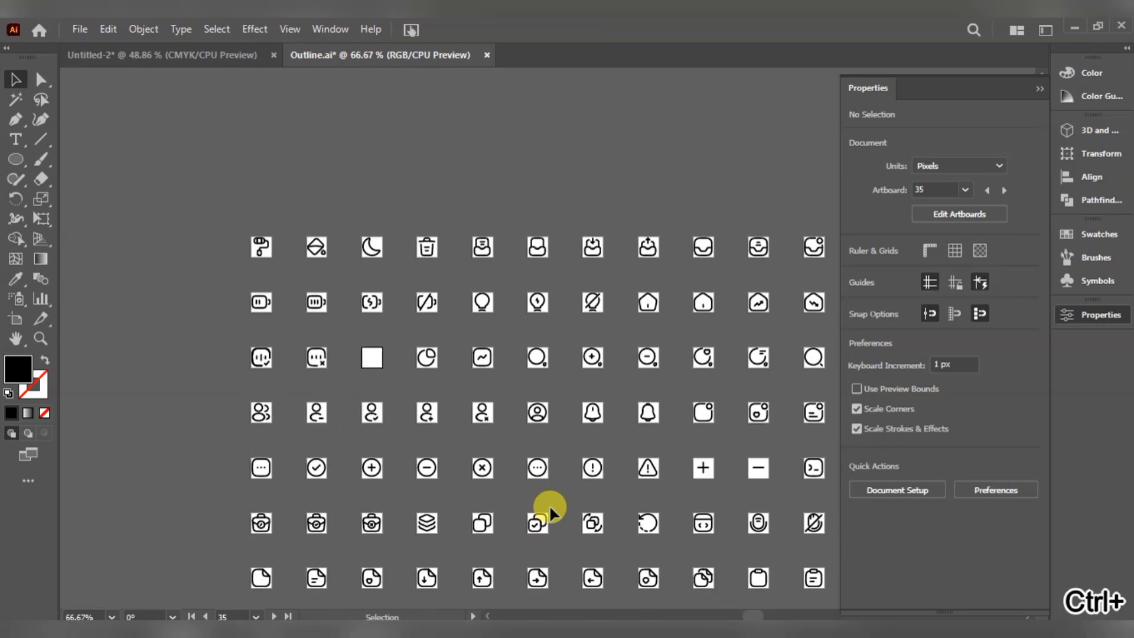
left_click(1038, 89)
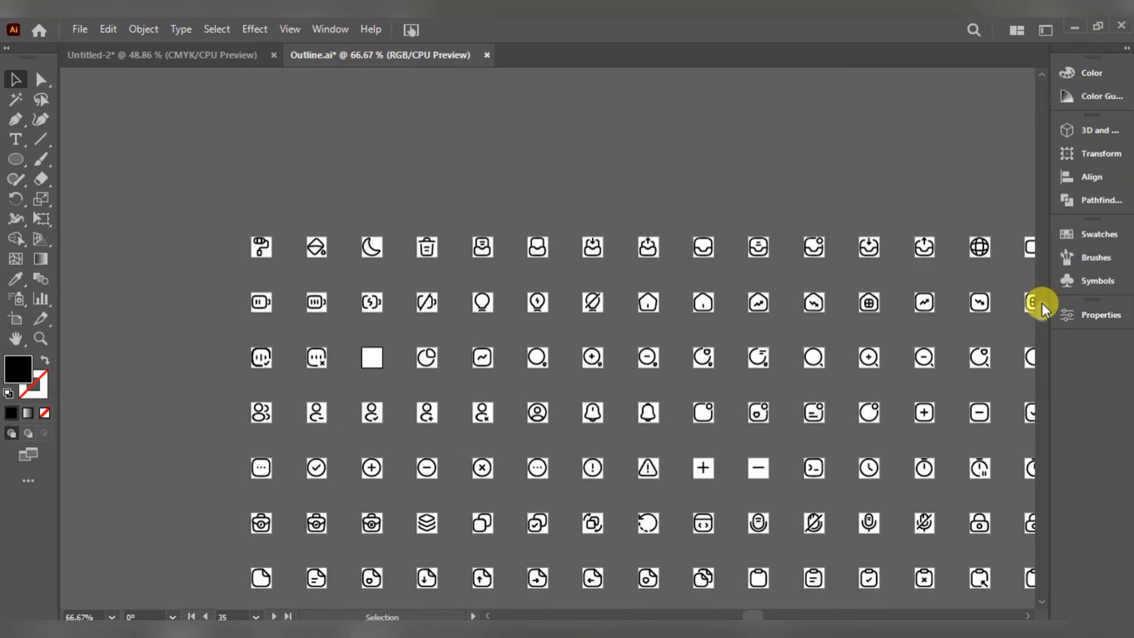
scroll(1044, 337, "down", 10)
scroll(1044, 340, "down", 5)
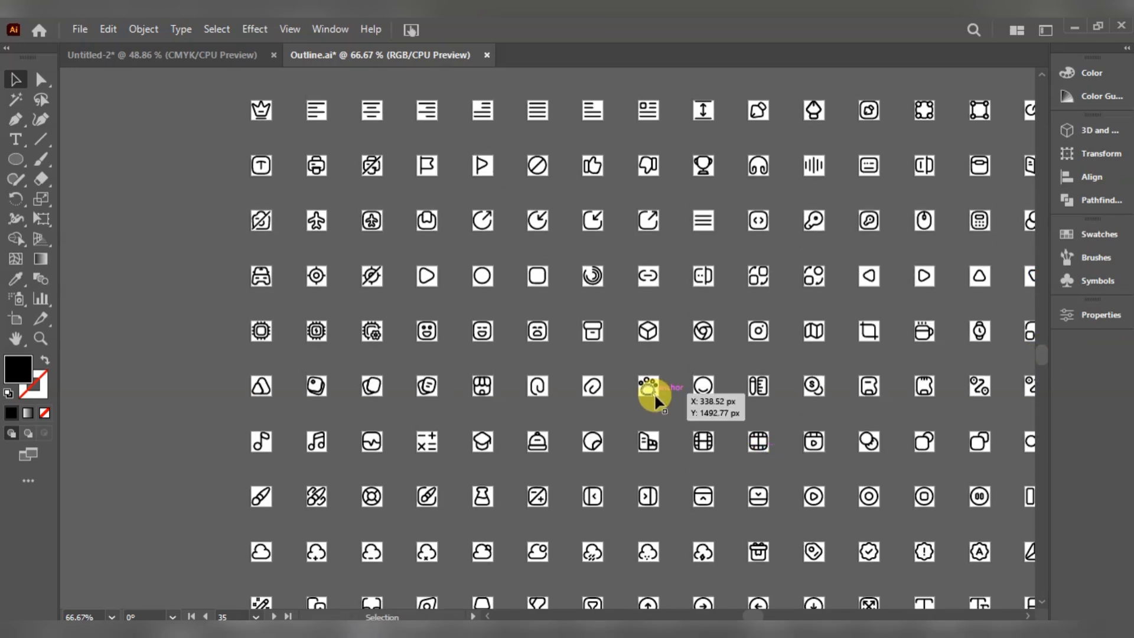
left_click(707, 335)
key("ctrl+x")
left_click(232, 53)
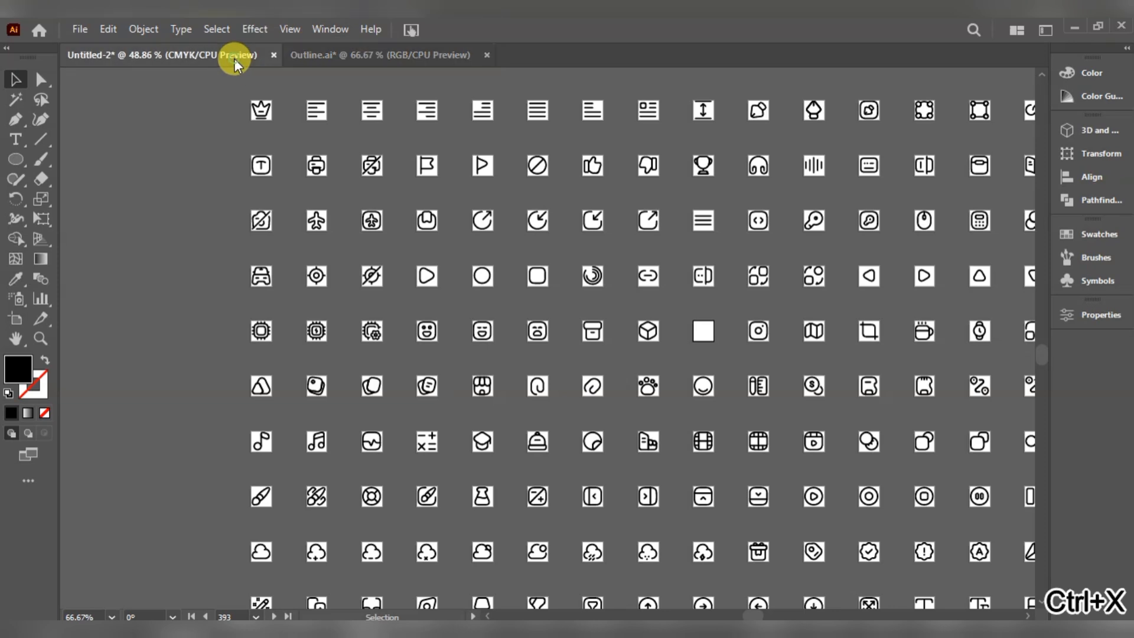
key("ctrl+v")
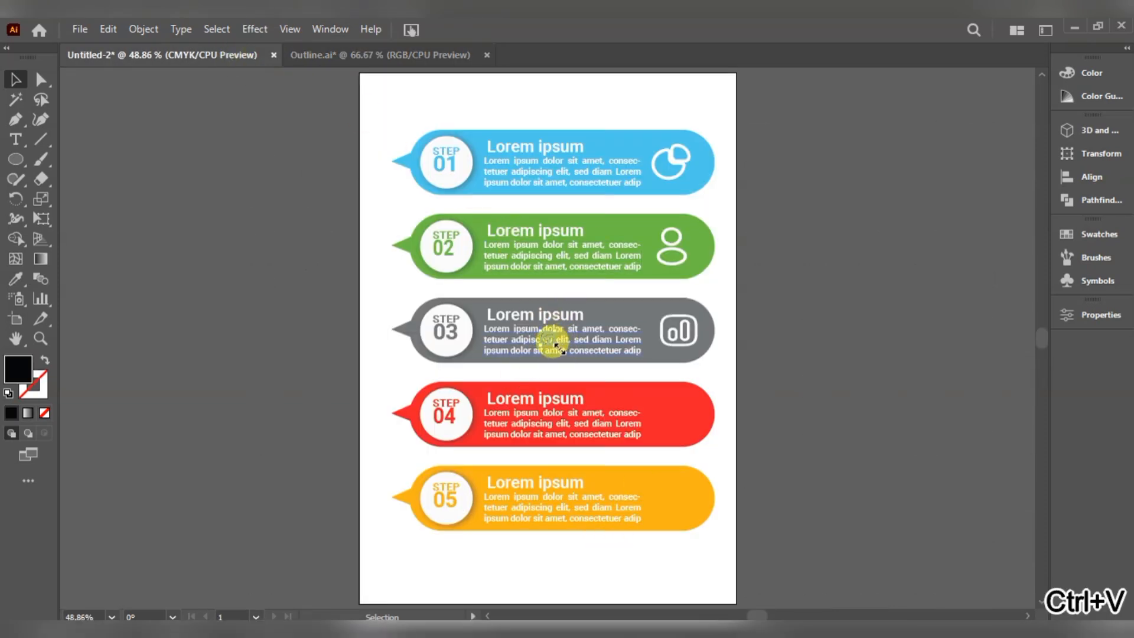
mouse_move(552, 344)
left_mouse_down()
mouse_move(576, 370)
mouse_move(565, 360)
left_mouse_up()
left_click(632, 403)
key("ctrl+x")
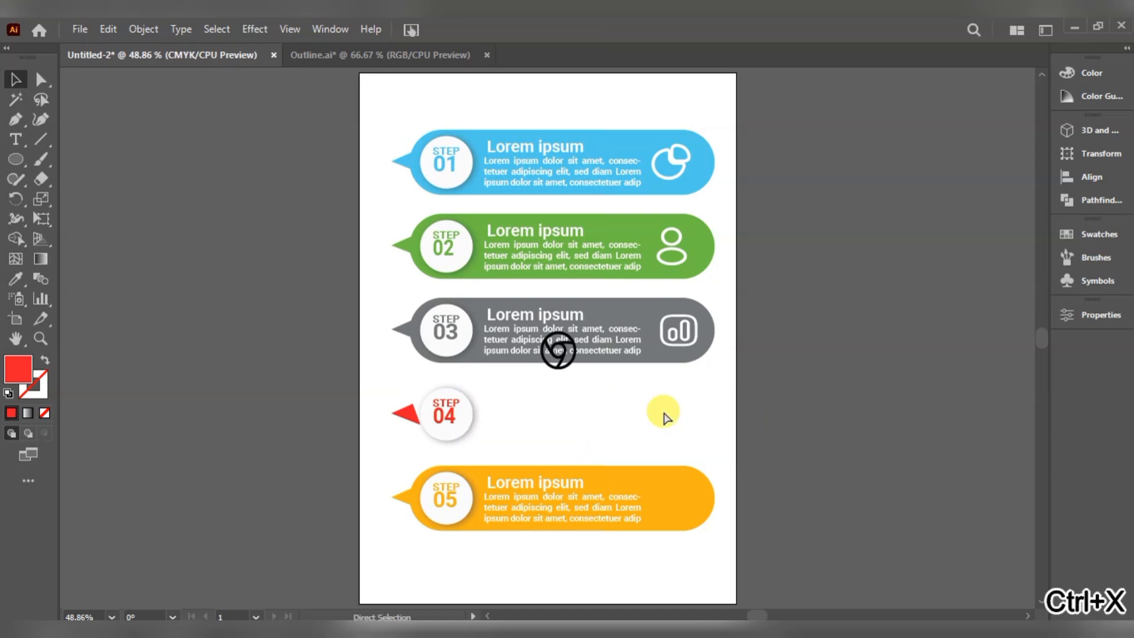
key("ctrl+z")
left_click(716, 297)
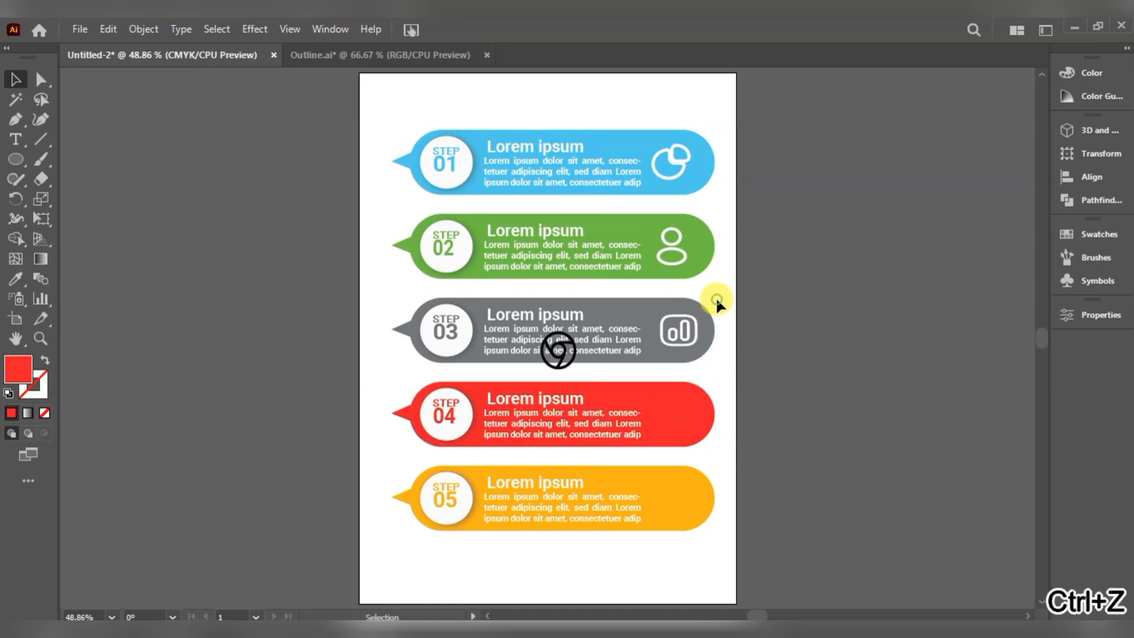
Step: Move the Chrome icon to the right end of the red STEP 04 bar and fill it white
left_click_drag(558, 364, 676, 436)
double_click(16, 369)
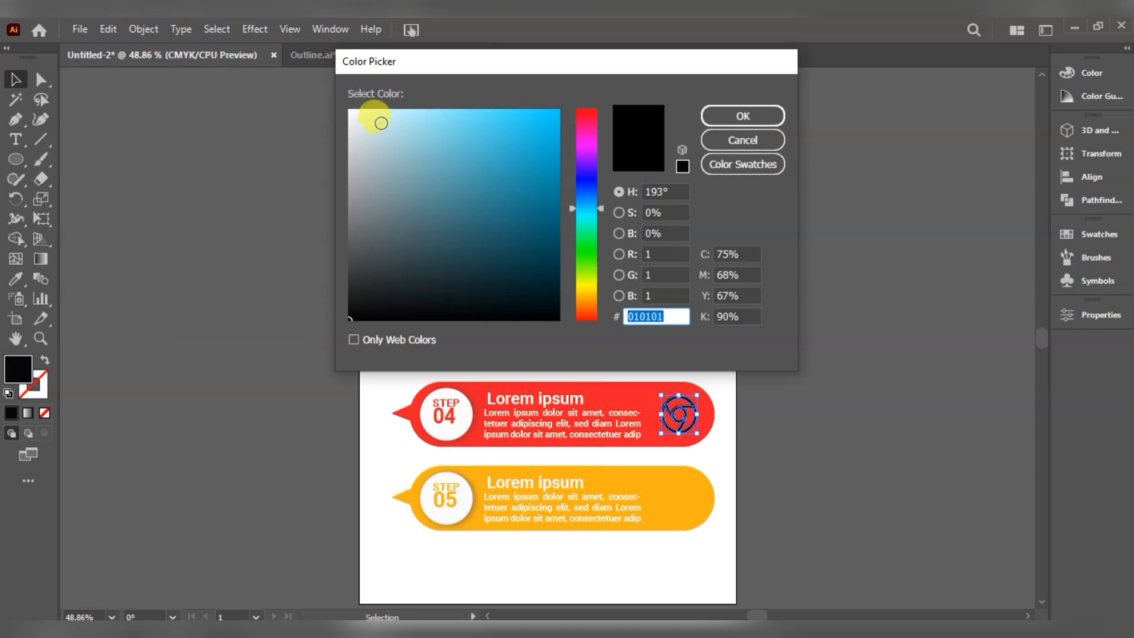
left_click(350, 110)
left_click(742, 116)
left_click(830, 436)
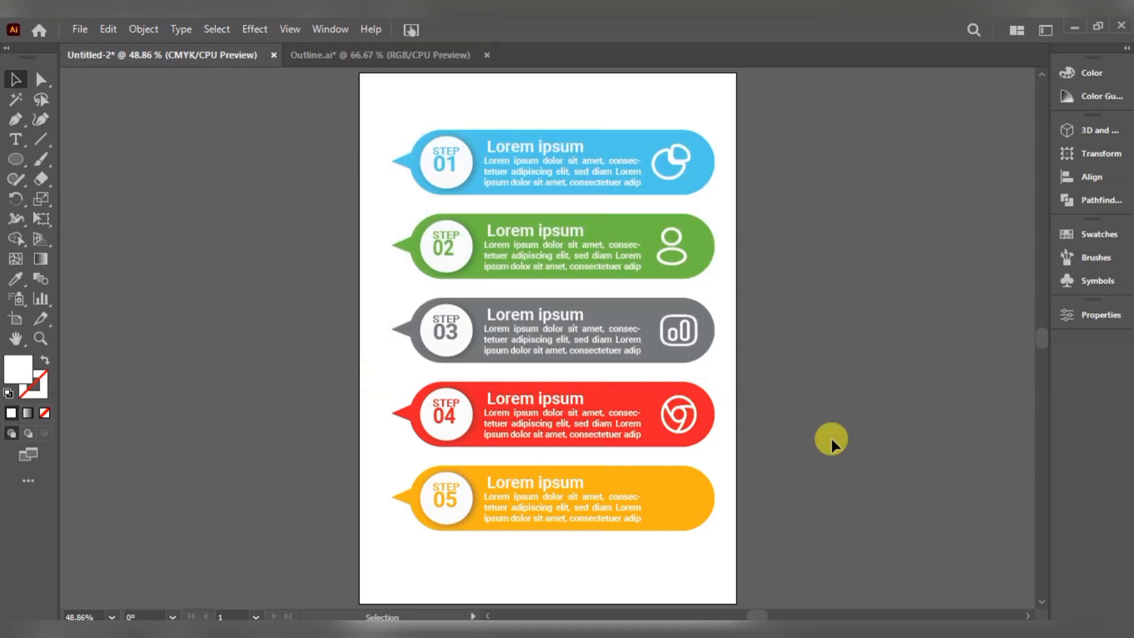
left_click(699, 412)
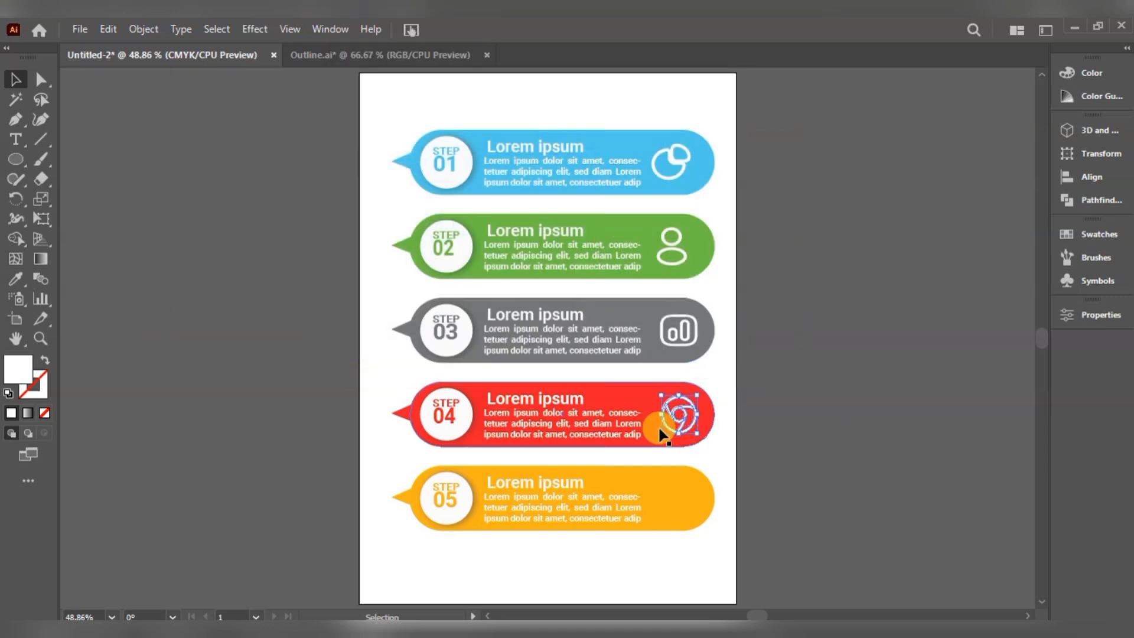
left_click(774, 426)
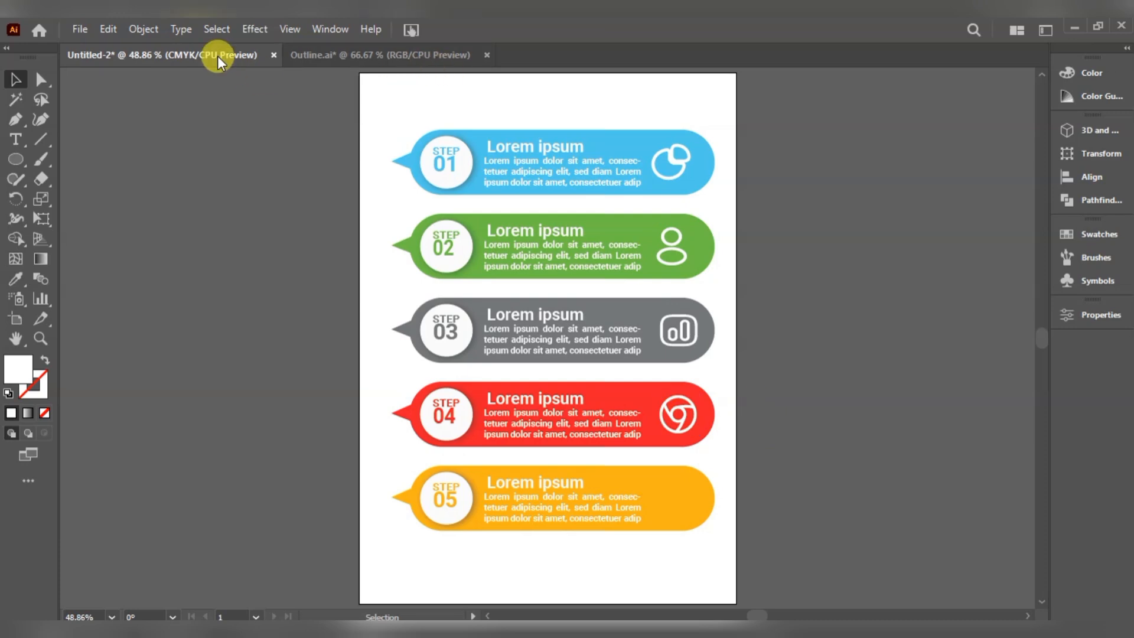
Step: Cut the tag icon from Outline.ai, paste it into Untitled-2 and place it at the right end of the orange STEP 05 bar
left_click(300, 57)
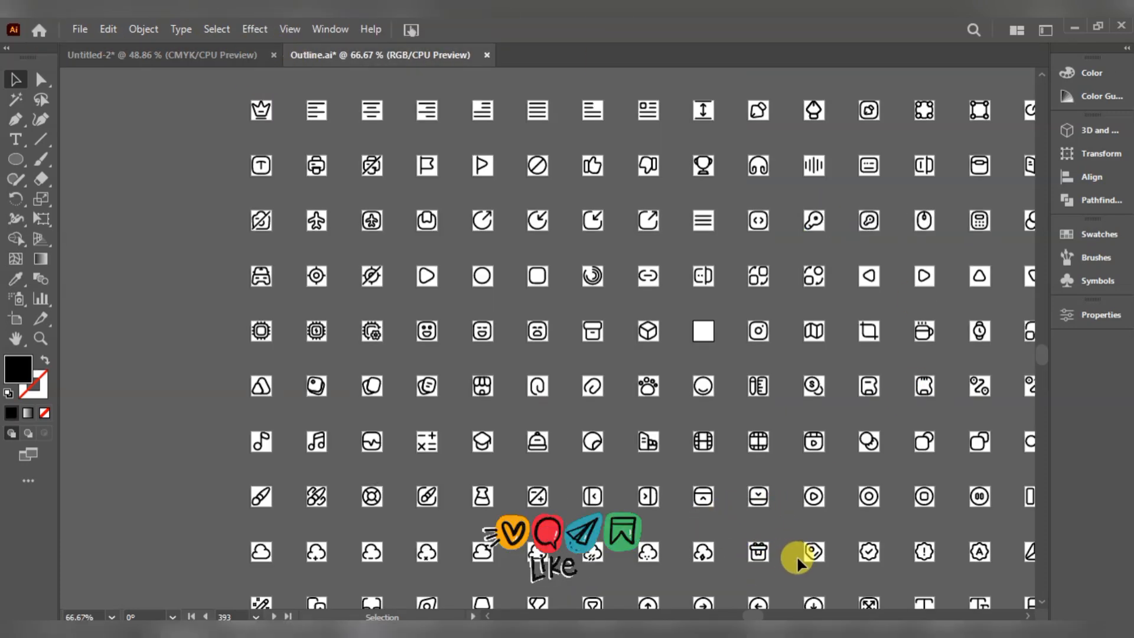
left_click(815, 554)
key("ctrl+x")
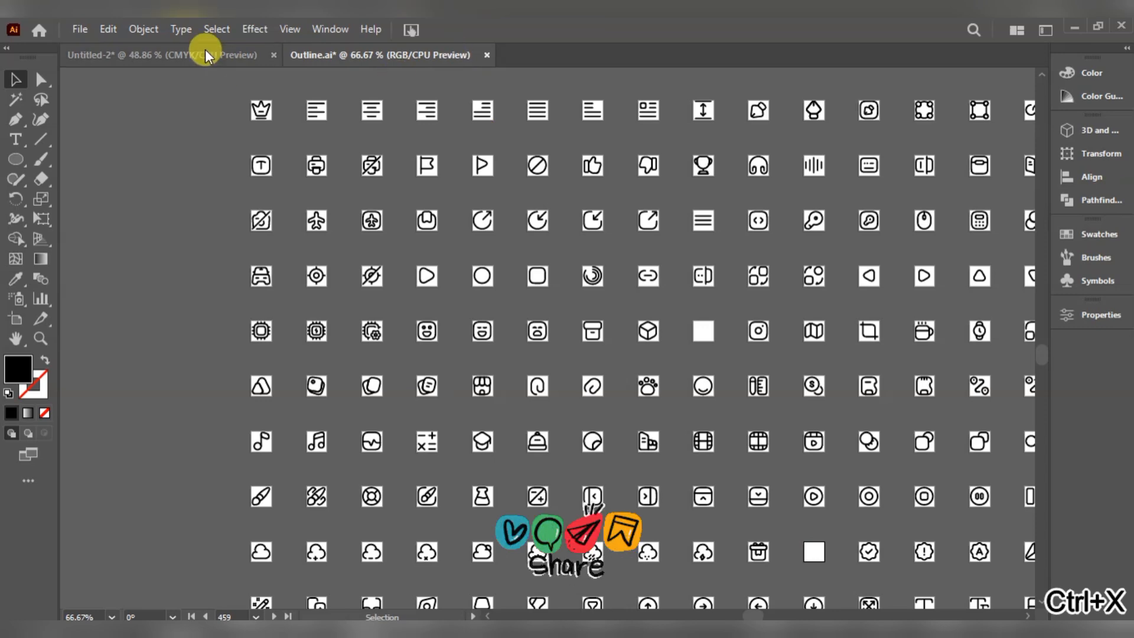
left_click(205, 52)
key("ctrl+v")
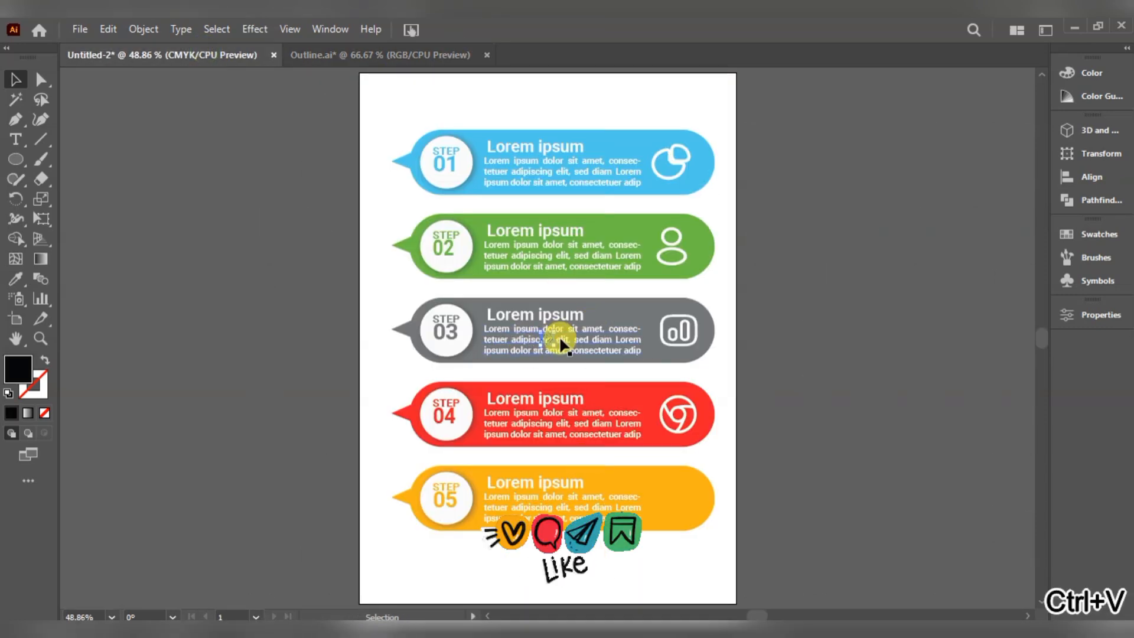
left_click_drag(563, 350, 680, 507)
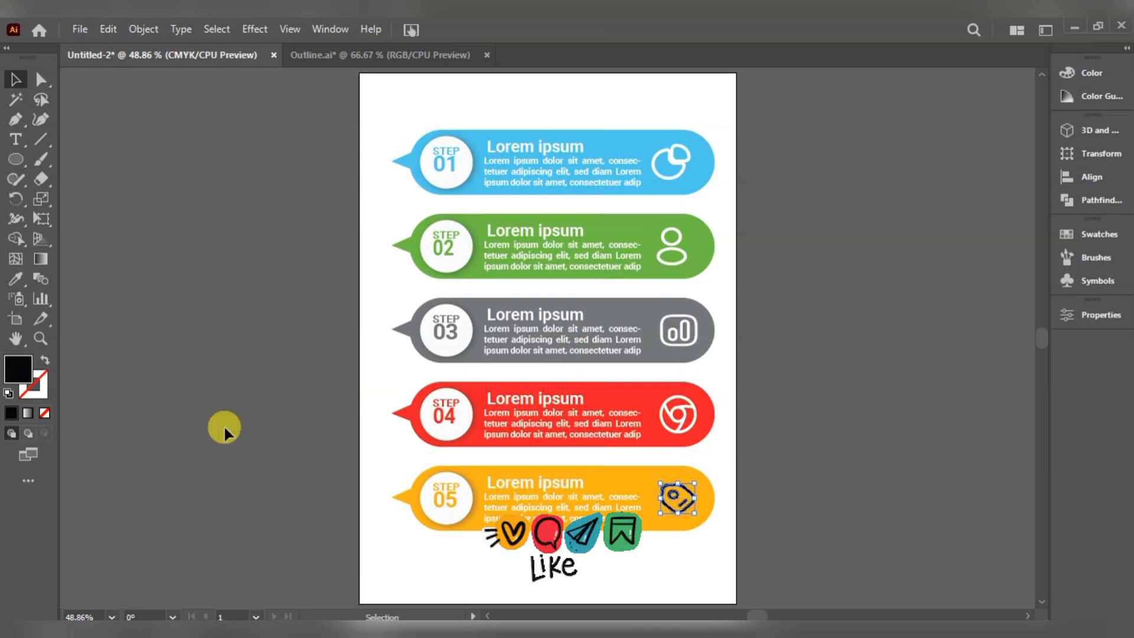
Step: Fill the tag icon on the orange STEP 05 bar with white and scale it down slightly
double_click(18, 369)
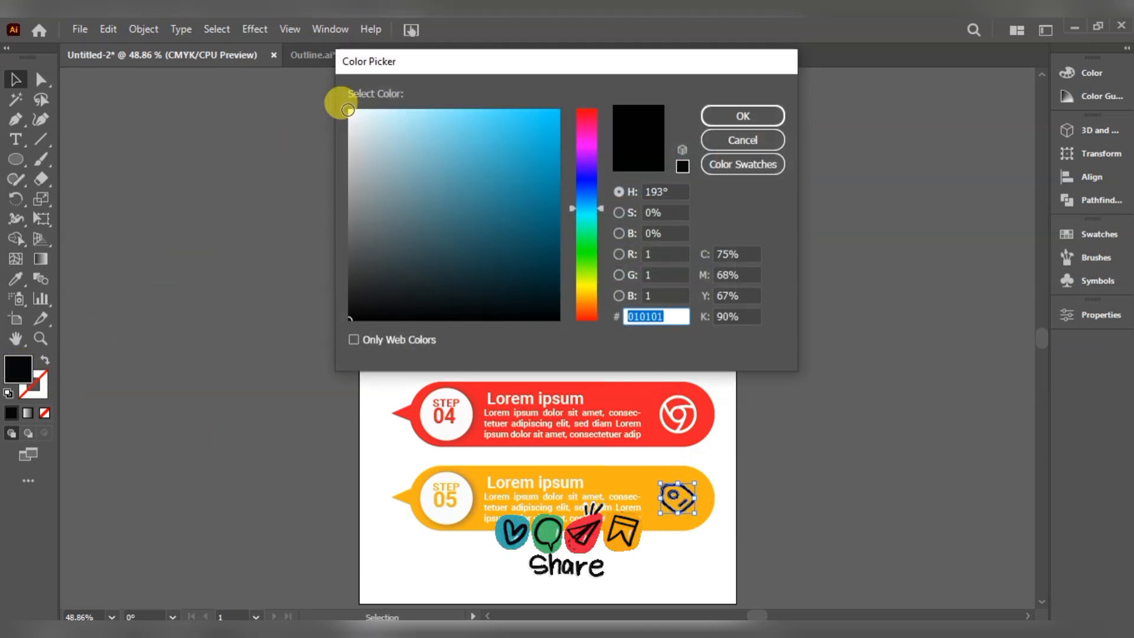
left_click(350, 112)
left_click(742, 115)
left_click(815, 405)
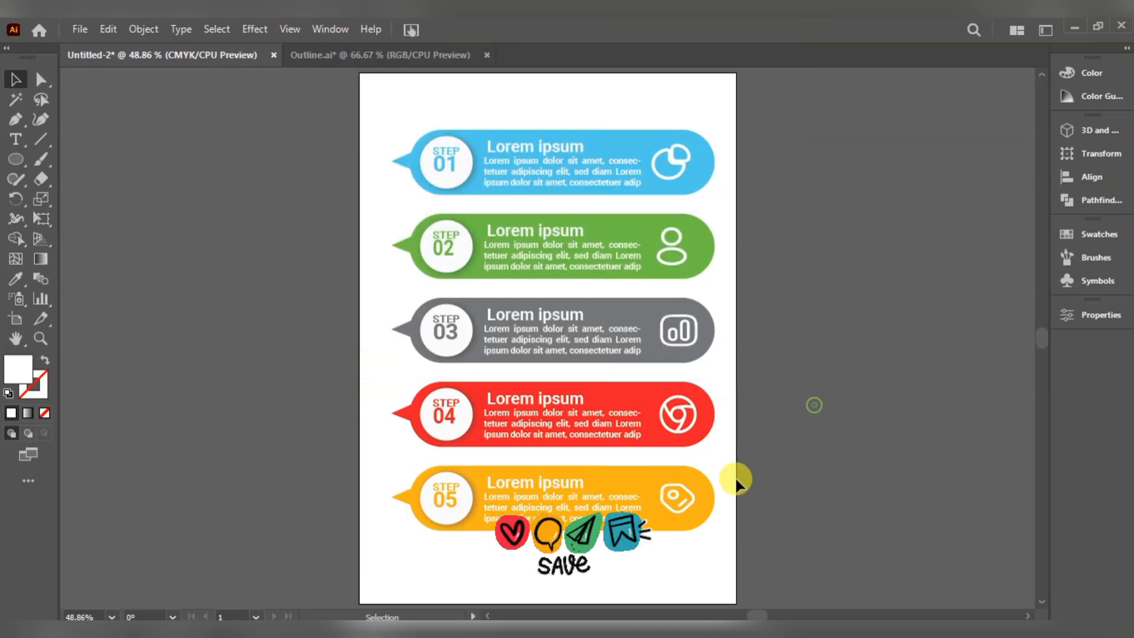
left_click(683, 507)
left_click_drag(694, 516, 691, 514)
left_click(829, 532)
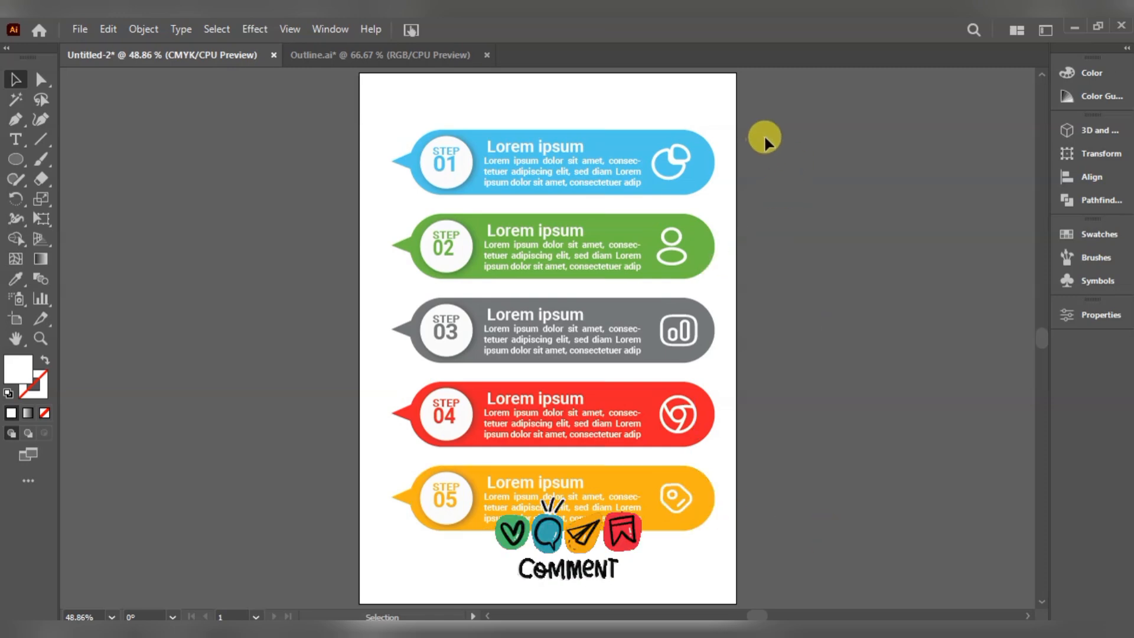
Step: Move all five labels together down and to the right on the artboard, and nudge them slightly back left
key("ctrl+a")
left_click_drag(578, 237, 596, 254)
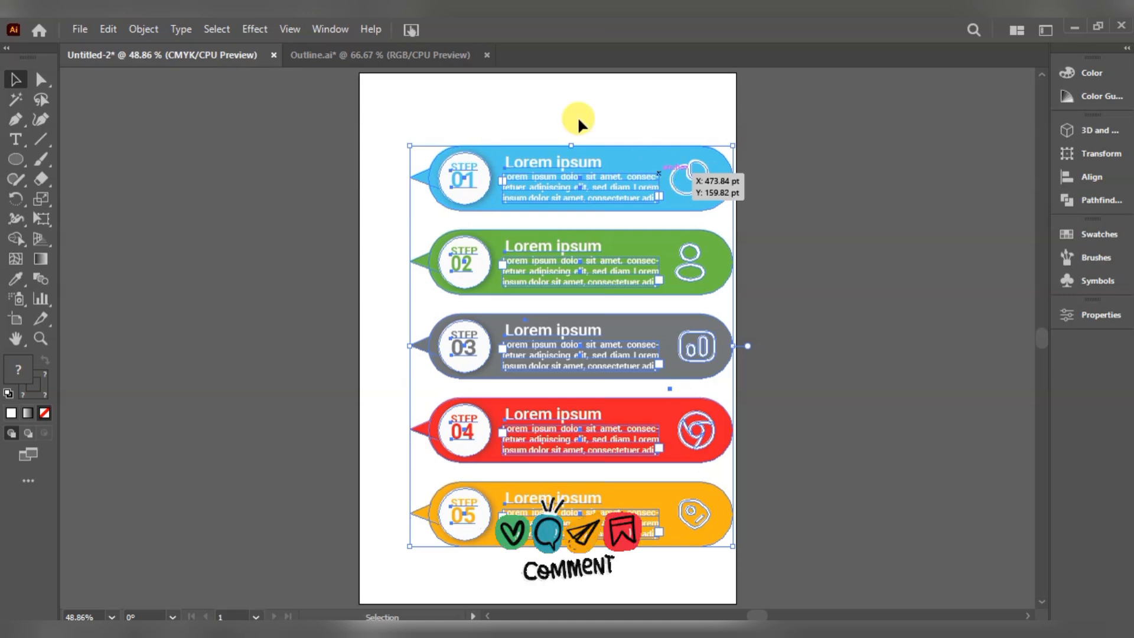
key("Left")
key("Left")
key("Left")
key("Left")
key("Left")
key("Left")
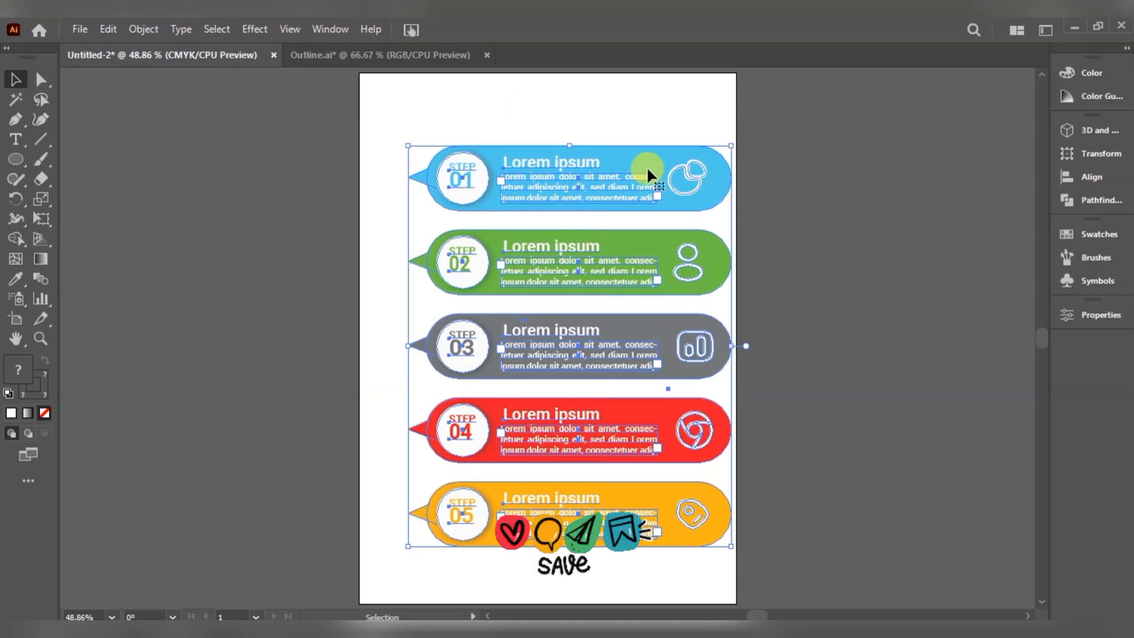
Step: Draw a vertical line about 689 pt long beside the pointed tips of the labels and give it an 8 pt stroke
left_click(38, 142)
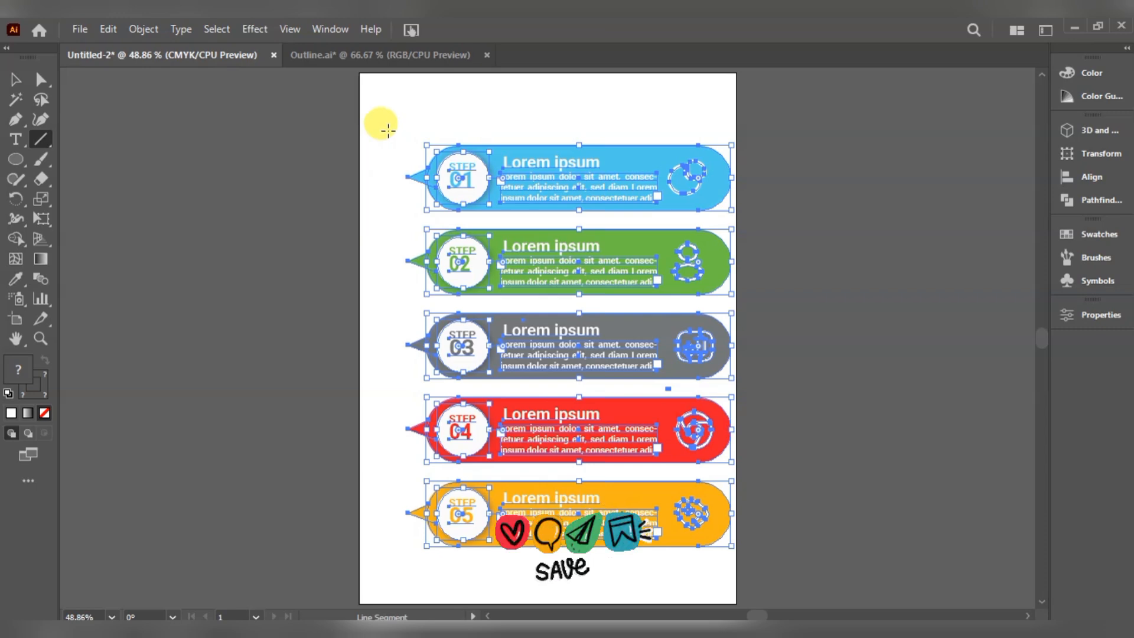
left_click_drag(388, 130, 388, 565)
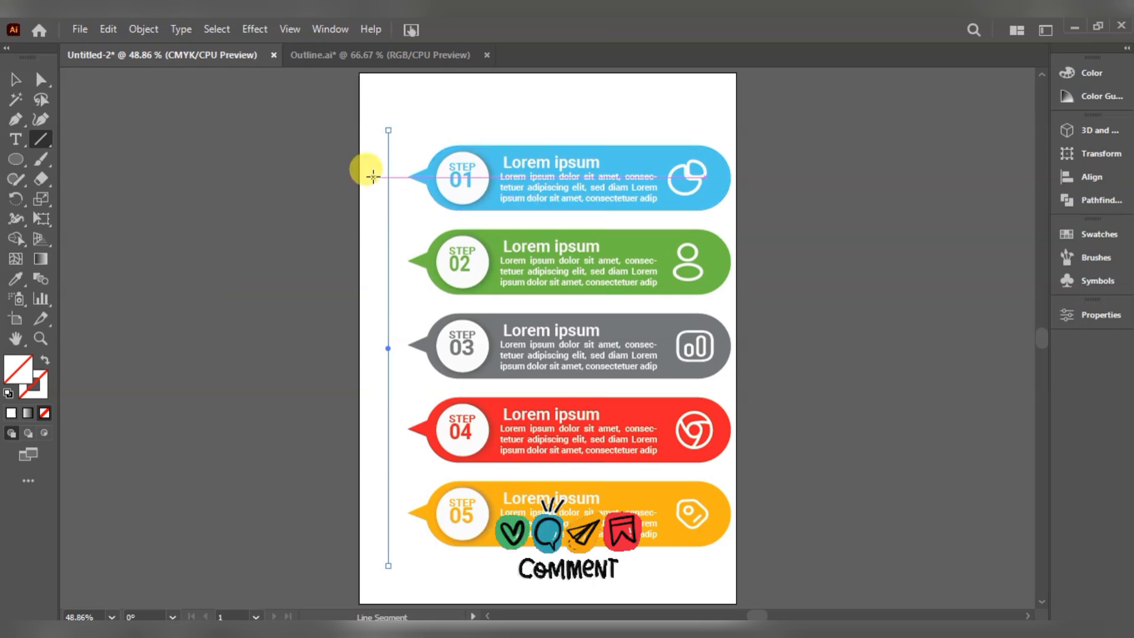
left_click(1113, 315)
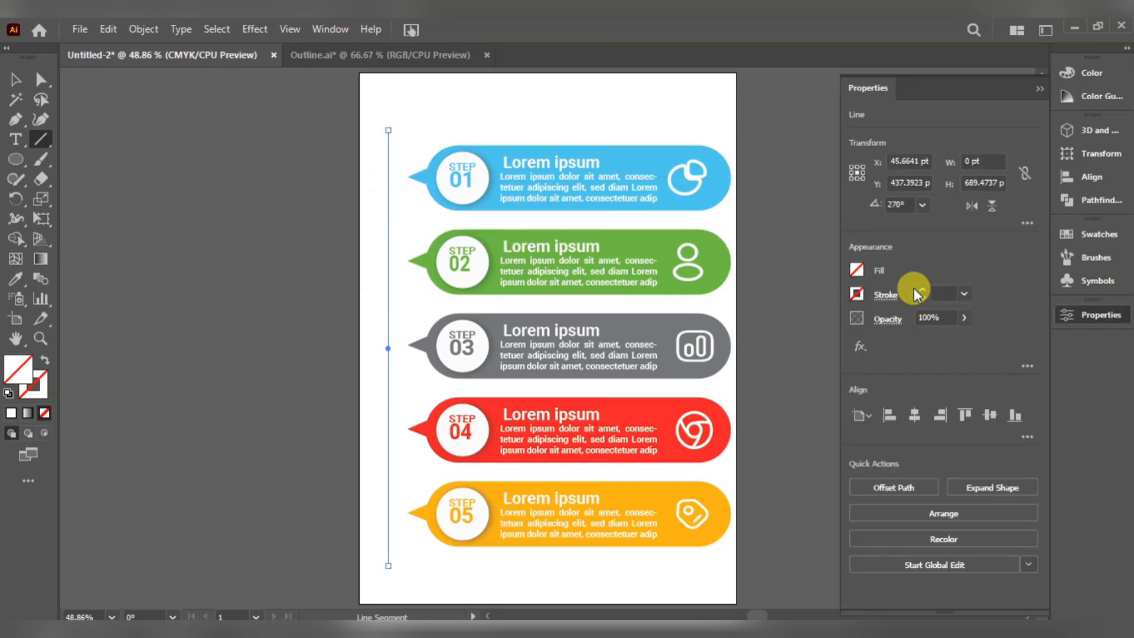
left_click(920, 290)
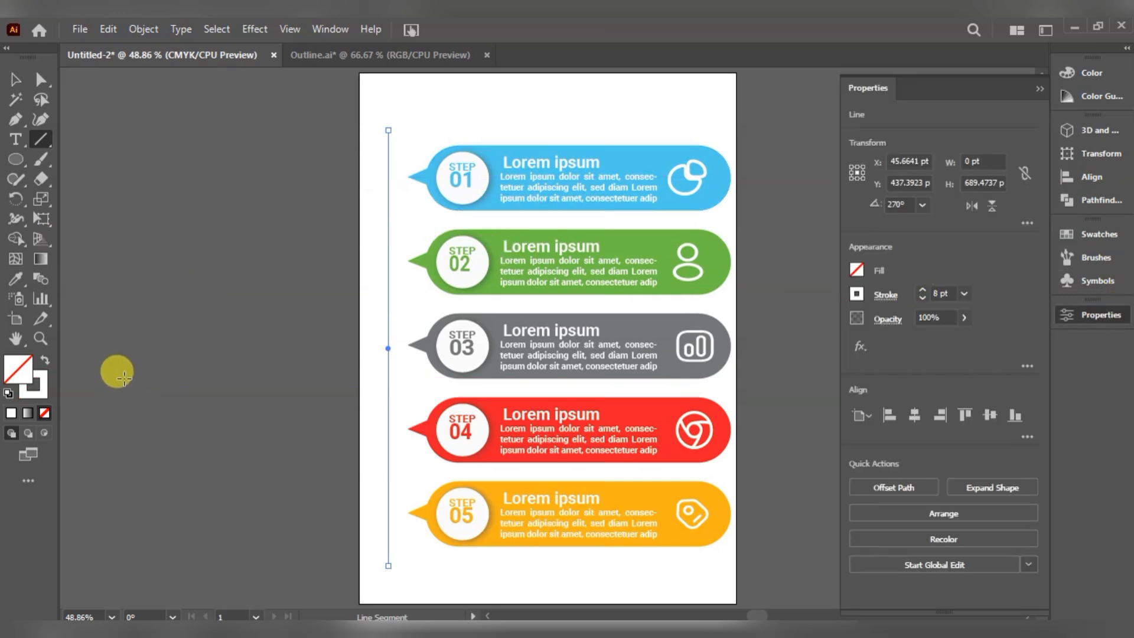
Step: Set the vertical line's stroke colour to black (000000)
left_click(26, 395)
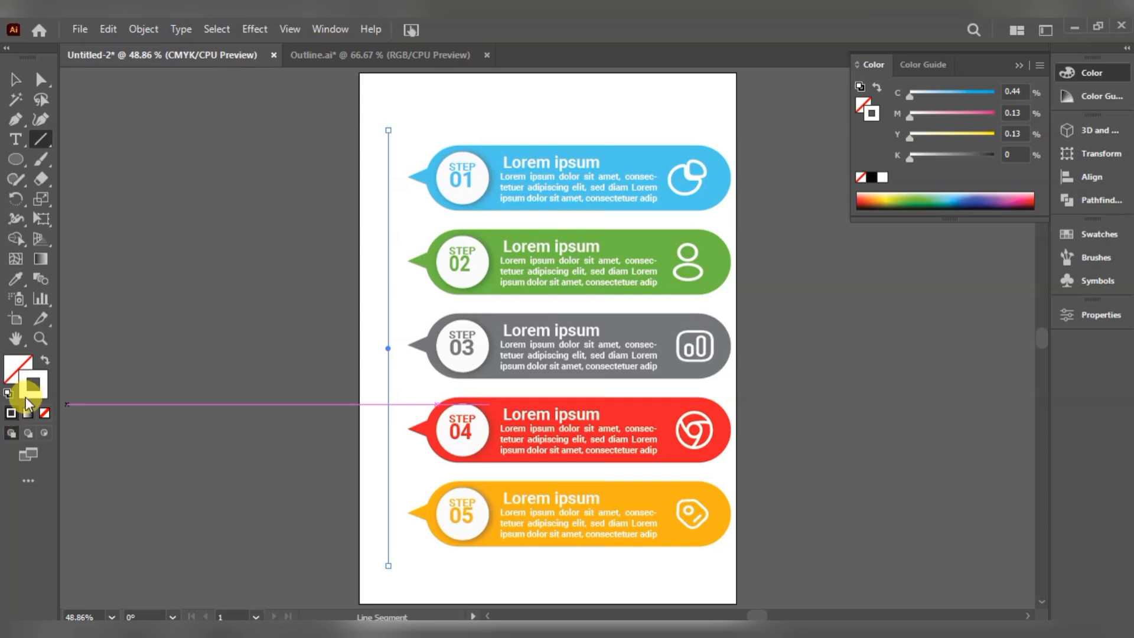
double_click(26, 396)
left_click(350, 319)
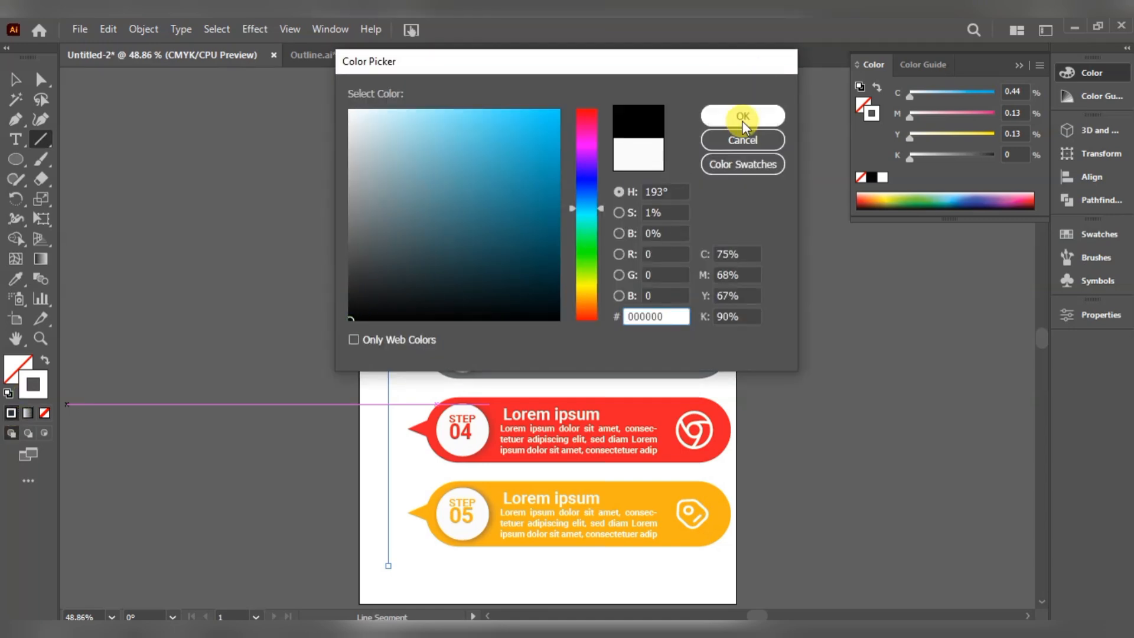
left_click(742, 118)
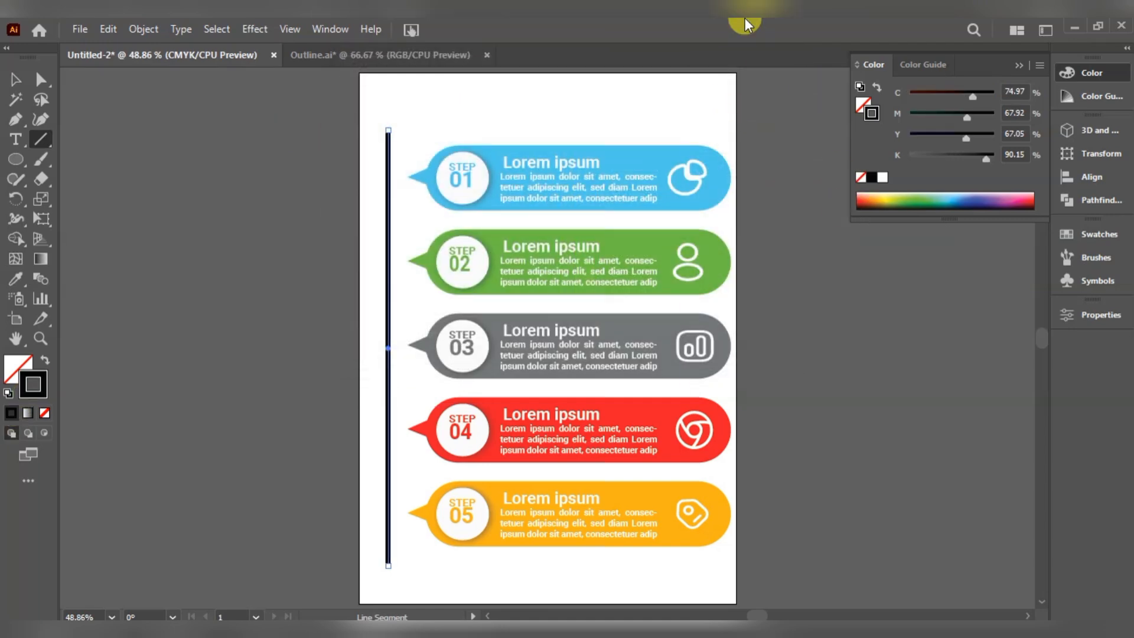
Step: Reduce the vertical line's stroke weight to 3 pt
left_click(1101, 319)
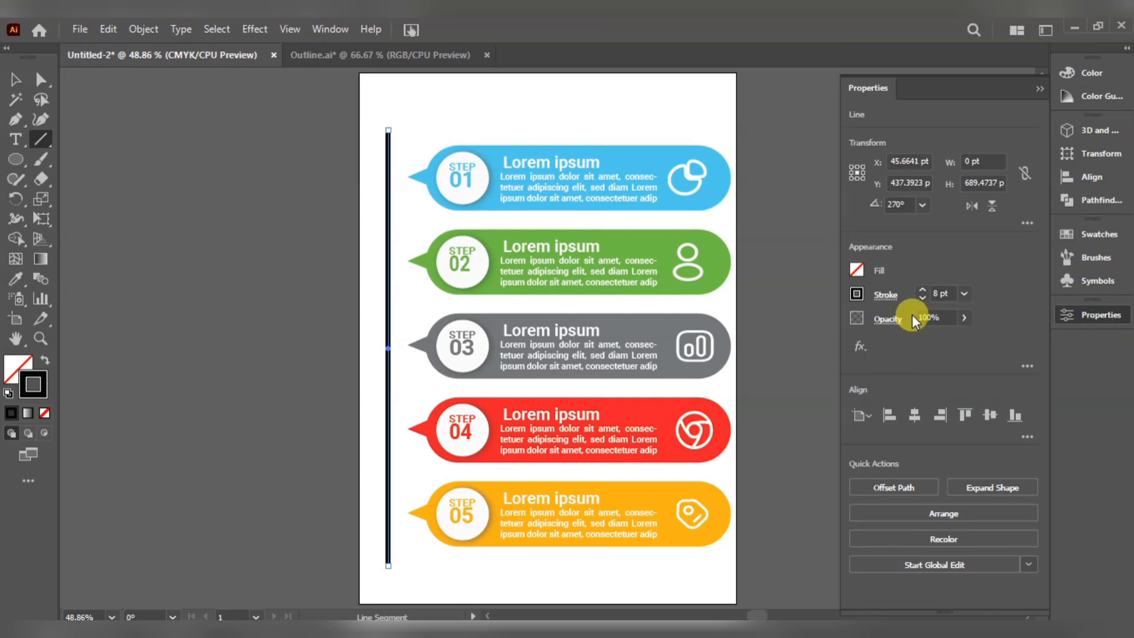
left_click(921, 299)
left_click(922, 299)
left_click(922, 299)
left_click(922, 299)
left_click(921, 299)
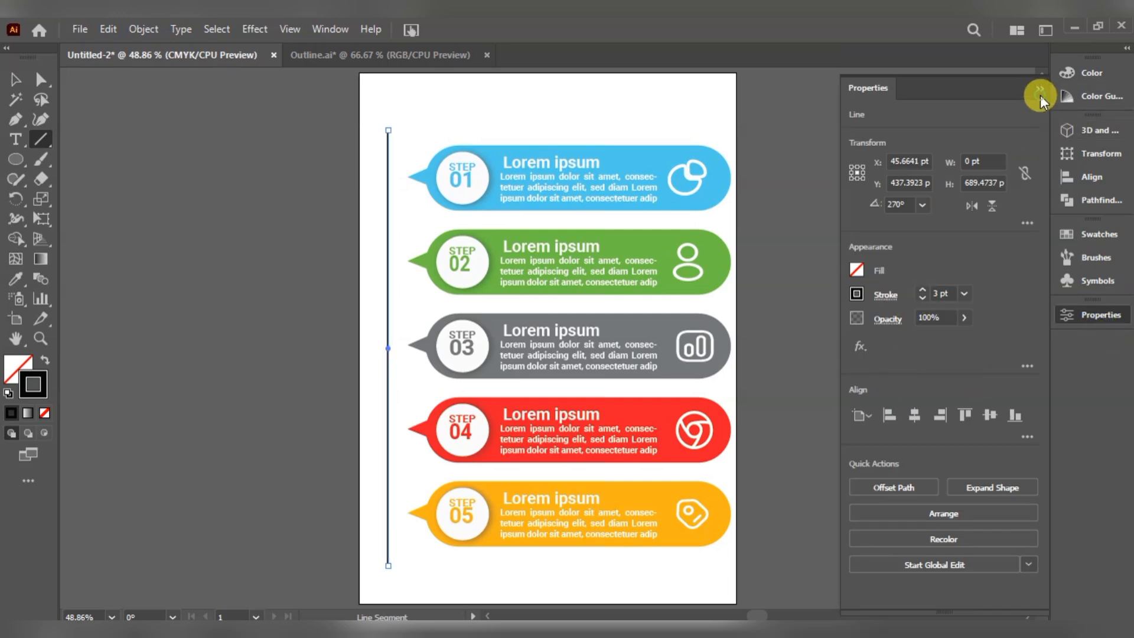
Step: Draw a circle about 29 pt in diameter in the empty area above the STEP 01 label
left_click(16, 159)
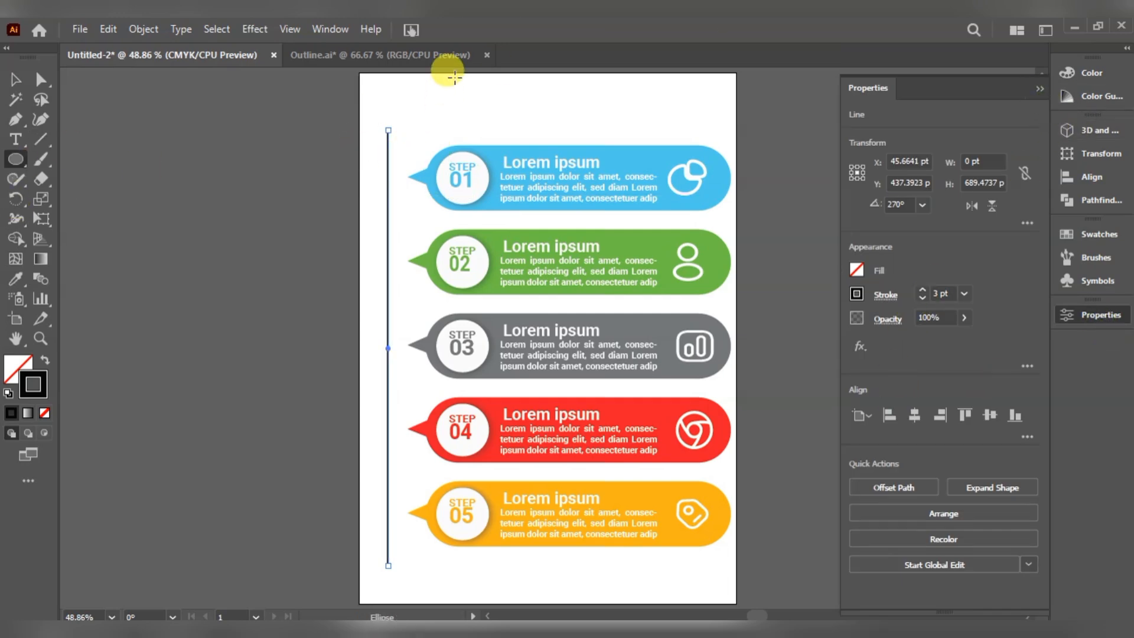
left_click(445, 105)
left_click(602, 357)
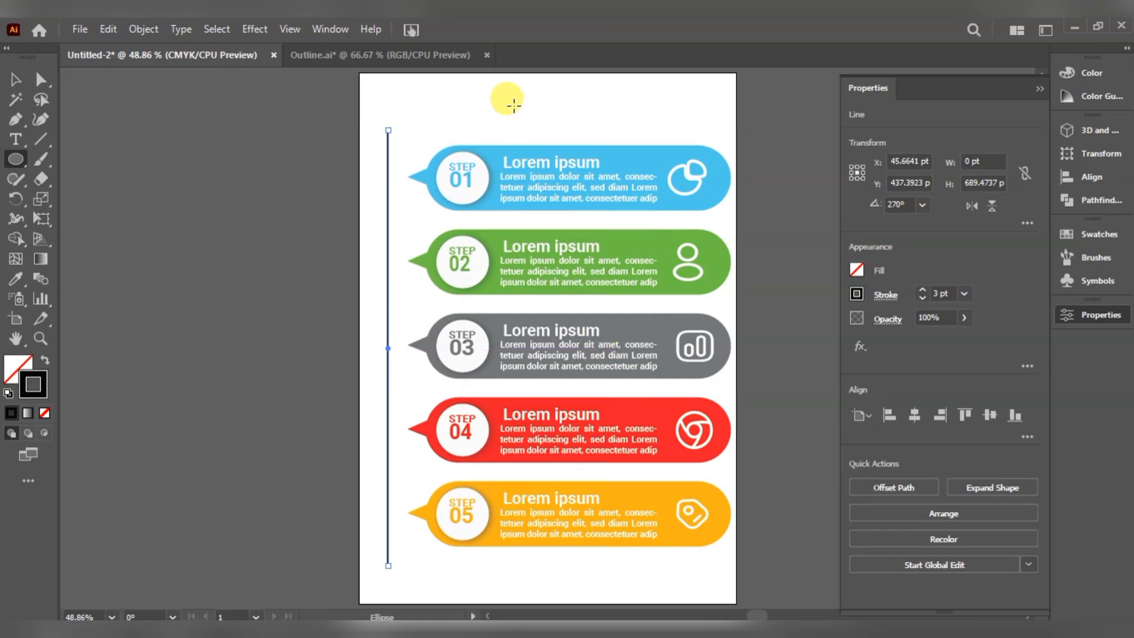
left_click_drag(514, 105, 533, 126)
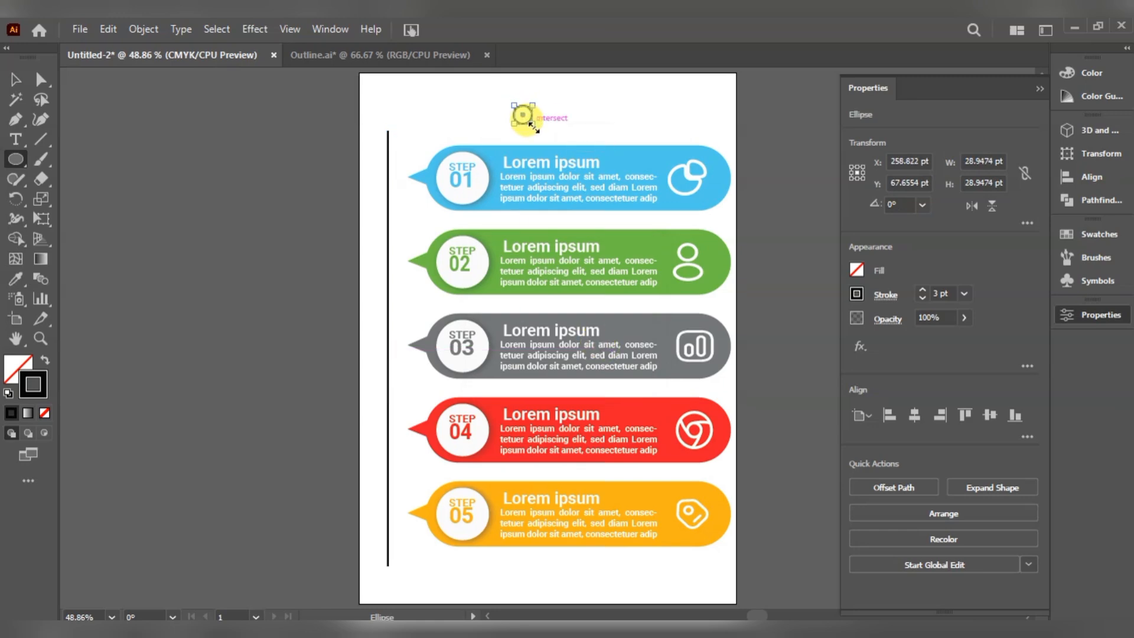
Step: Turn the small circle's stroke into a fill and sample the blue of the STEP 01 bar for it
left_click(44, 356)
double_click(16, 277)
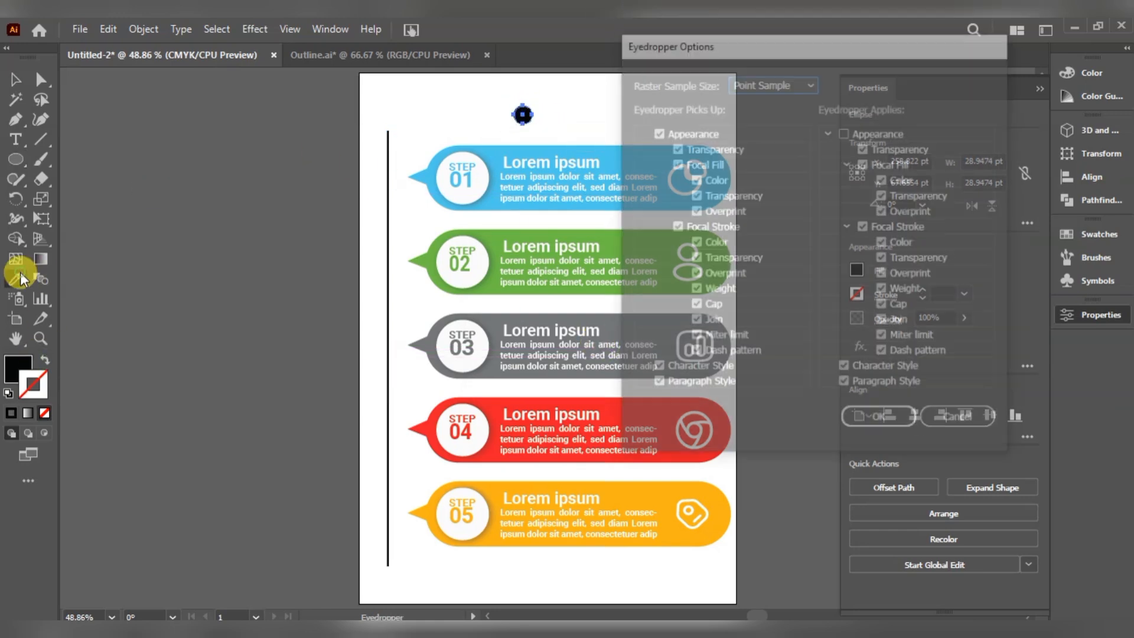
left_click(990, 426)
left_click(654, 165)
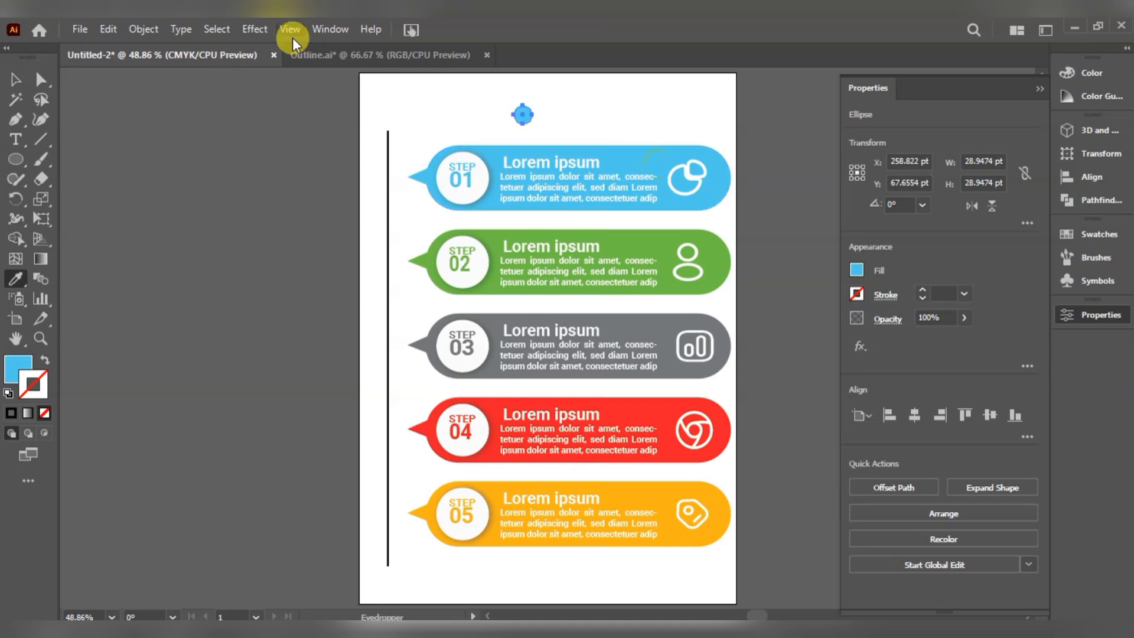
left_click(21, 85)
left_click(528, 123)
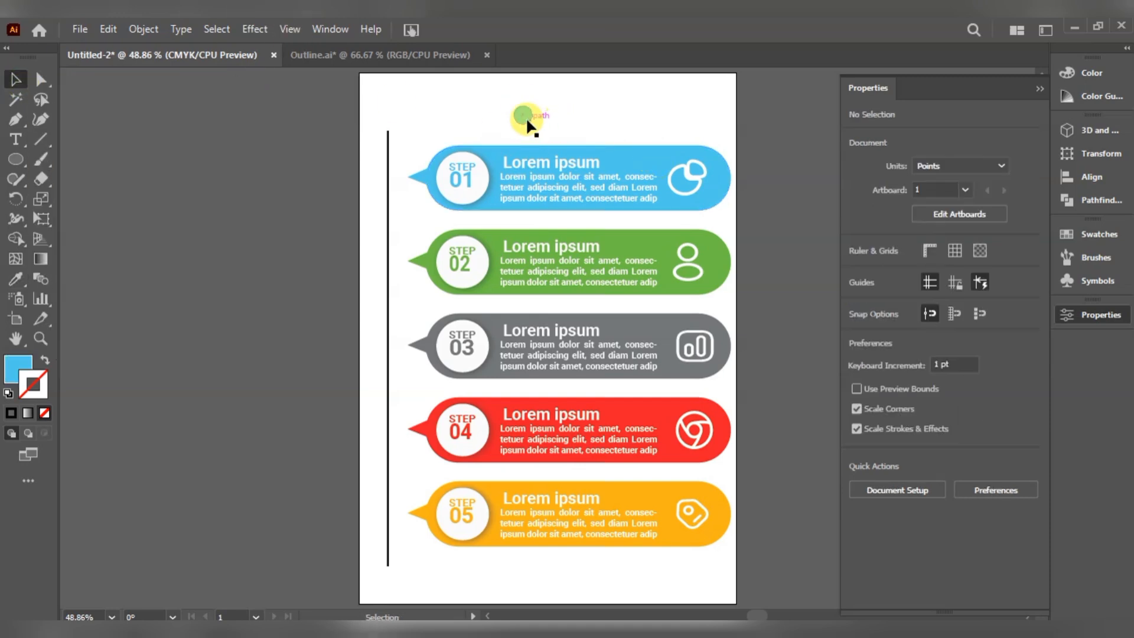
Step: Paste a copy of the blue dot in place, enlarge it to about 43 pt and make it an unfilled ring with a 3 pt blue stroke
left_click(525, 117)
key("ctrl+c")
key("ctrl+shift+v")
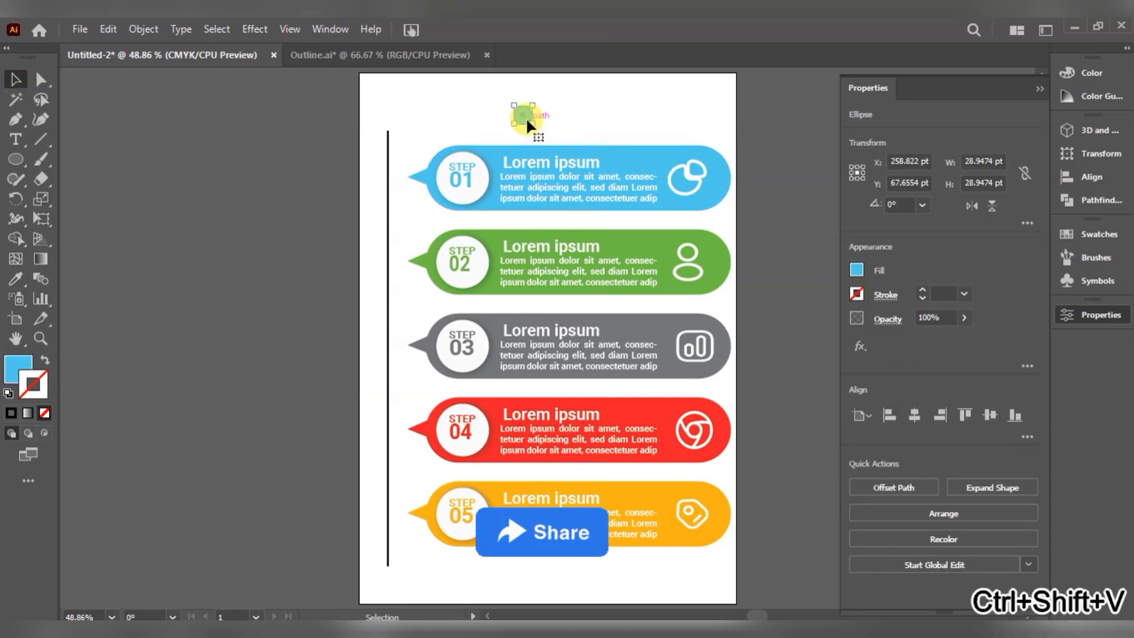
left_click_drag(535, 125, 538, 127)
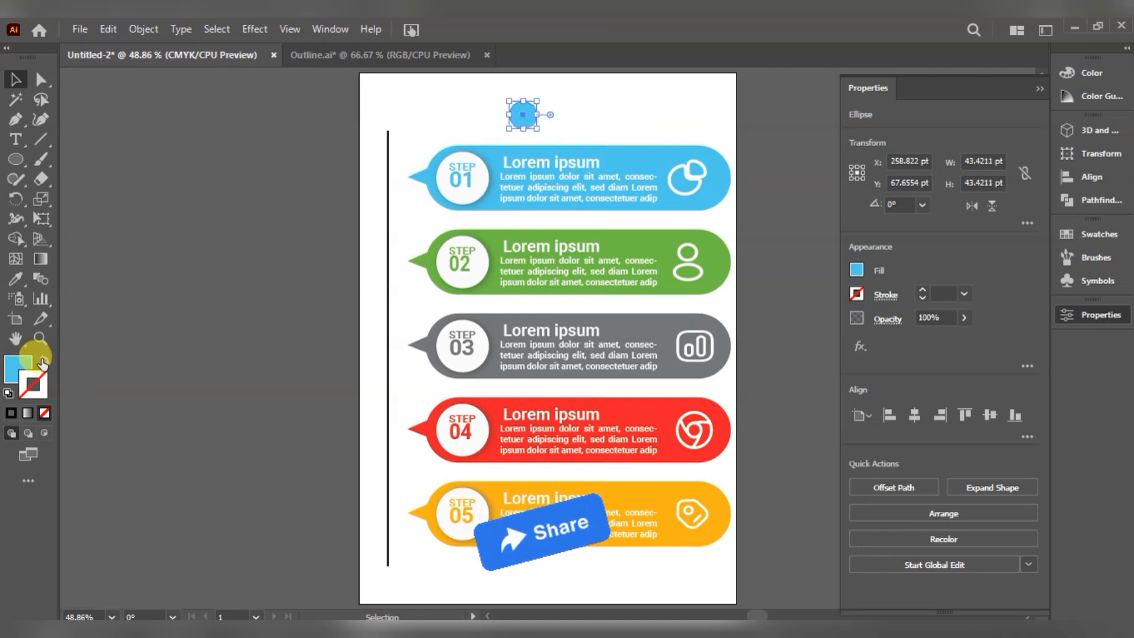
left_click(47, 358)
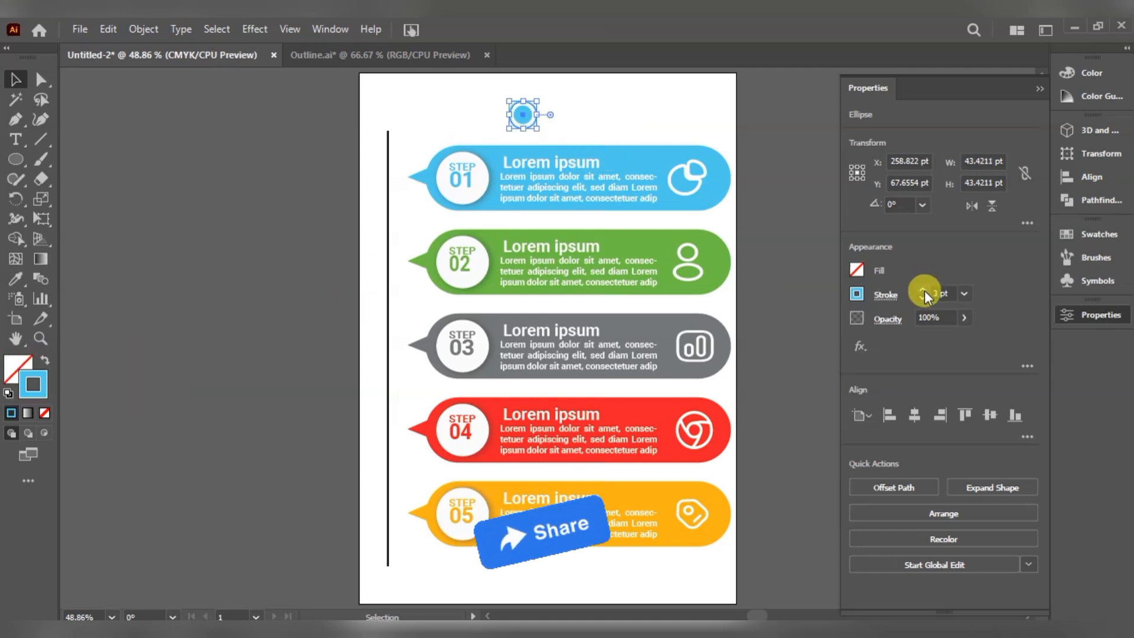
left_click(577, 84)
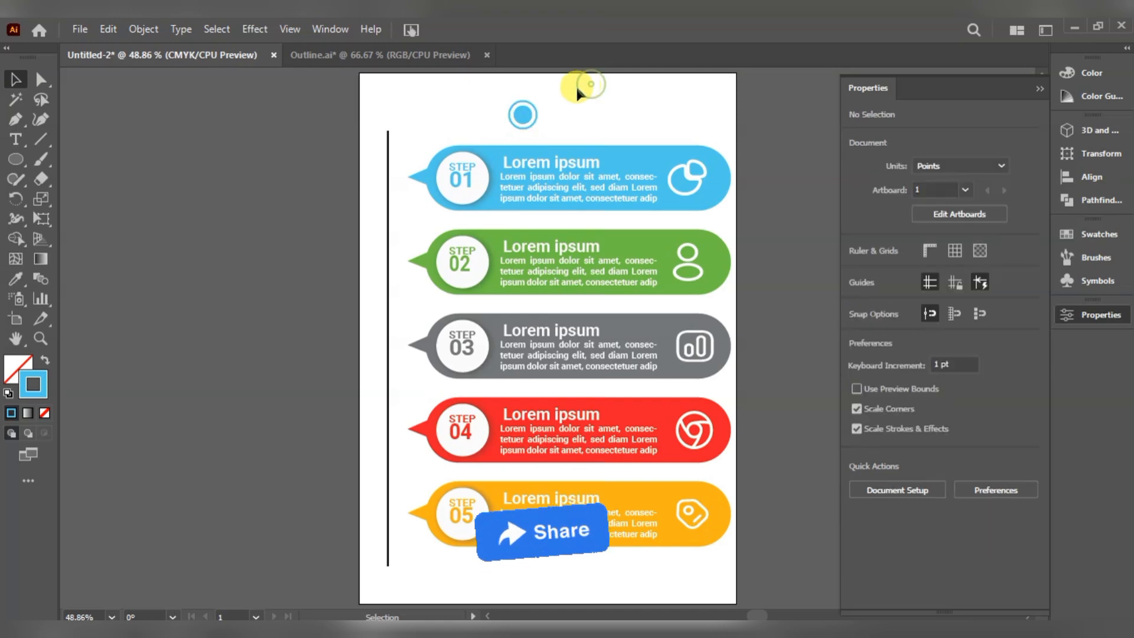
Step: Group the blue dot with its ring and place a copy on the vertical line beside each of the five labels
left_click_drag(539, 94, 384, 514)
key("ctrl+g")
left_click(463, 599)
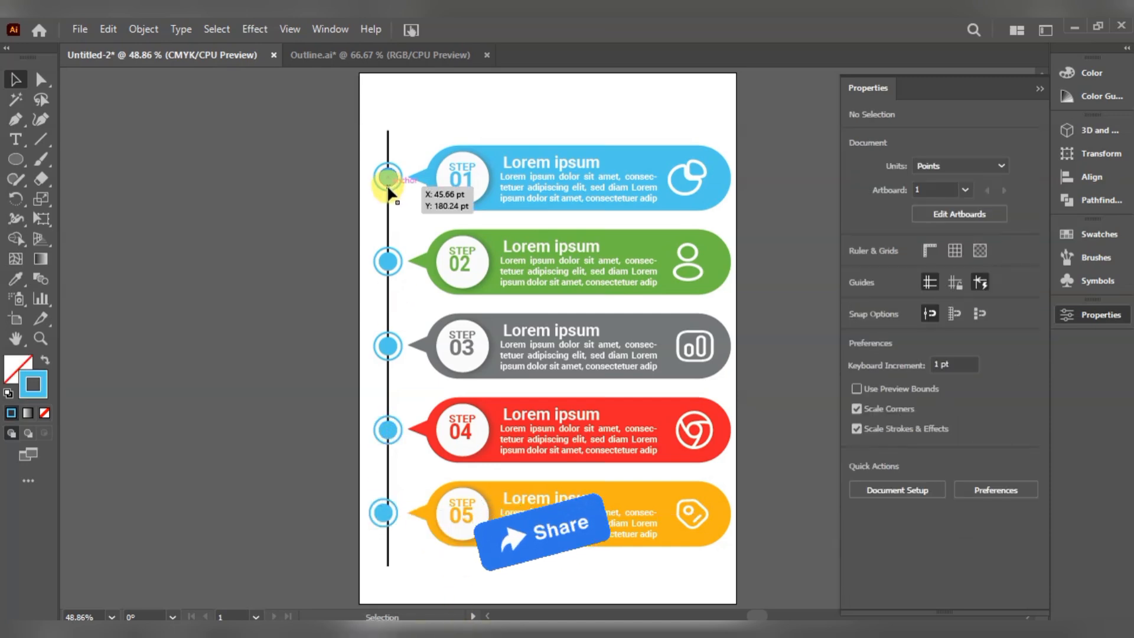
Step: Recolour the inner dot of the STEP 02 marker with the green sampled from the STEP 02 bar
double_click(389, 258)
left_click(387, 261)
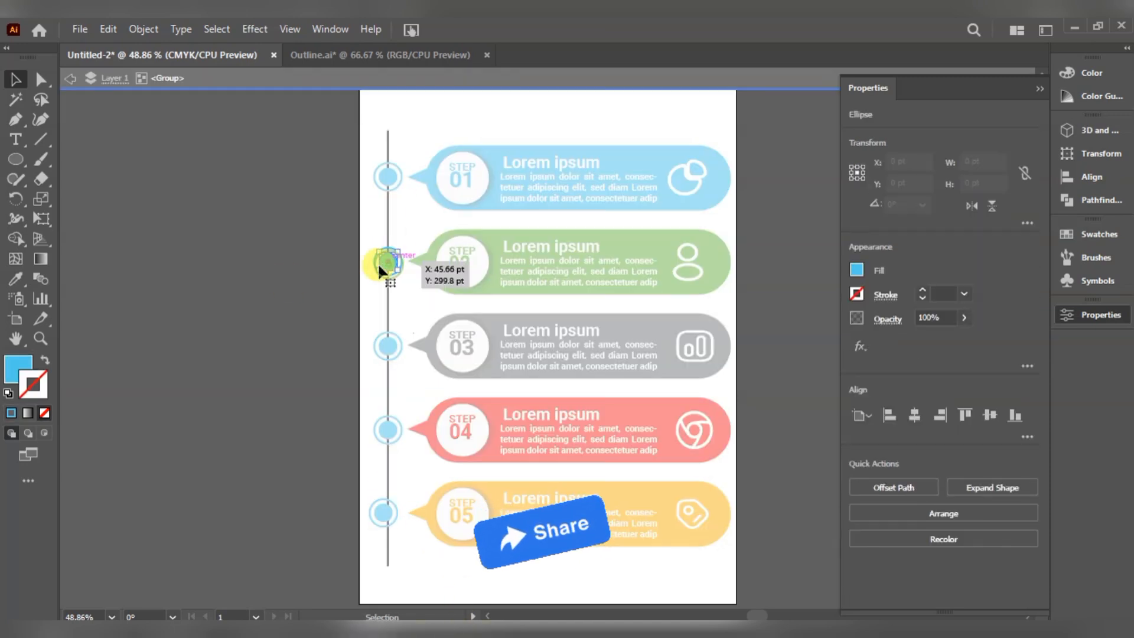
left_click(16, 278)
left_click(614, 239)
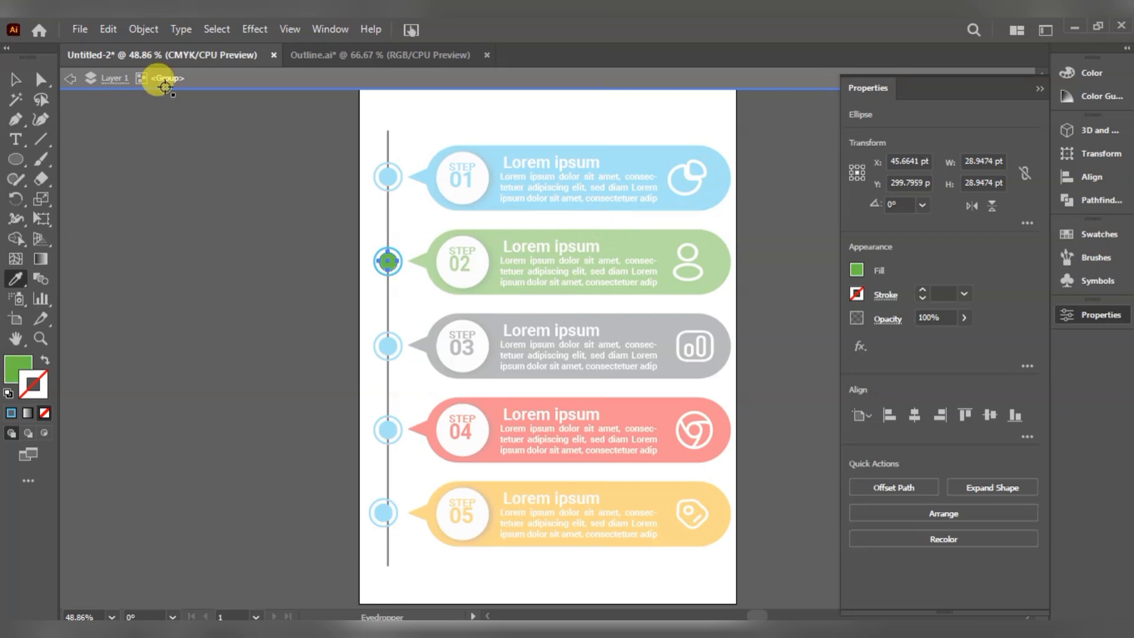
left_click(15, 79)
left_click(423, 210)
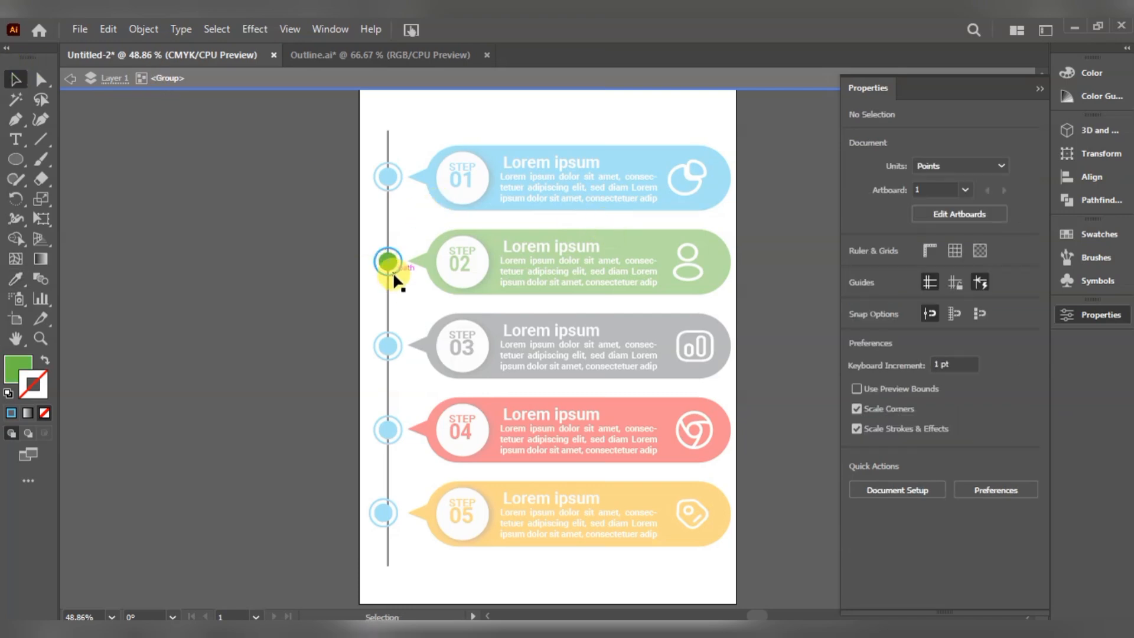
Step: Recolour the outer ring of the STEP 02 marker with a stroke in the bar's green and leave the group's isolation
left_click(392, 271)
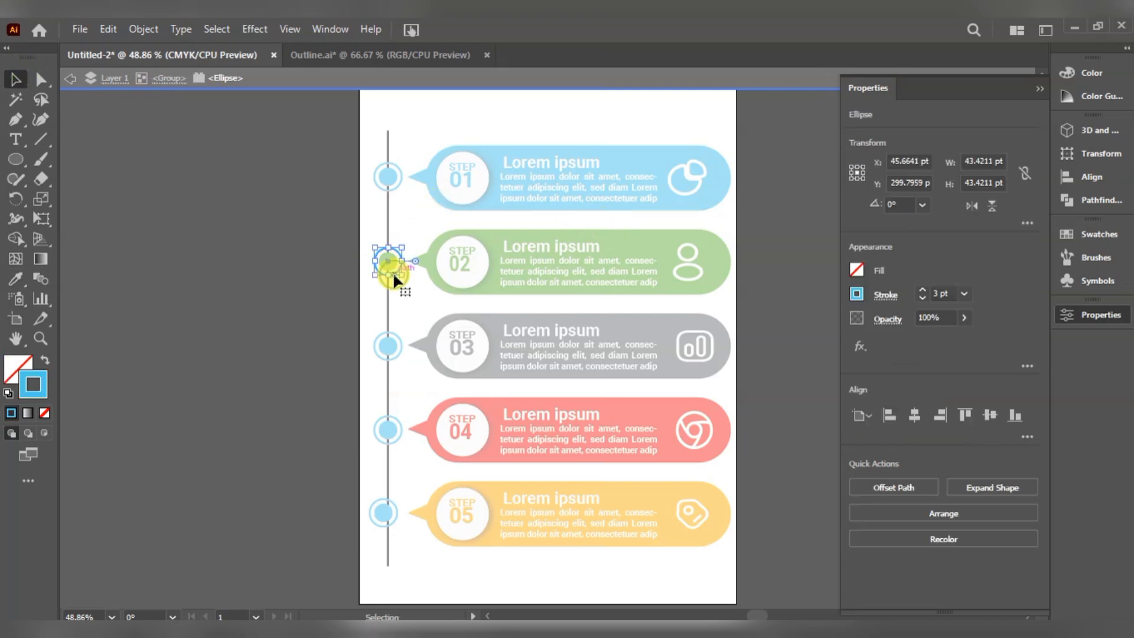
left_click(15, 278)
left_click(499, 236)
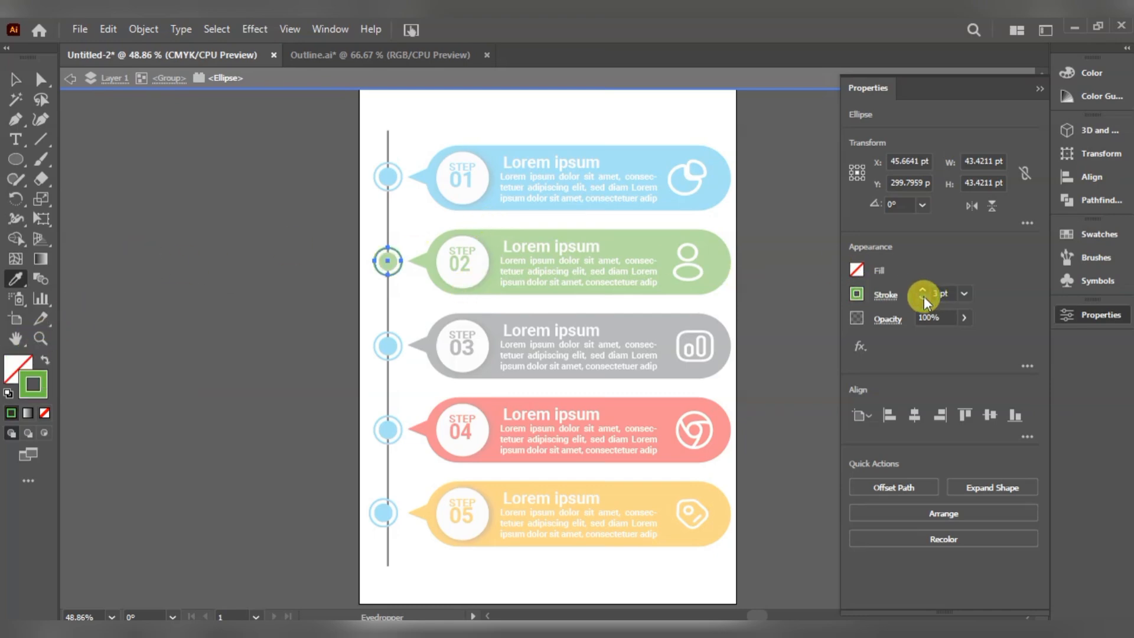
left_click(15, 79)
double_click(459, 119)
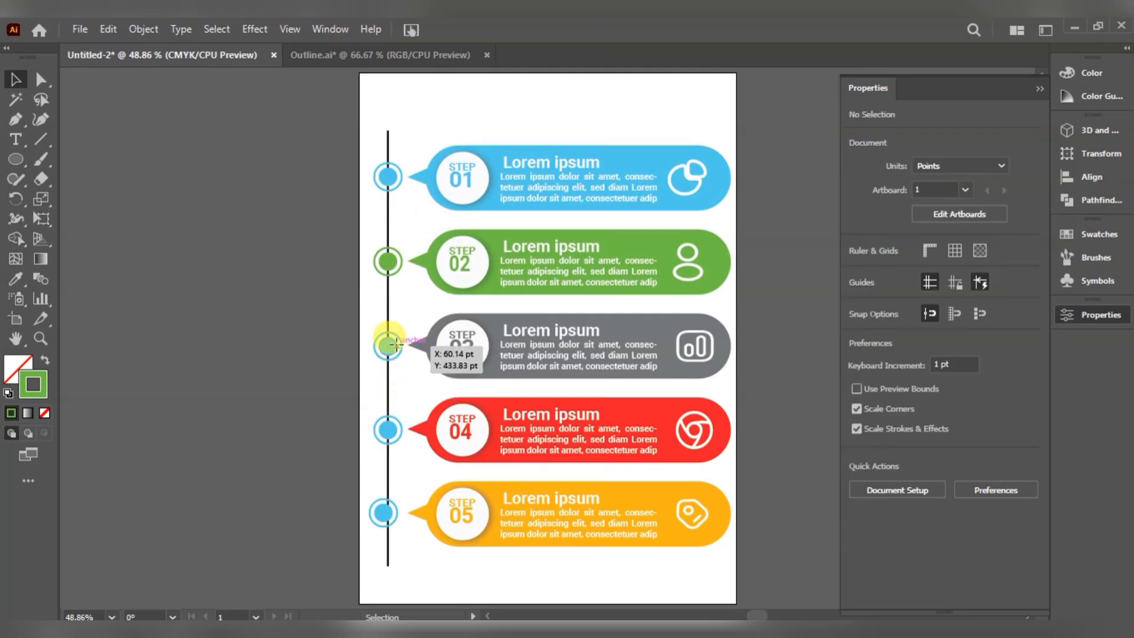
Step: Recolour the inner dot of the STEP 03 marker with the grey of the STEP 03 bar and leave the group's isolation
double_click(389, 349)
left_click(388, 349)
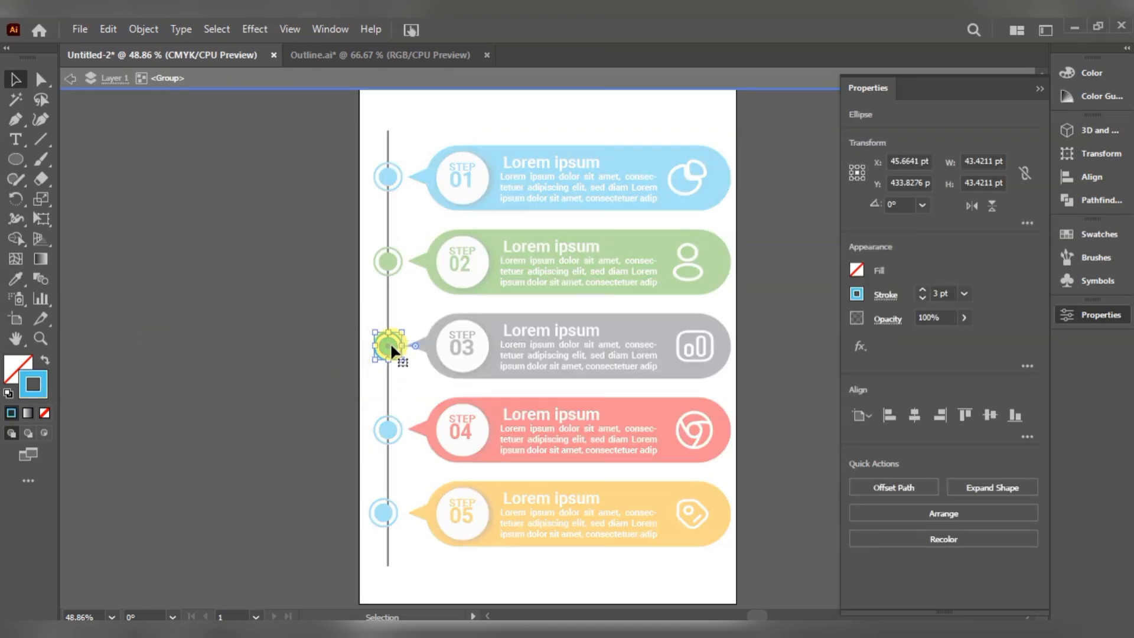
left_click(390, 348)
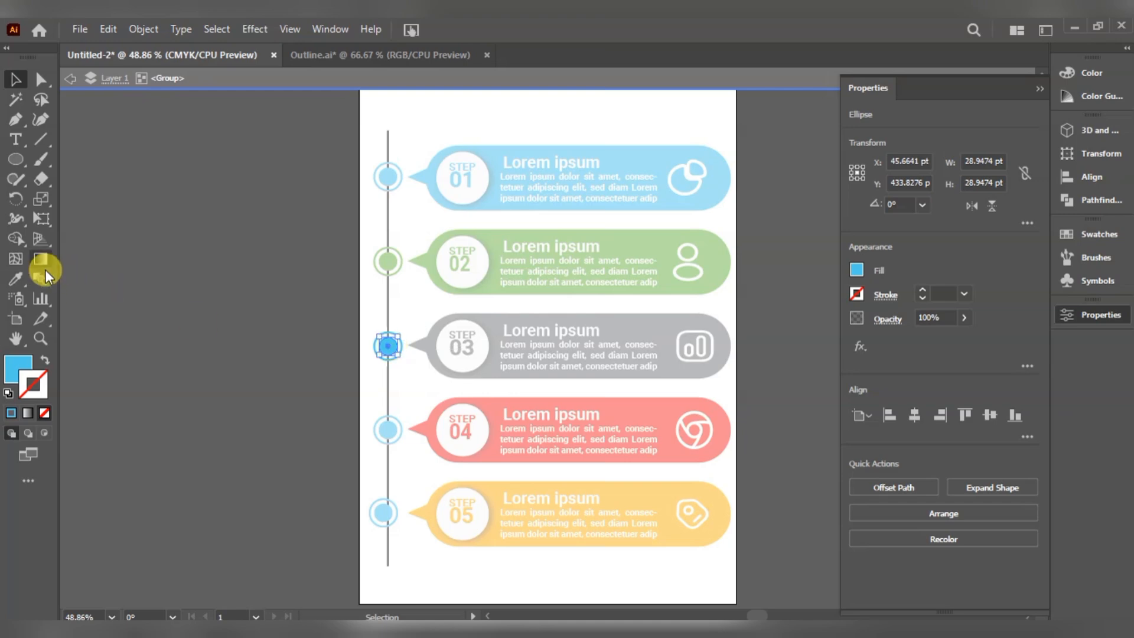
left_click(14, 279)
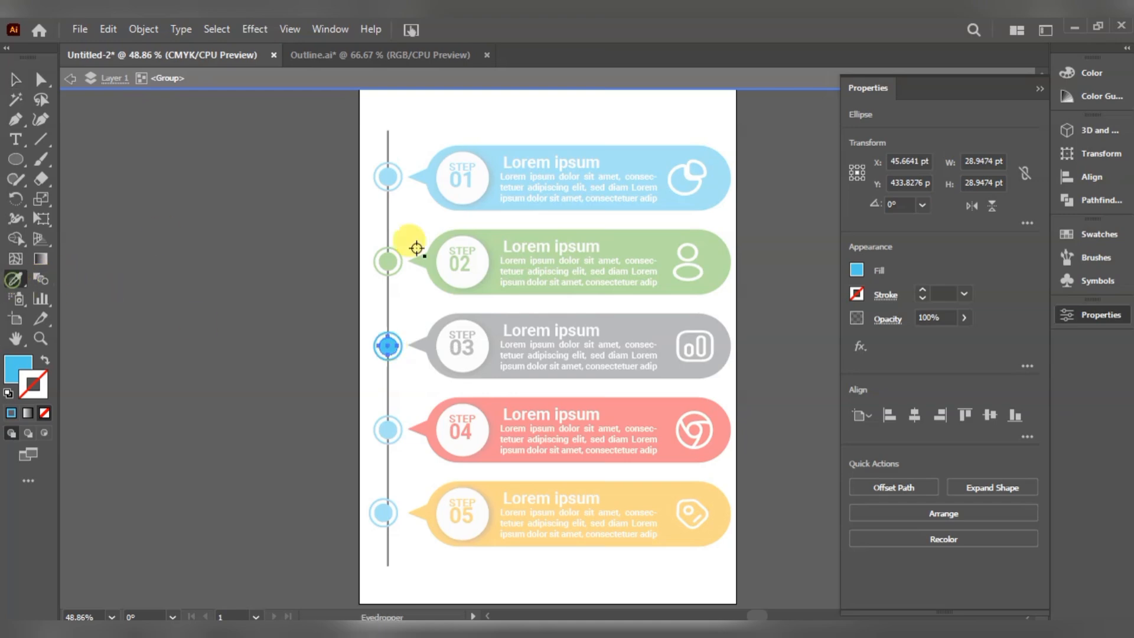
left_click(15, 79)
left_click(404, 315)
double_click(392, 356)
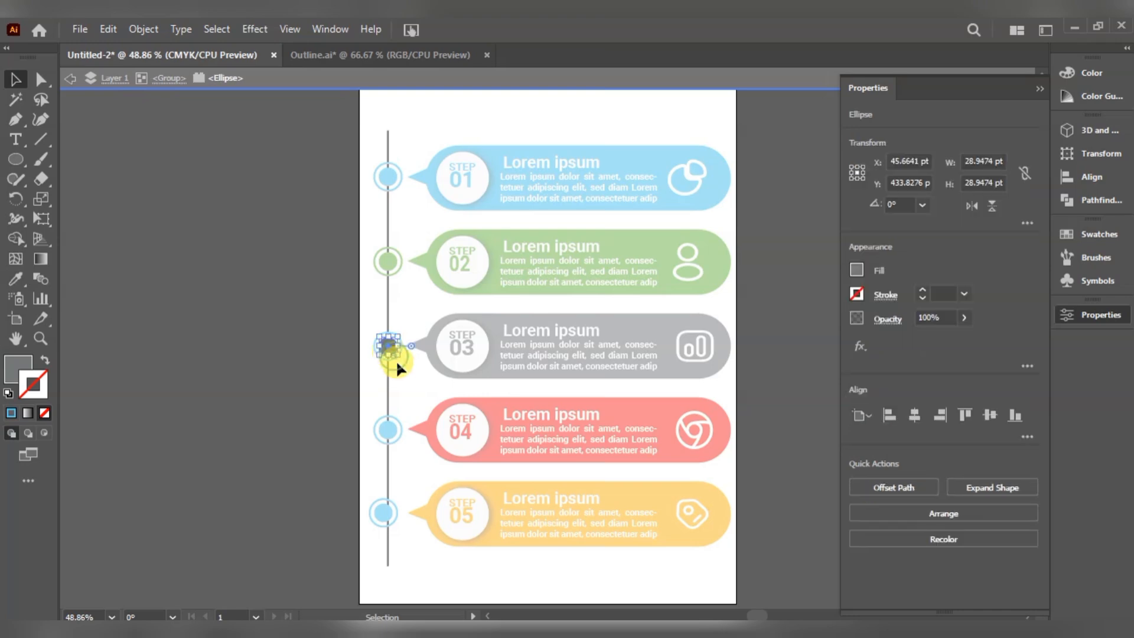
double_click(398, 364)
key("Escape")
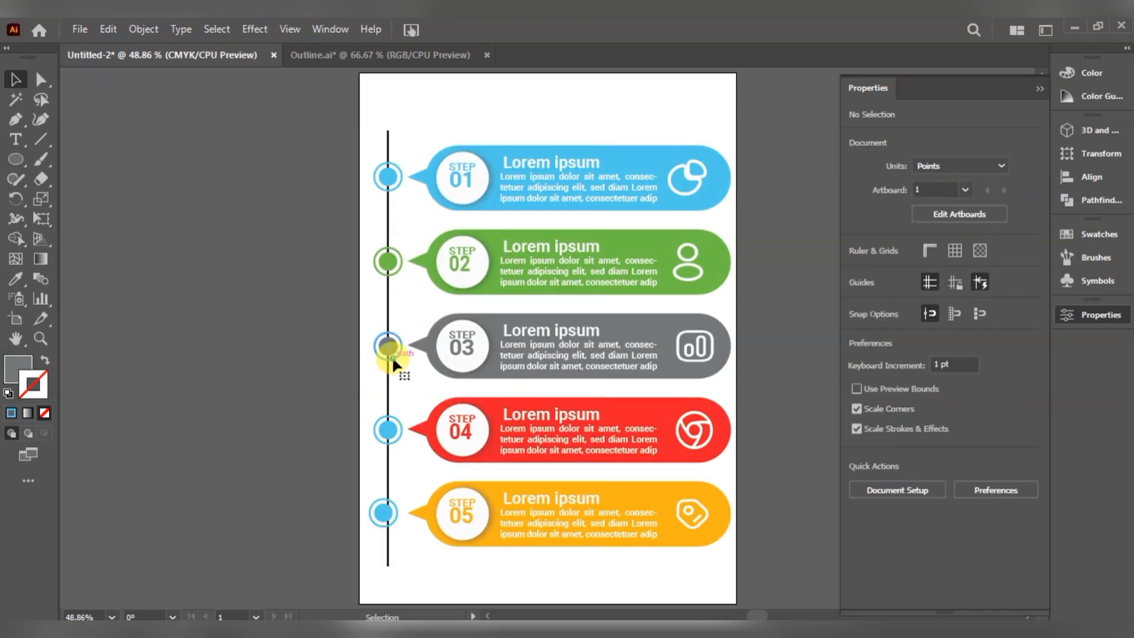
Step: Give the outer ring of the STEP 03 marker an unfilled 3 pt stroke in the STEP 03 bar's grey
left_click(392, 356)
left_click(16, 278)
left_click(663, 325)
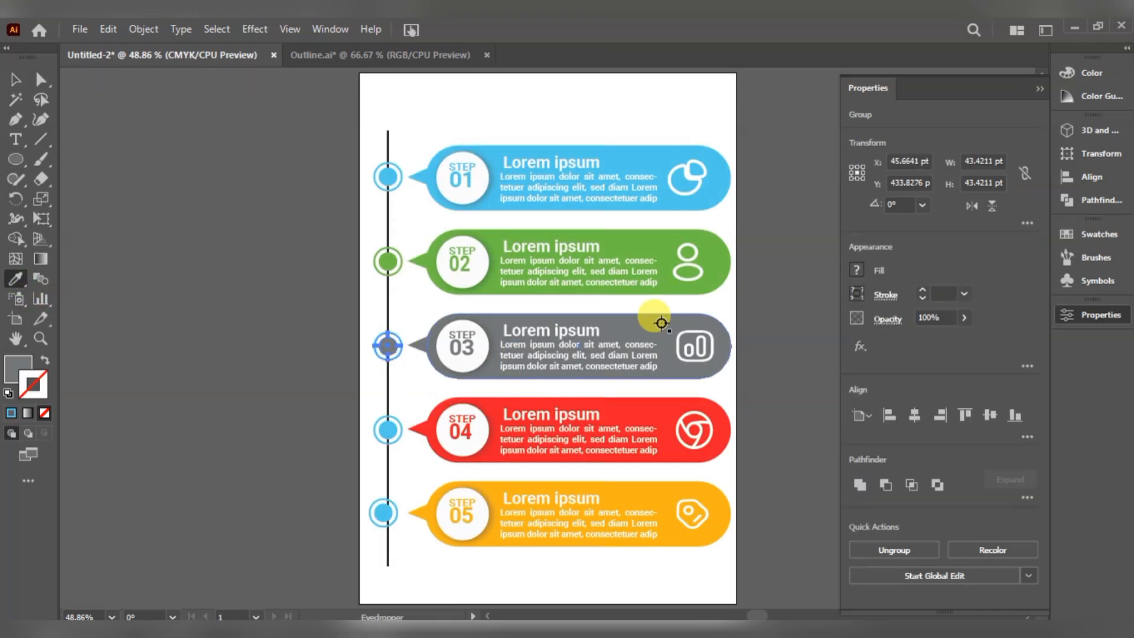
left_click(46, 360)
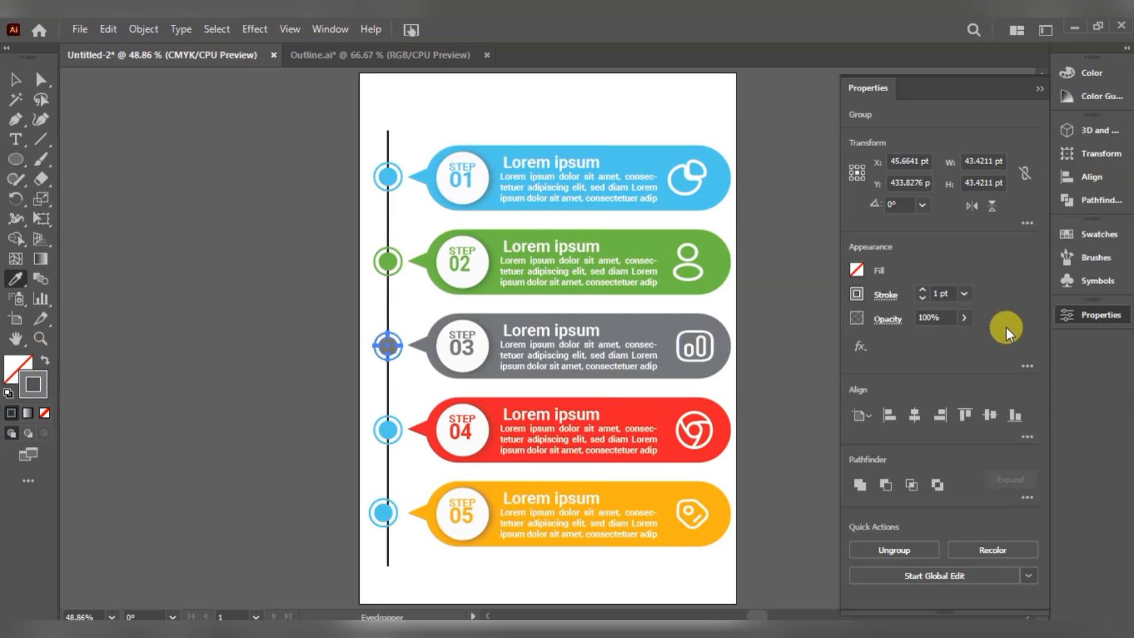
left_click(16, 78)
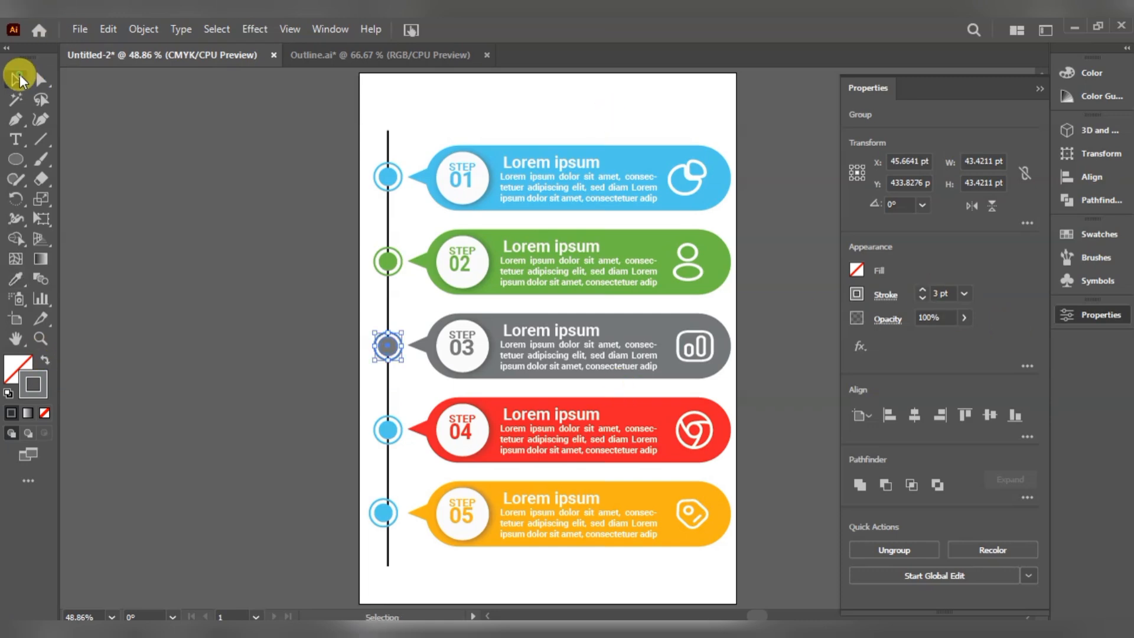
left_click(455, 91)
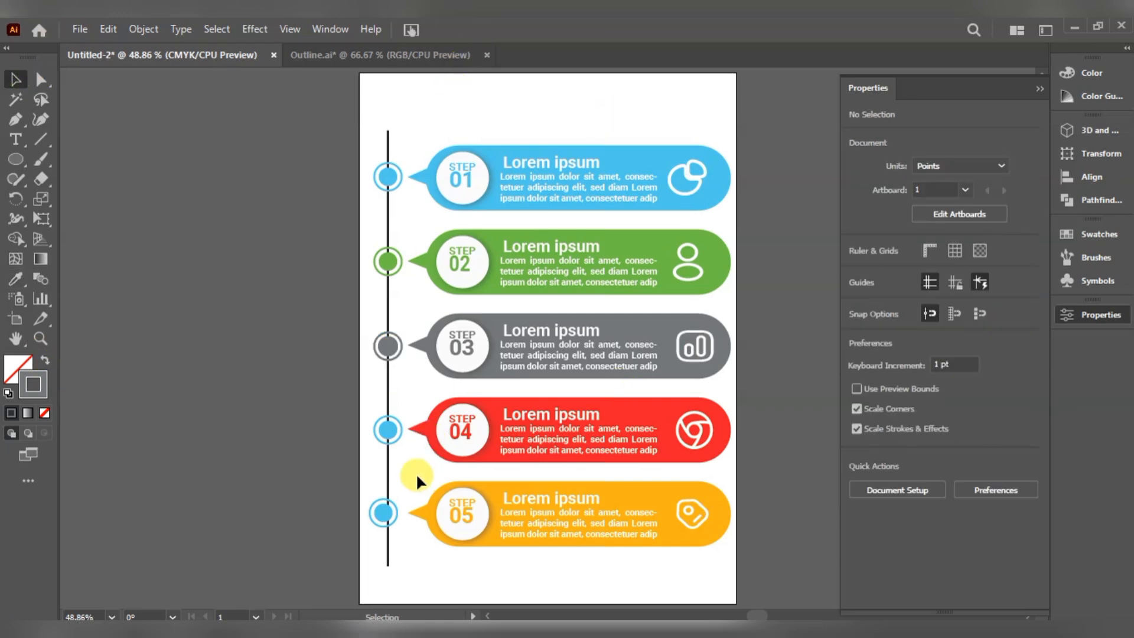
Step: Recolour the inner dot of the STEP 04 marker with the red of the STEP 04 bar and leave the group's isolation
double_click(388, 435)
left_click(384, 432)
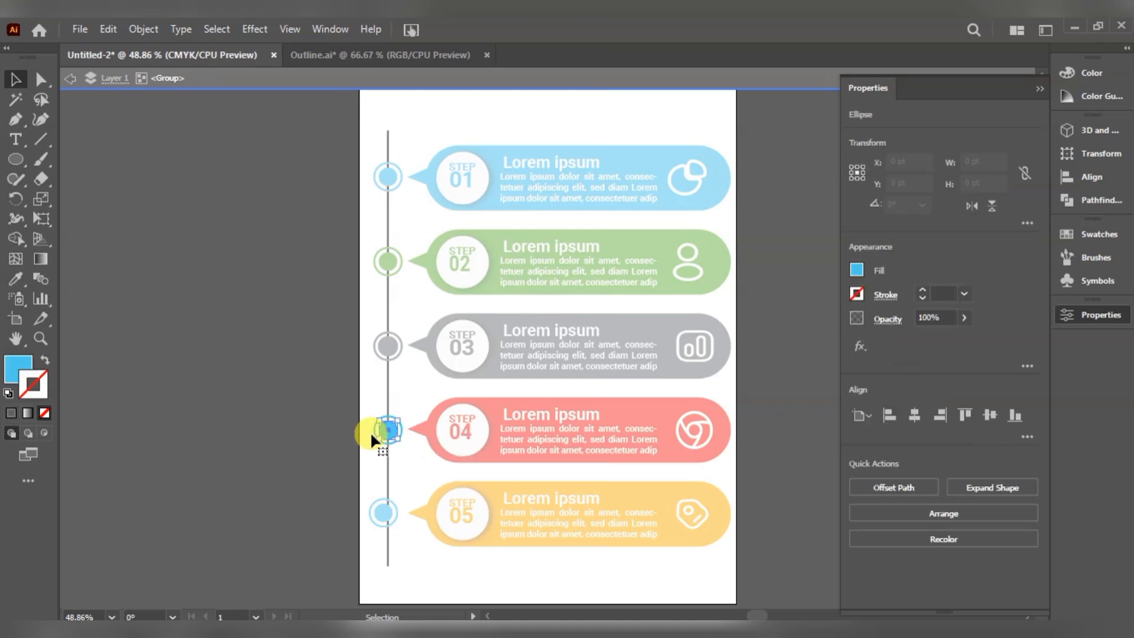
left_click(20, 282)
left_click(653, 413)
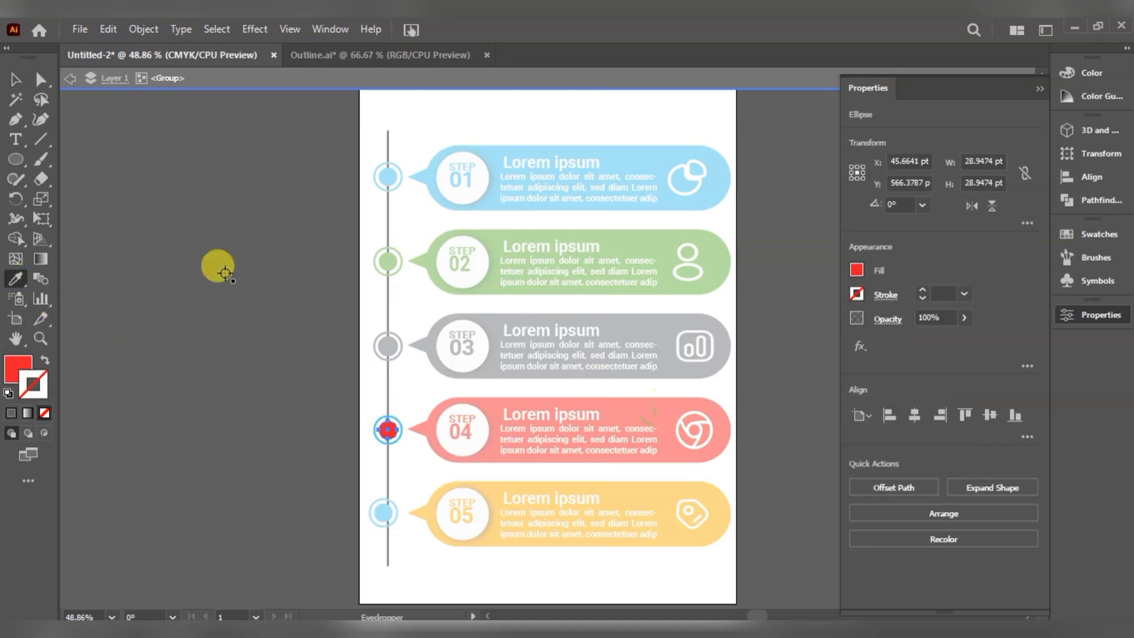
double_click(410, 396)
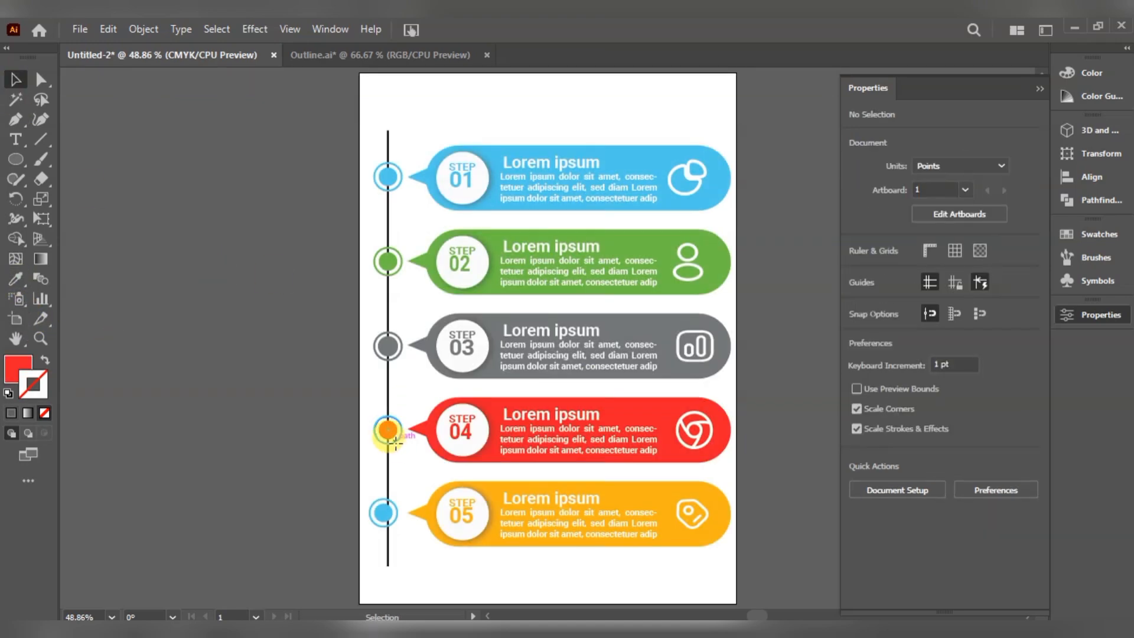
Step: Give the outer ring of the STEP 04 marker an unfilled 4 pt stroke in the STEP 04 bar's red and leave the group's isolation
double_click(395, 440)
left_click(15, 278)
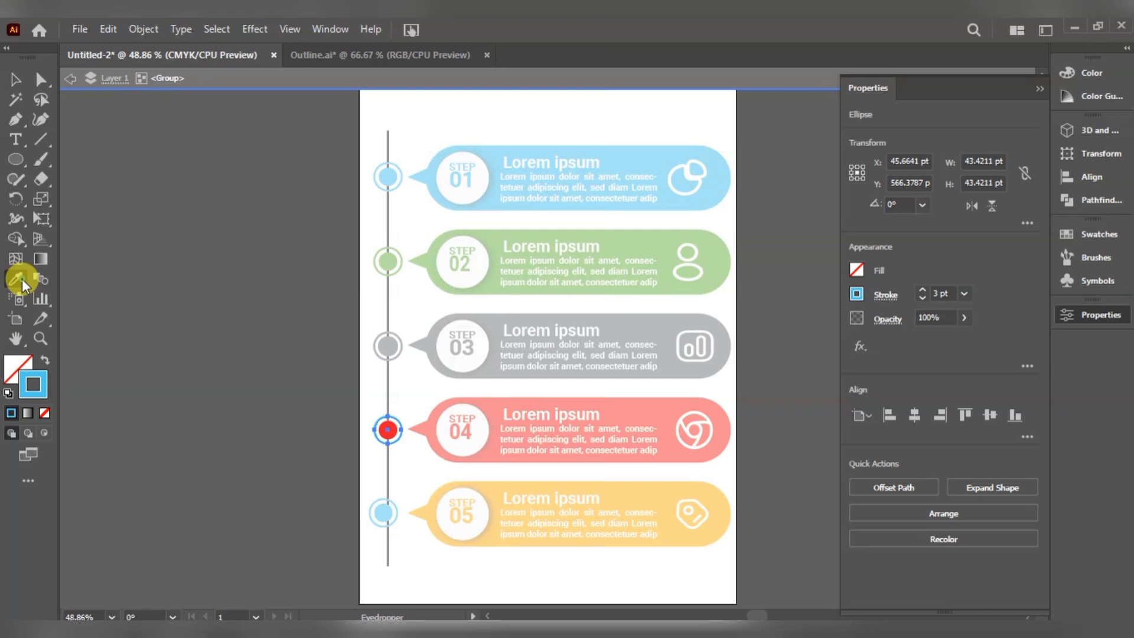
left_click(624, 390)
left_click(46, 359)
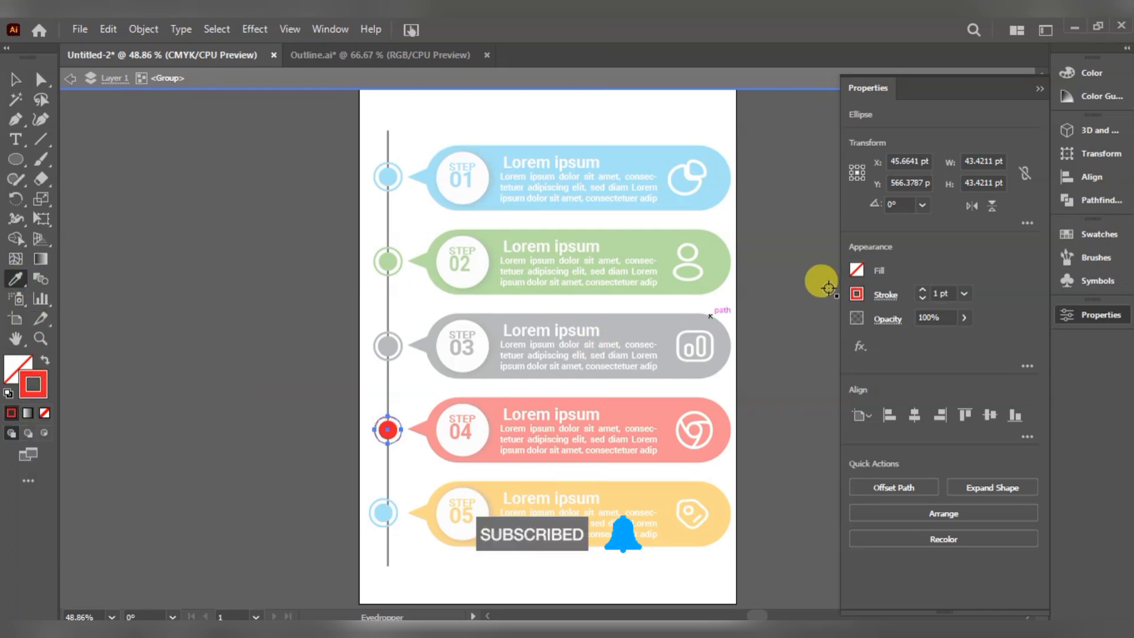
left_click(14, 80)
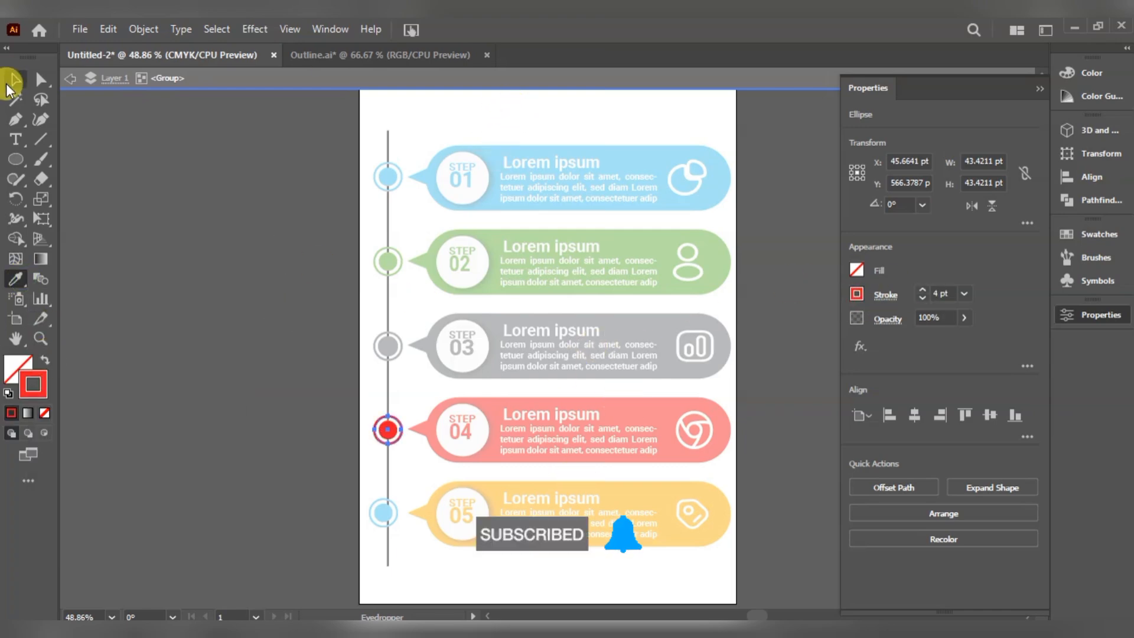
double_click(477, 126)
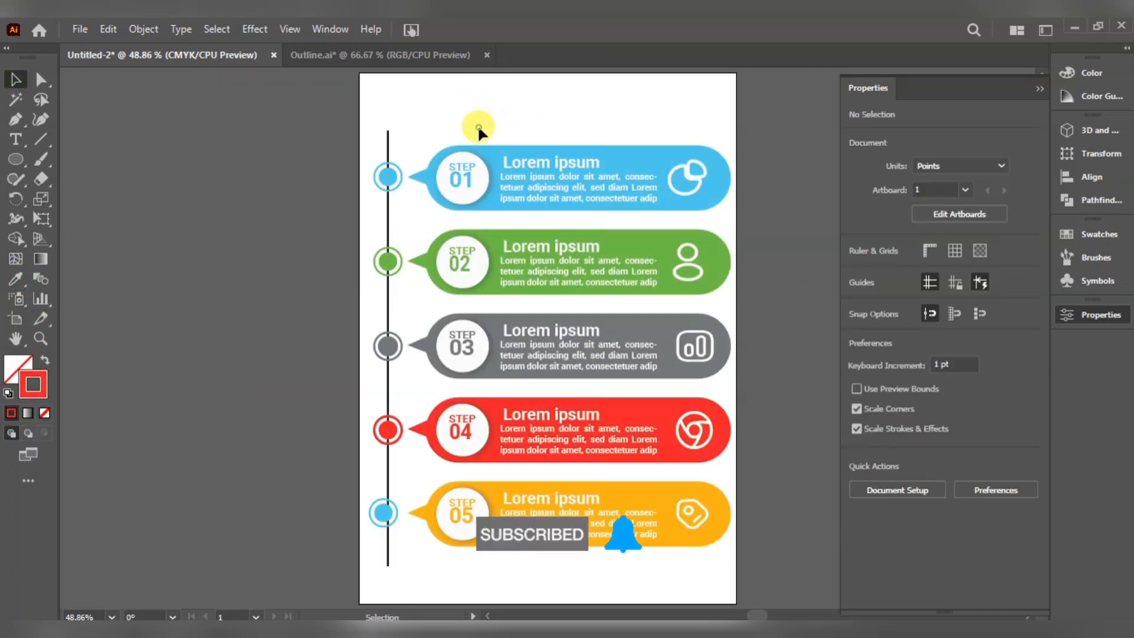
Step: Recolour the inner dot of the STEP 05 marker with the orange sampled from the STEP 05 bar and leave the group's isolation
left_click(385, 522)
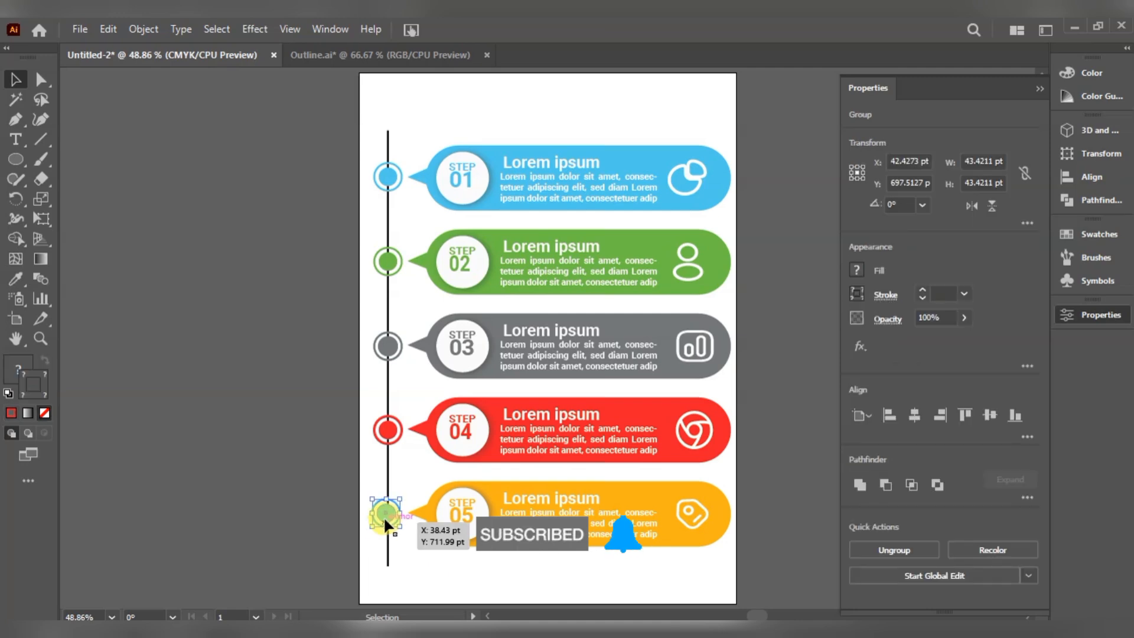
left_click(403, 469)
double_click(387, 513)
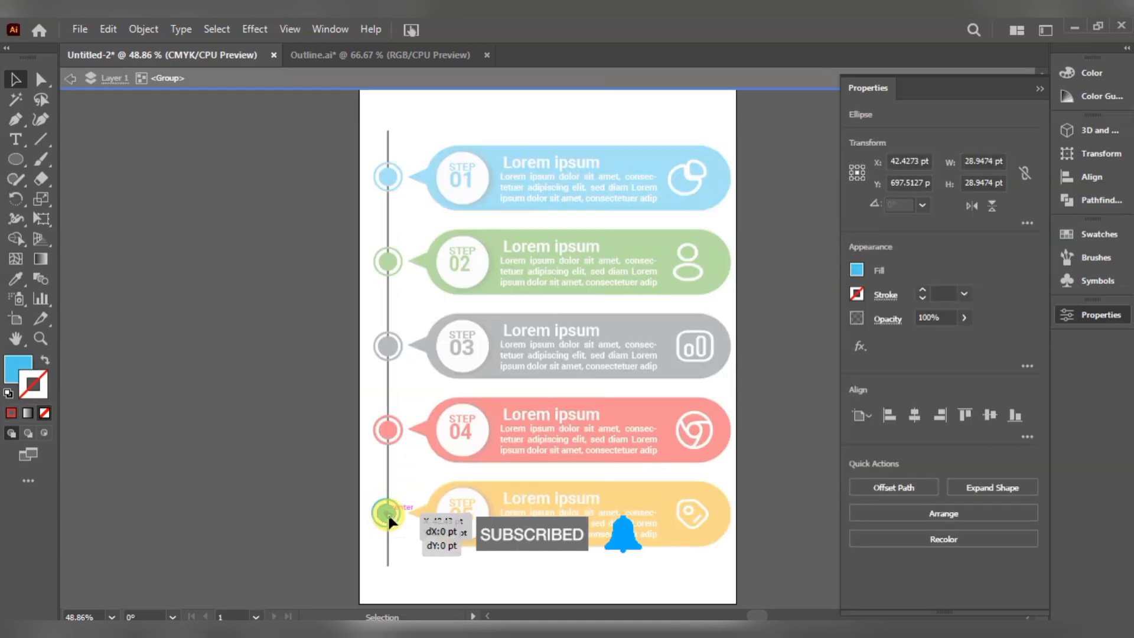
left_click_drag(388, 513, 388, 513)
left_click(16, 278)
left_click(647, 497)
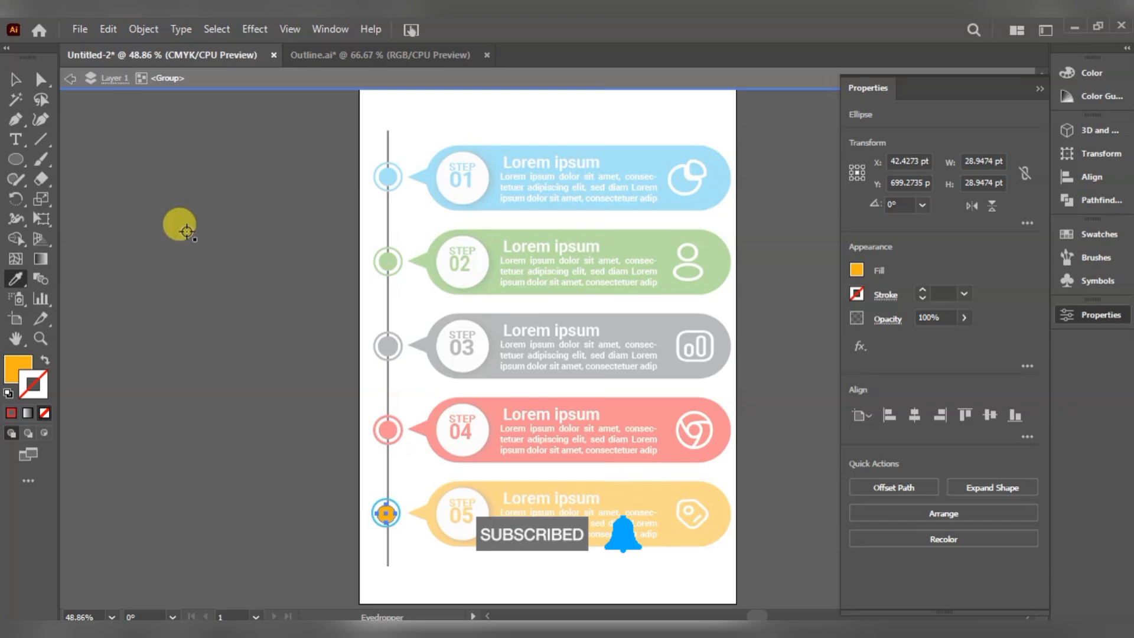
left_click(16, 80)
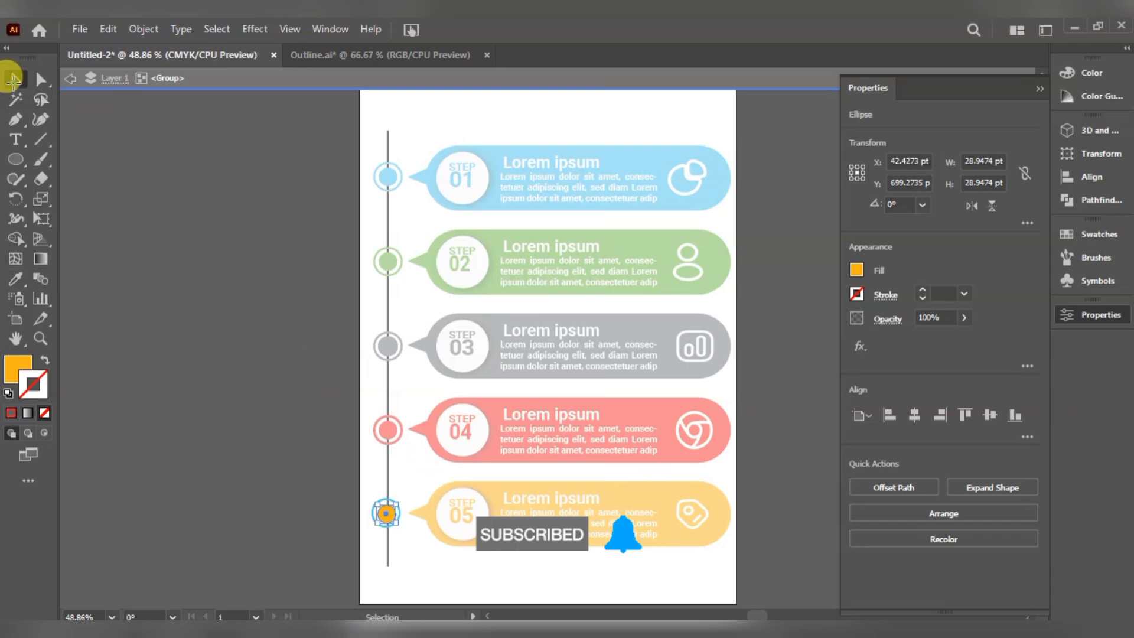
double_click(13, 79)
left_click(658, 459)
left_click(530, 130)
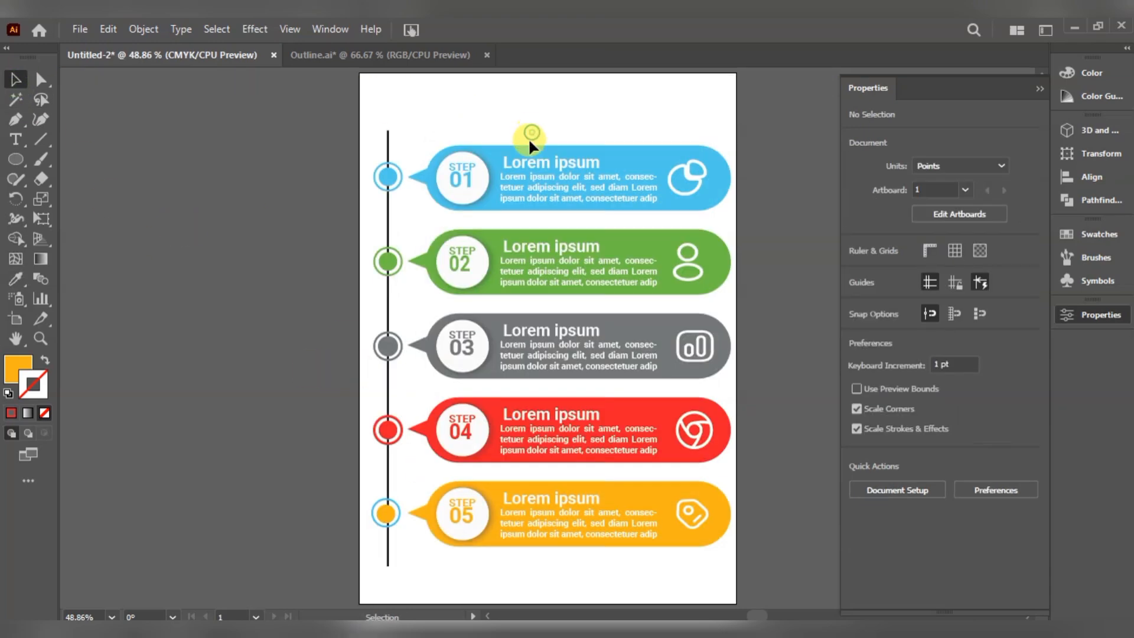
Step: Nudge the inner dot of the STEP 05 marker up 3 pt within its ring and leave the group's isolation
left_click(394, 523)
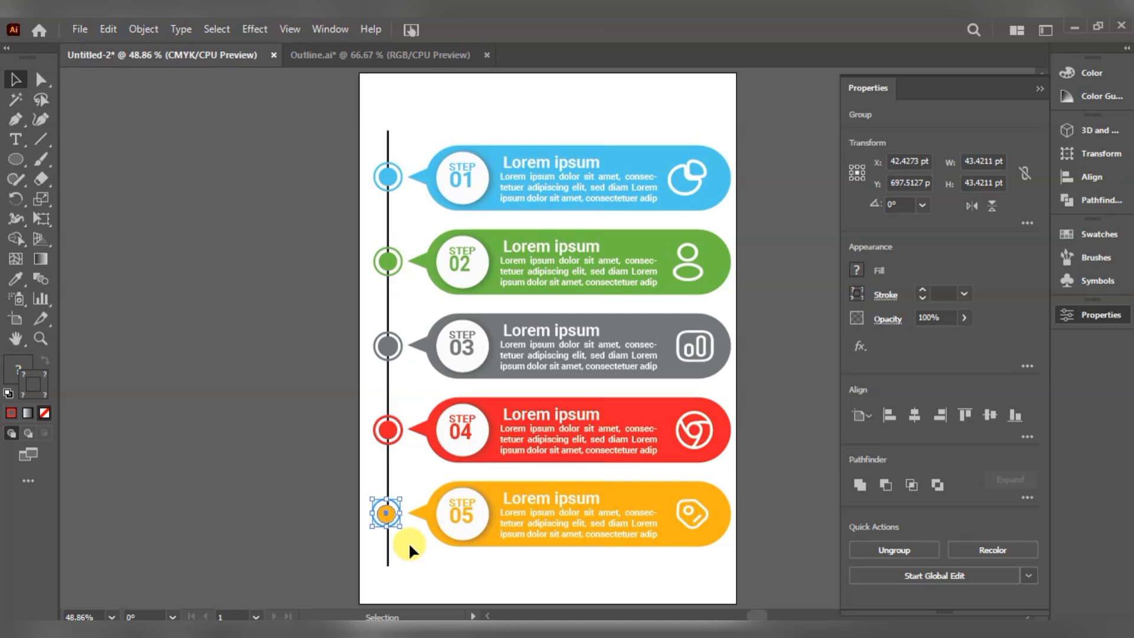
double_click(389, 523)
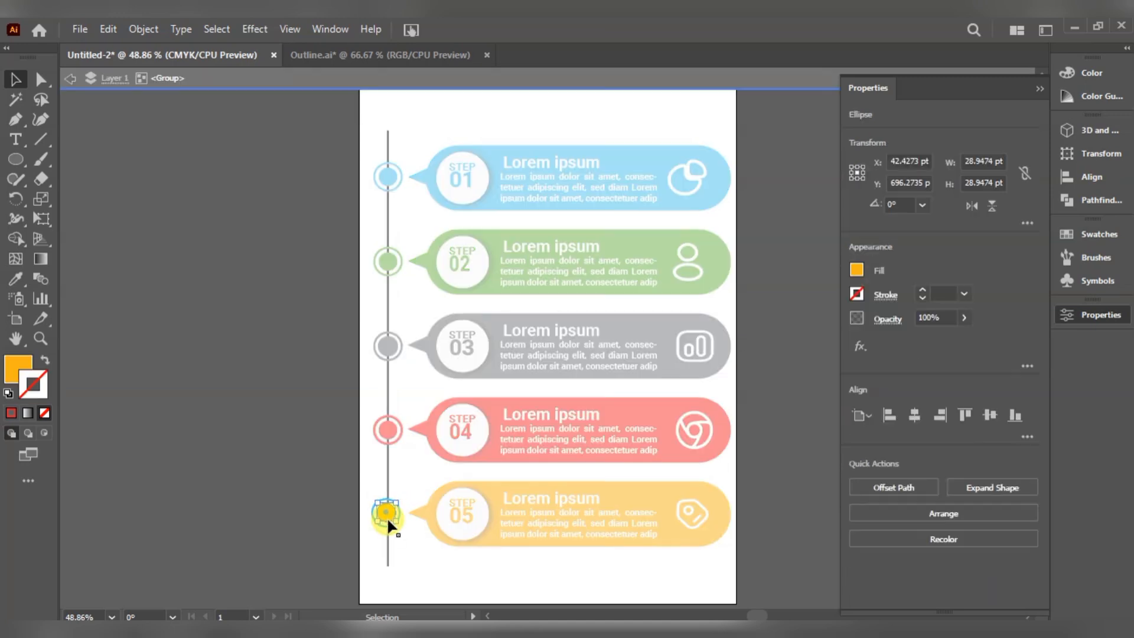
double_click(426, 552)
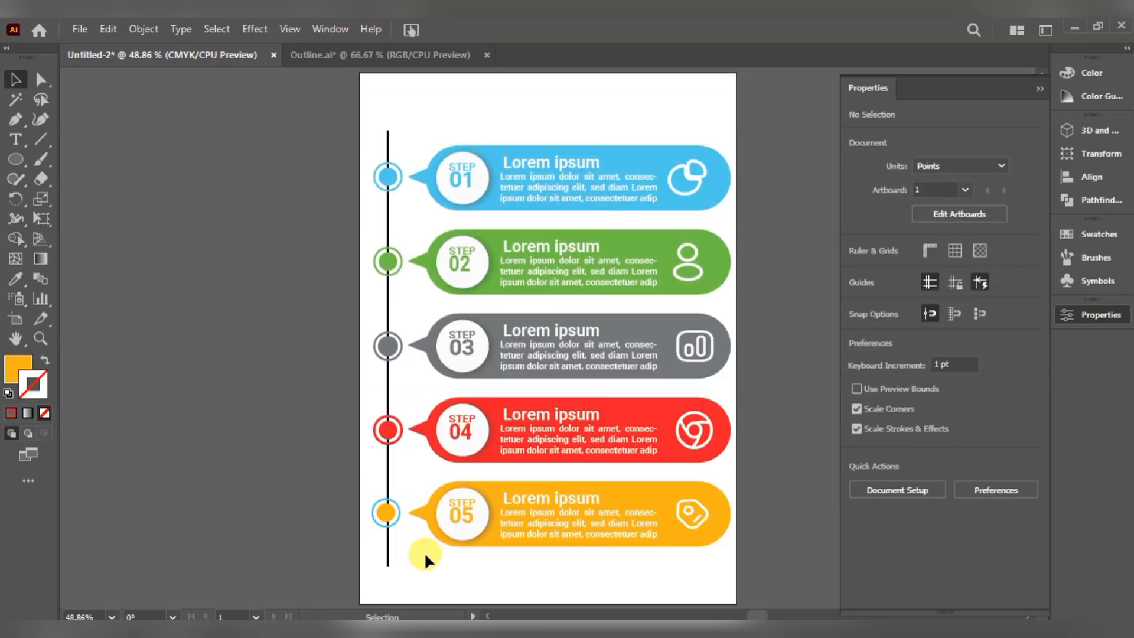
Step: Give the outer ring of the STEP 05 marker an unfilled 5 pt stroke in the STEP 05 bar's orange and leave the group's isolation
double_click(391, 520)
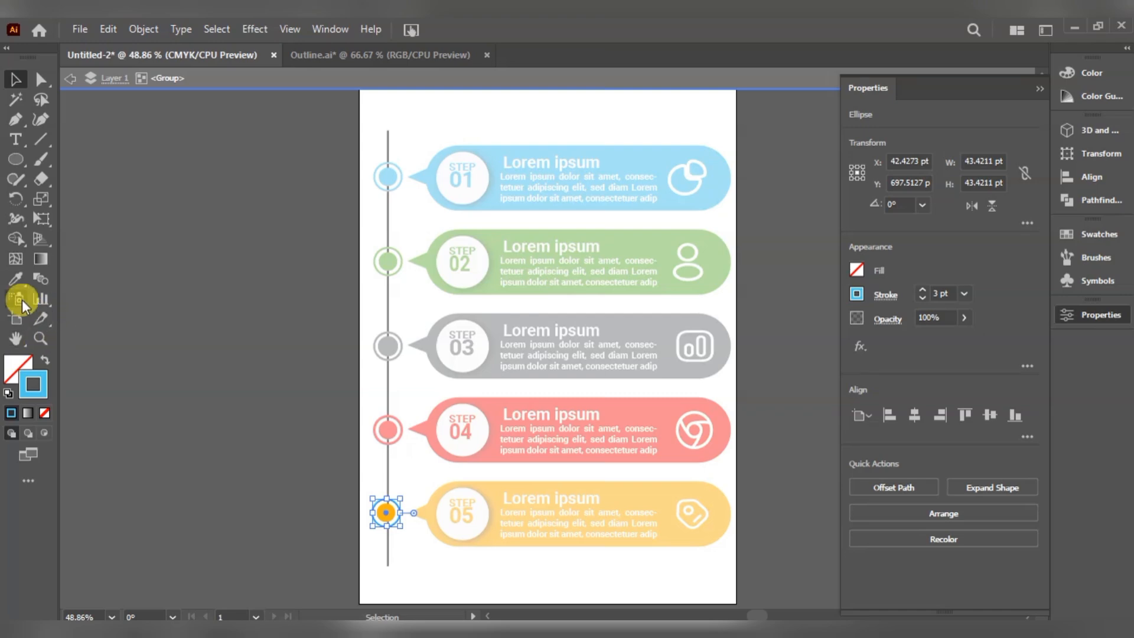
left_click(16, 278)
left_click(636, 500)
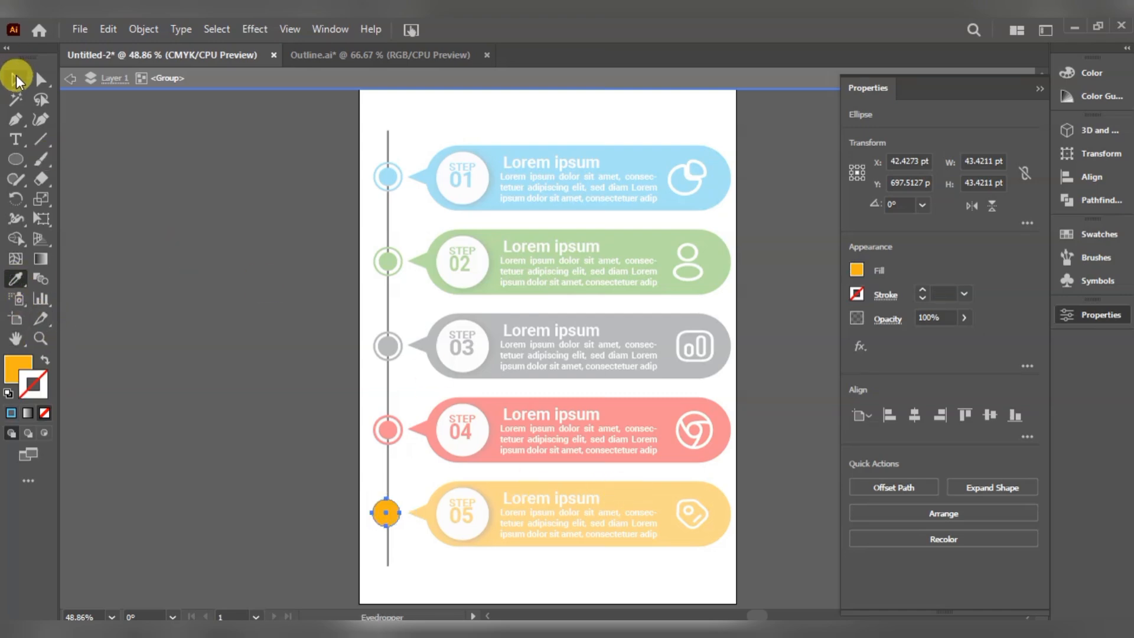
left_click(16, 78)
left_click(46, 360)
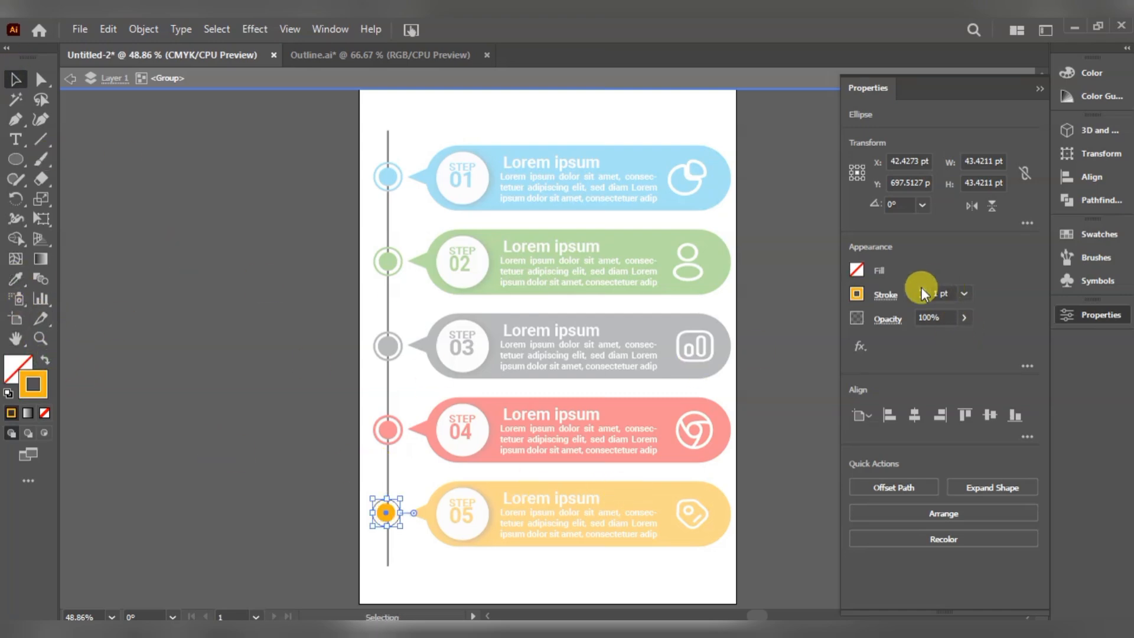
double_click(676, 105)
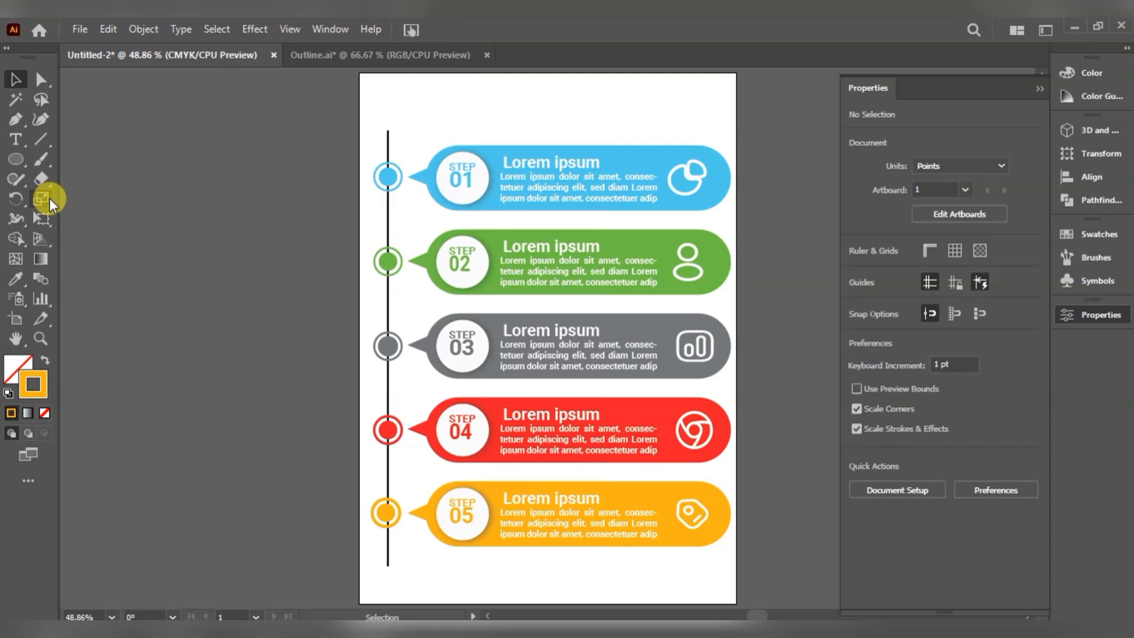
Step: Draw a rectangle covering the whole artboard, about 595 by 842 pt, and give it a near-white fill without a stroke
left_click_drag(14, 164, 61, 157)
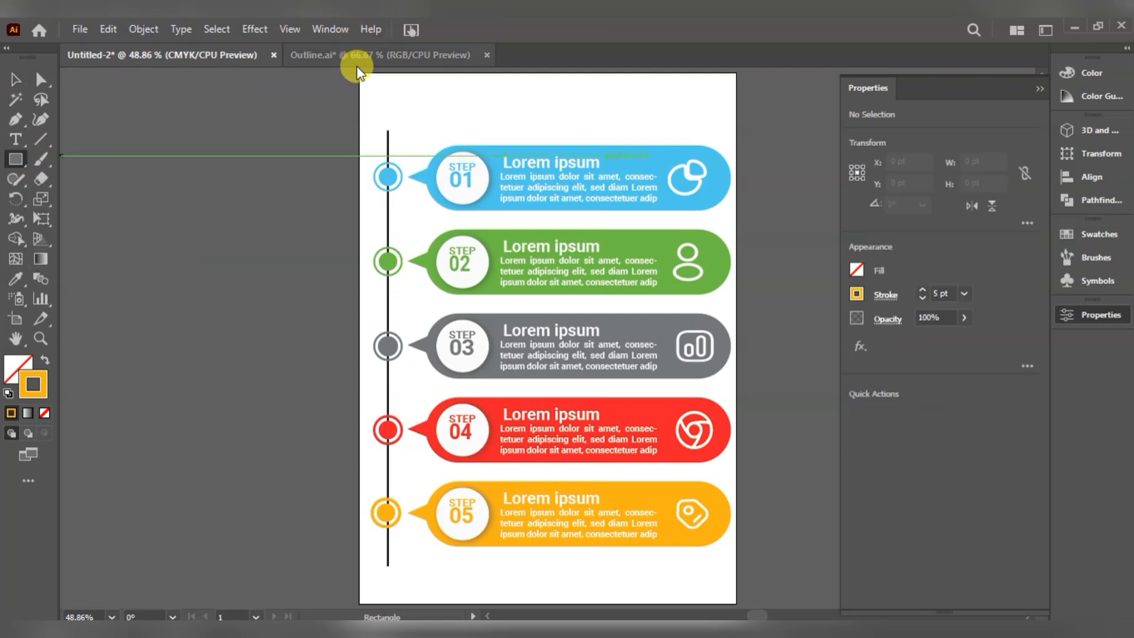
left_click_drag(357, 72, 736, 523)
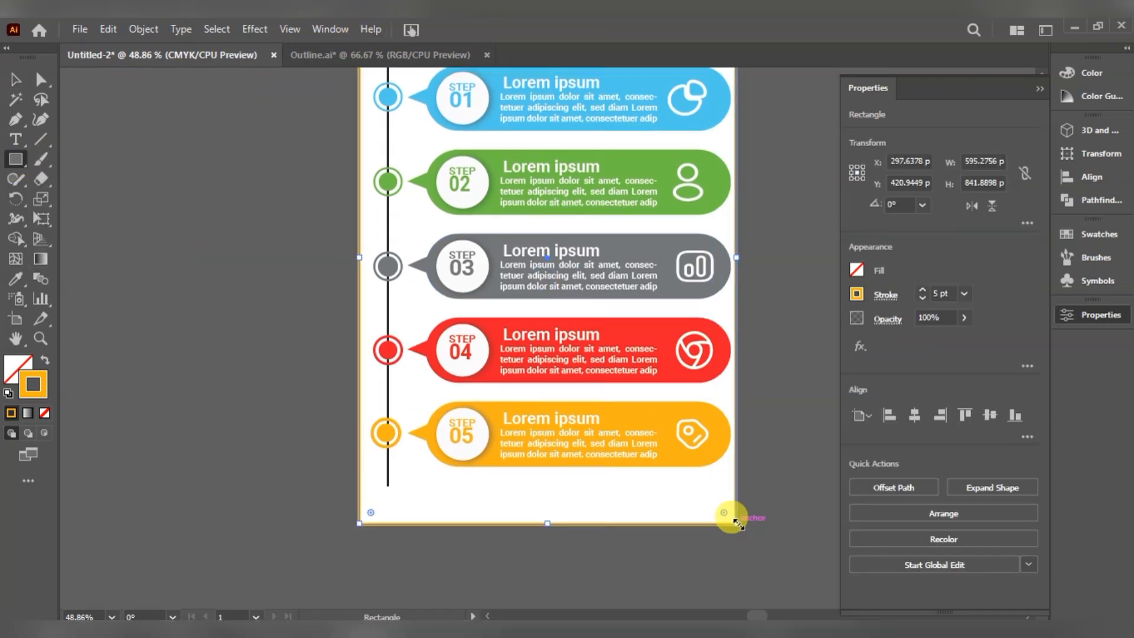
left_click(44, 363)
double_click(14, 370)
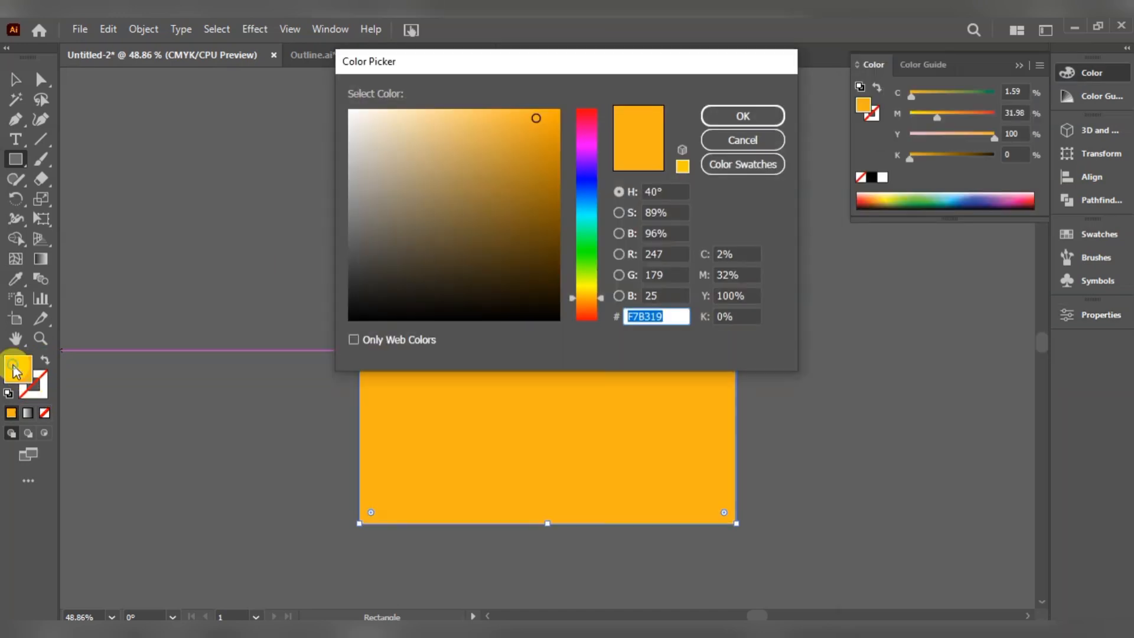
left_click(349, 134)
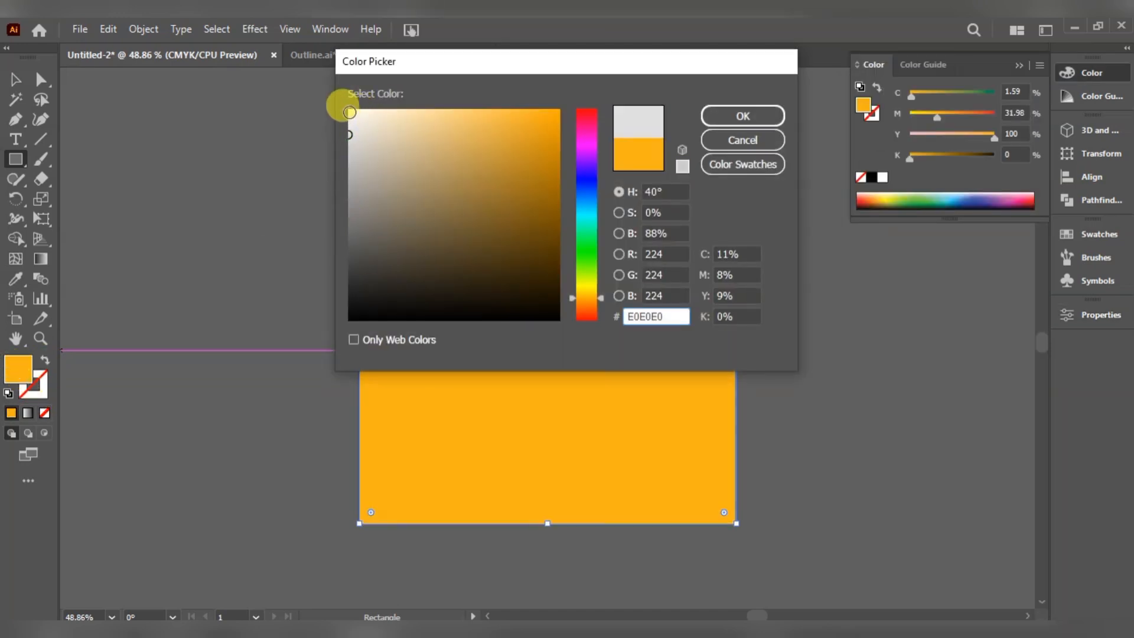
left_click(349, 112)
left_click(743, 115)
Step: Send the near-white background rectangle behind all the artwork and lock it in place
right_click(588, 222)
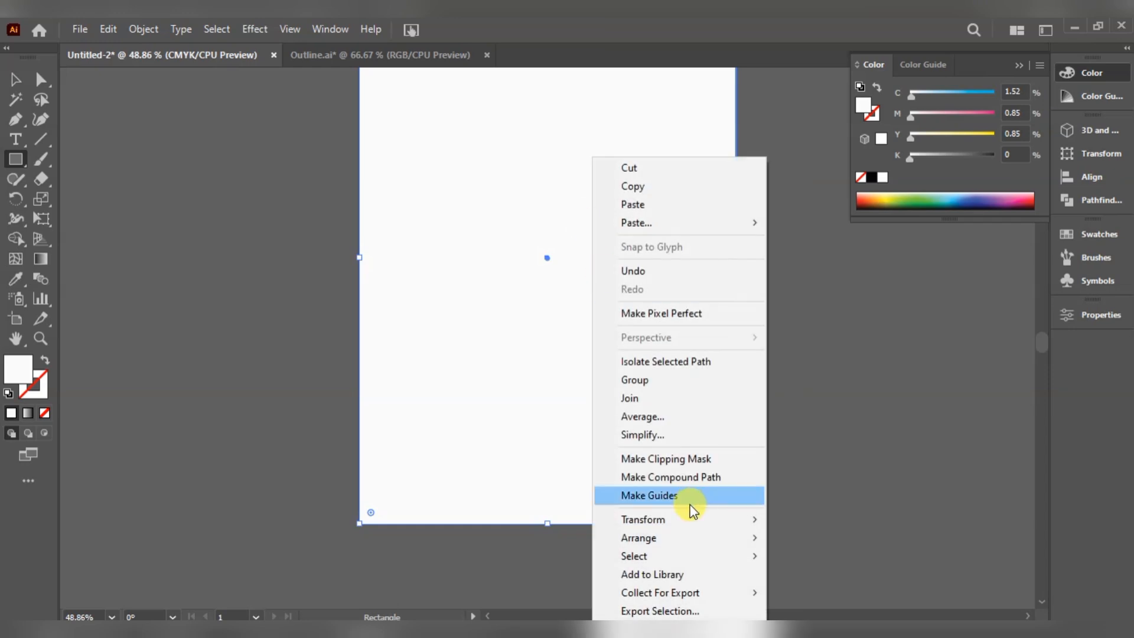
mouse_move(685, 538)
left_click(821, 592)
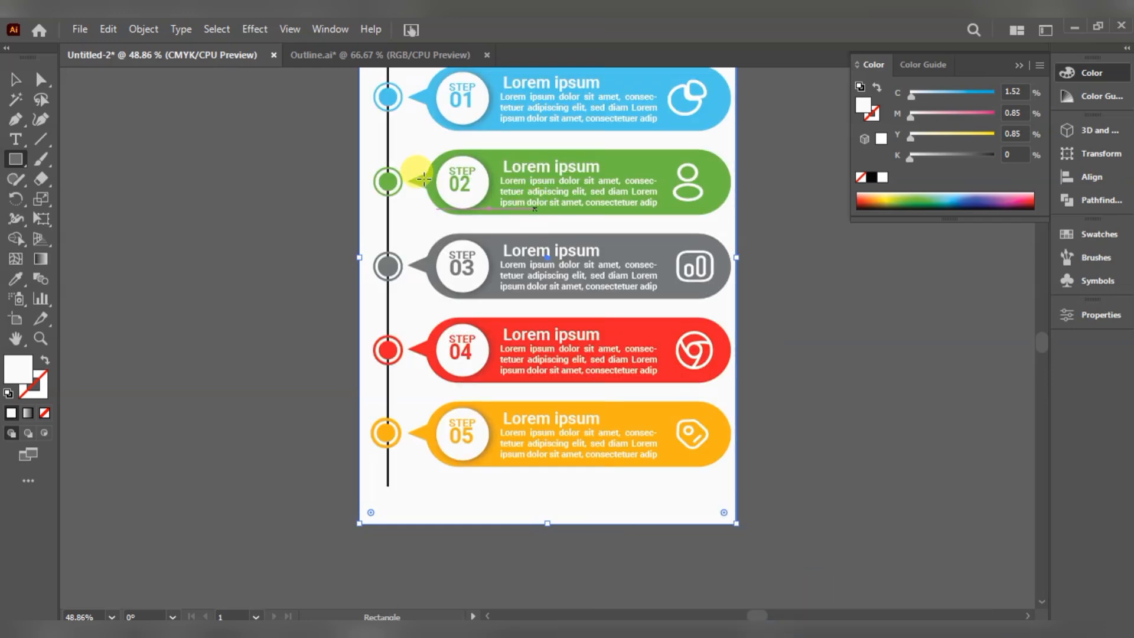
left_click(143, 29)
mouse_move(310, 145)
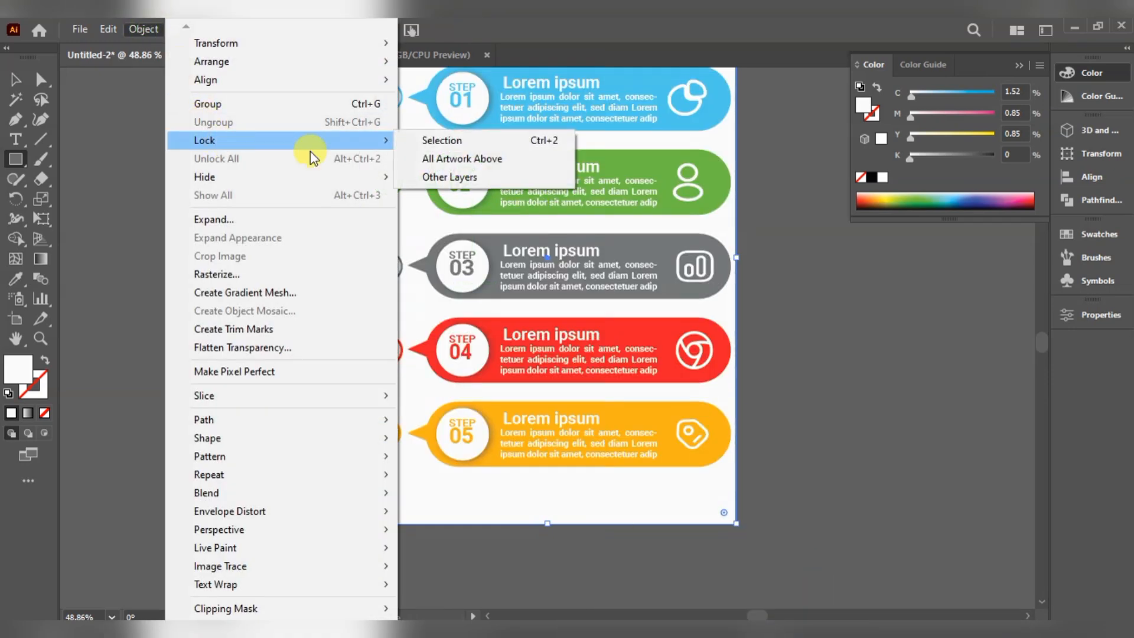
left_click(421, 145)
key("ctrl+0")
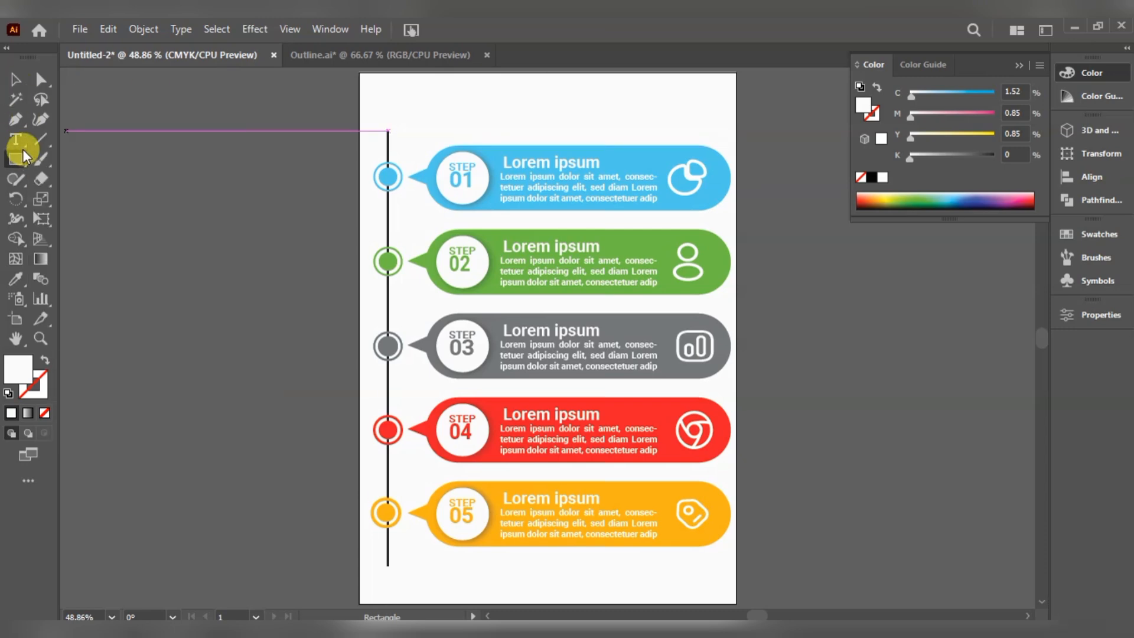
Step: Scale all the infographic artwork down proportionally and move it lower on the artboard, leaving space above for a title
left_click(17, 133)
key("ctrl+a")
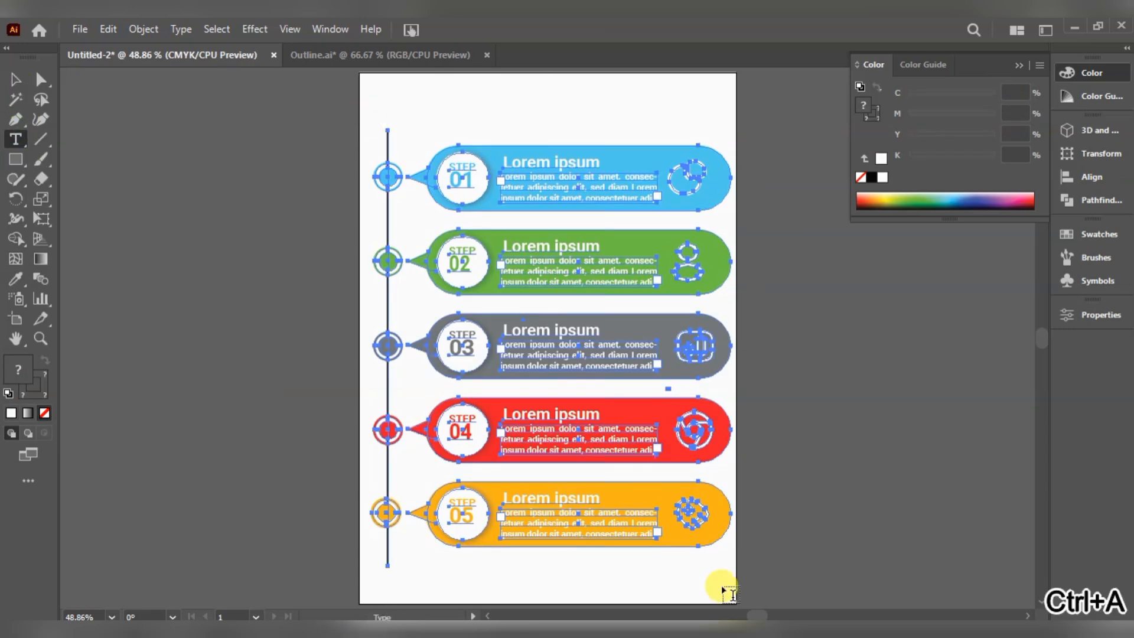
left_click(15, 78)
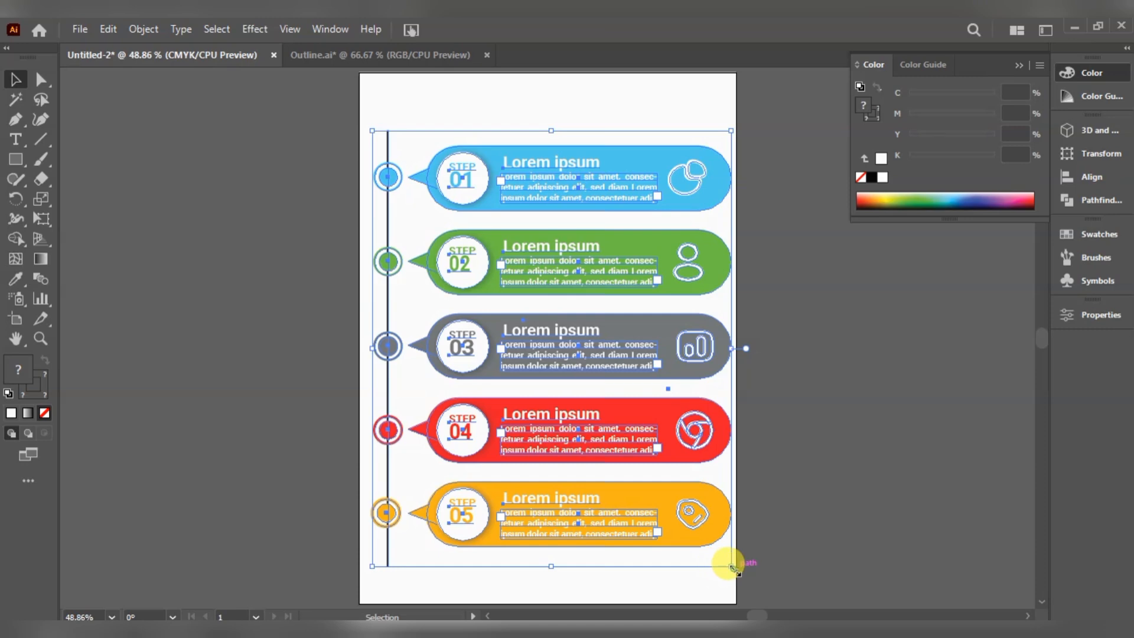
left_click_drag(731, 566, 673, 494)
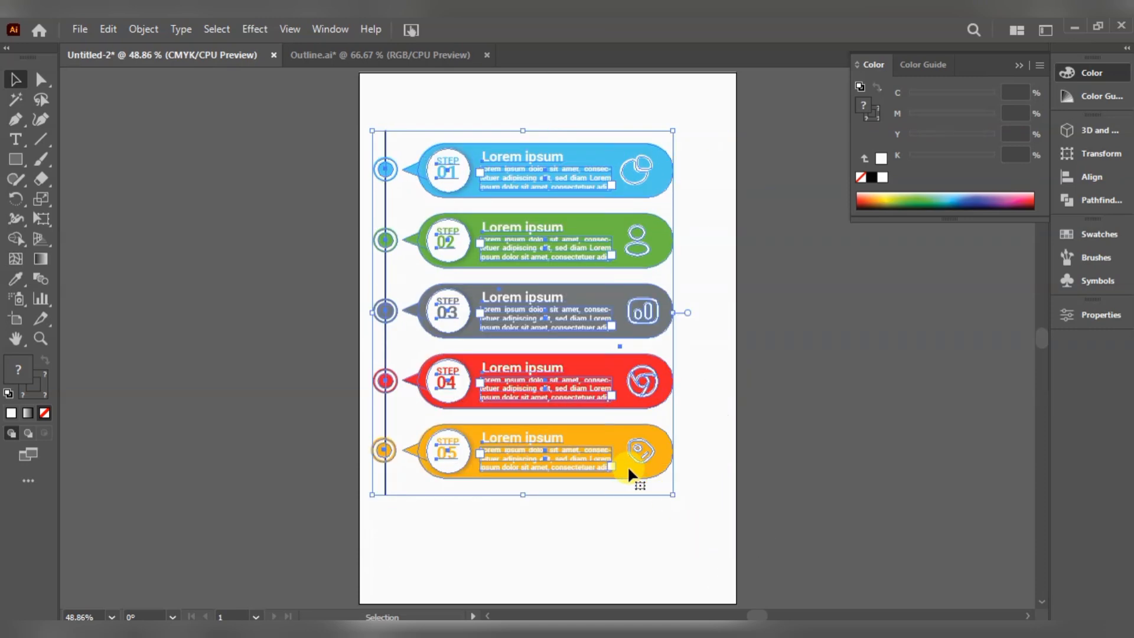
left_click_drag(627, 466, 650, 523)
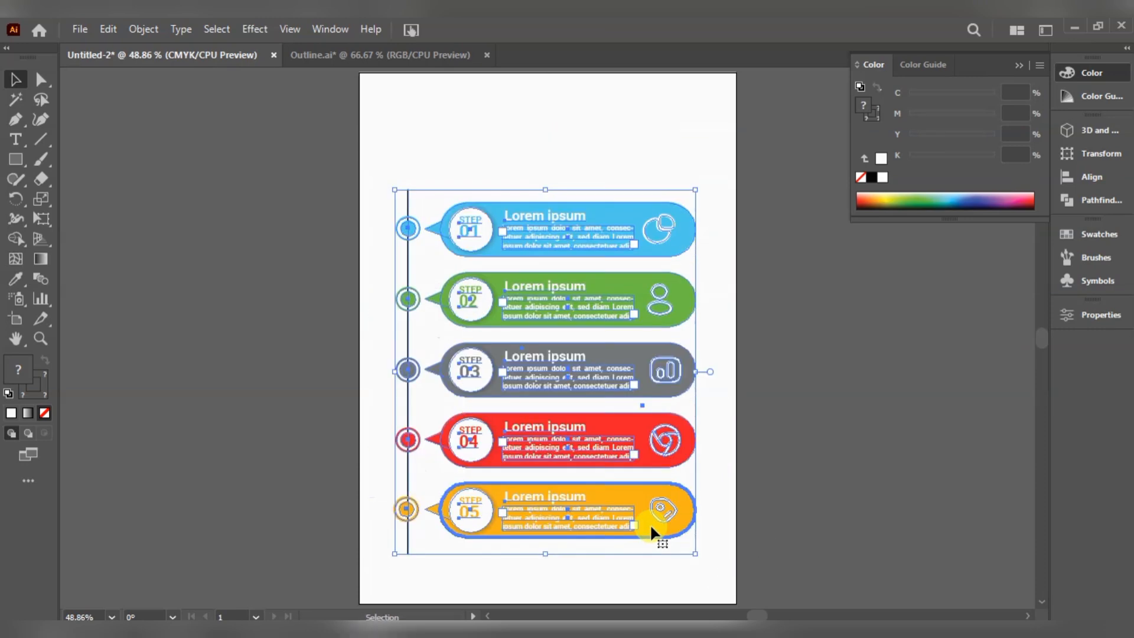
left_click(706, 280)
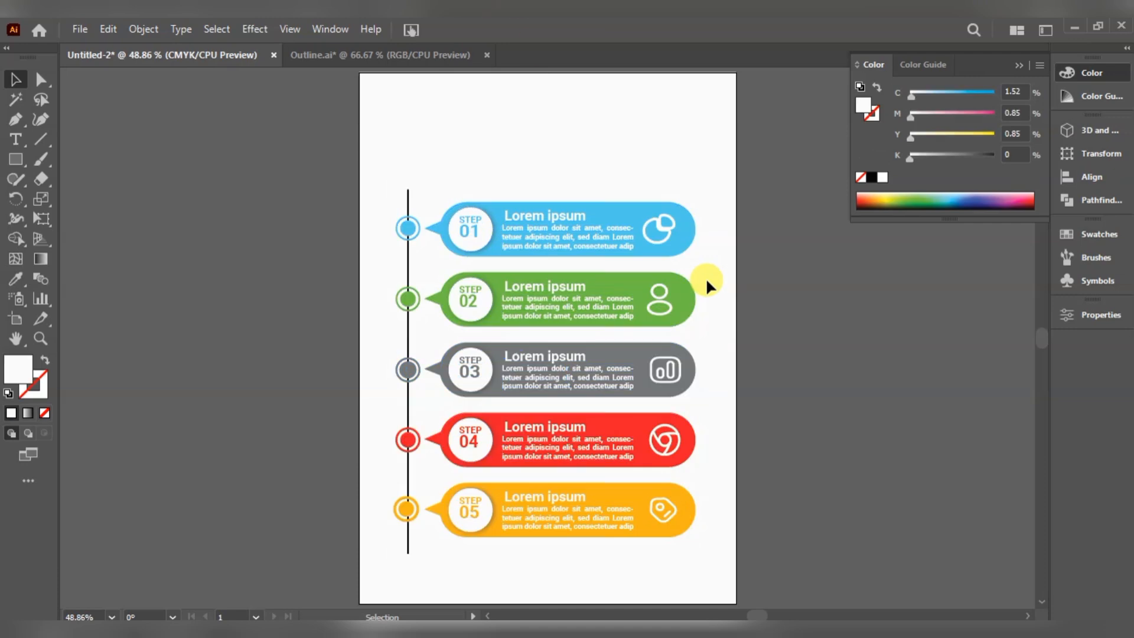
Step: Start a line of point text in the empty area above the STEP 01 bar
left_click(16, 139)
left_click(446, 145)
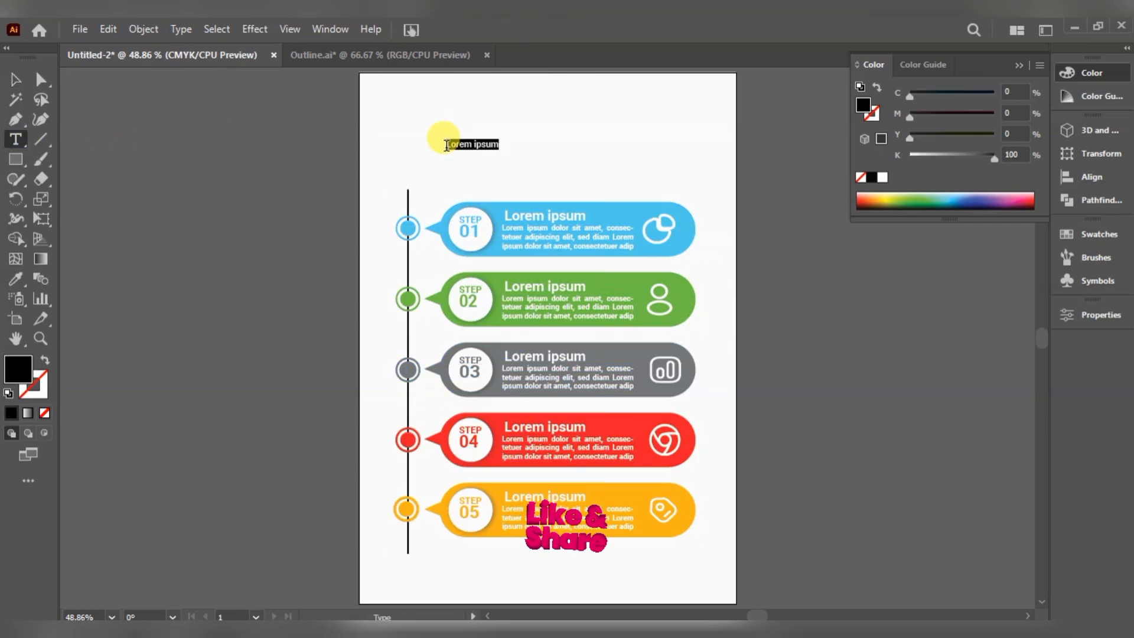
type("Infograp")
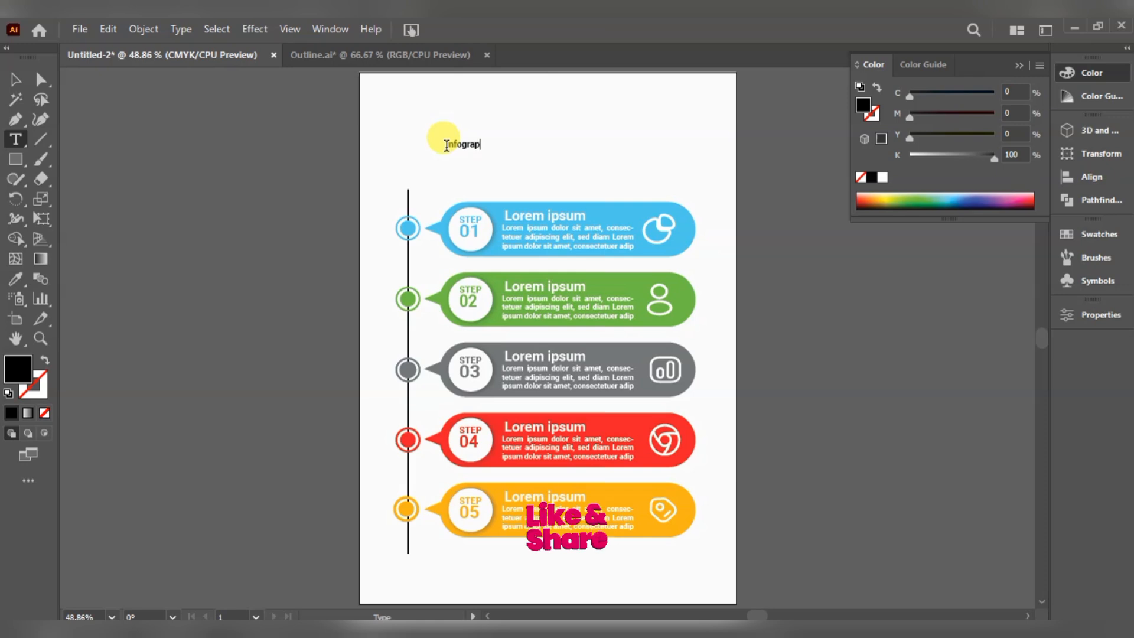
type("hics")
key("BackSpace")
key("BackSpace")
key("BackSpace")
key("BackSpace")
key("BackSpace")
key("BackSpace")
key("BackSpace")
key("BackSpace")
key("BackSpace")
key("BackSpace")
key("BackSpace")
key("BackSpace")
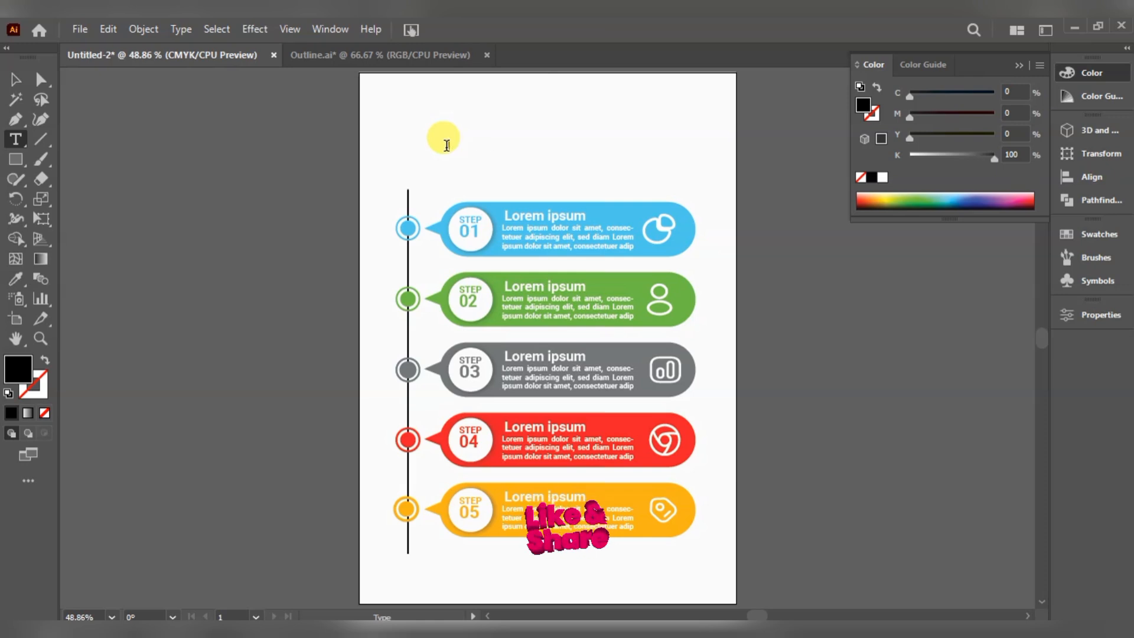
Step: Enter the title INFOGRAPHIC in the new text line and set its font size to 60 pt
type("INFOGRAPHIC")
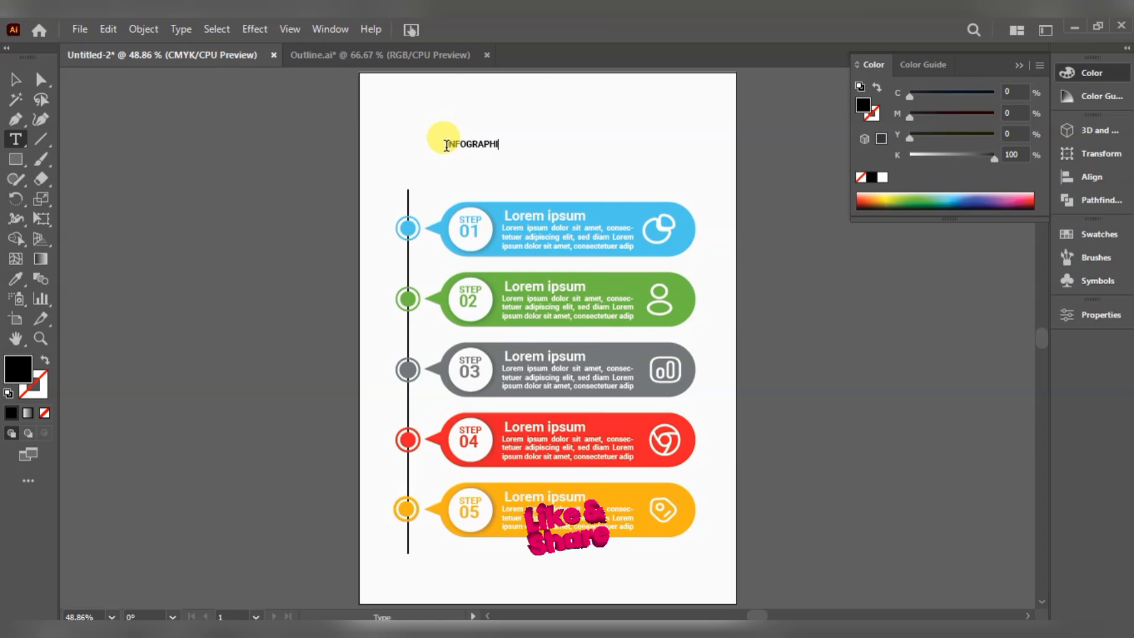
key("ctrl+a")
left_click(1094, 315)
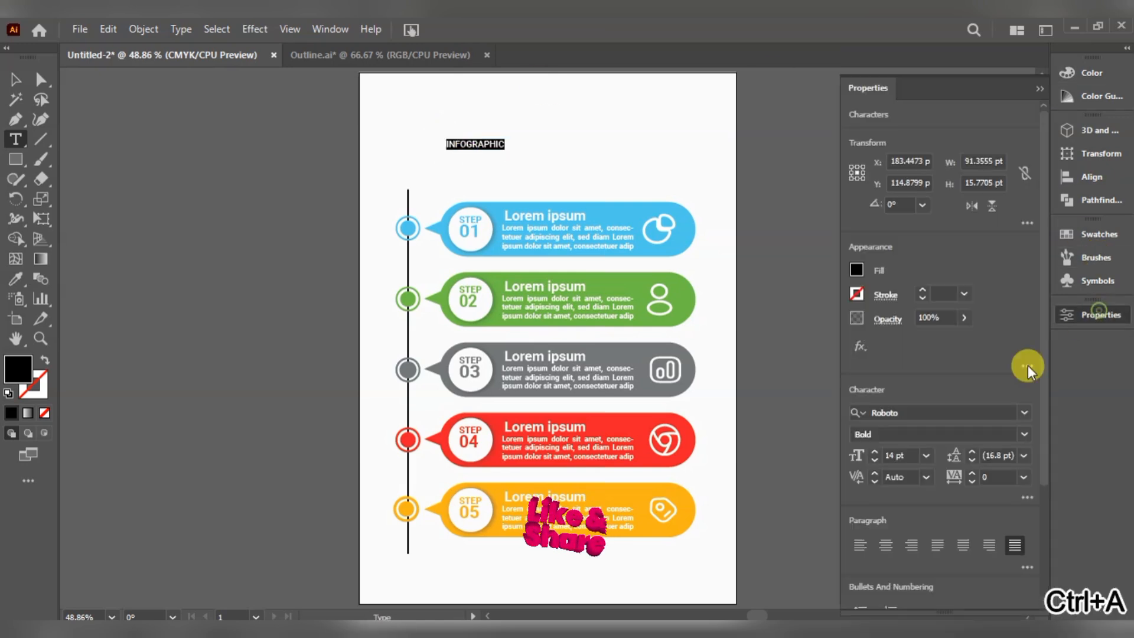
left_click(932, 458)
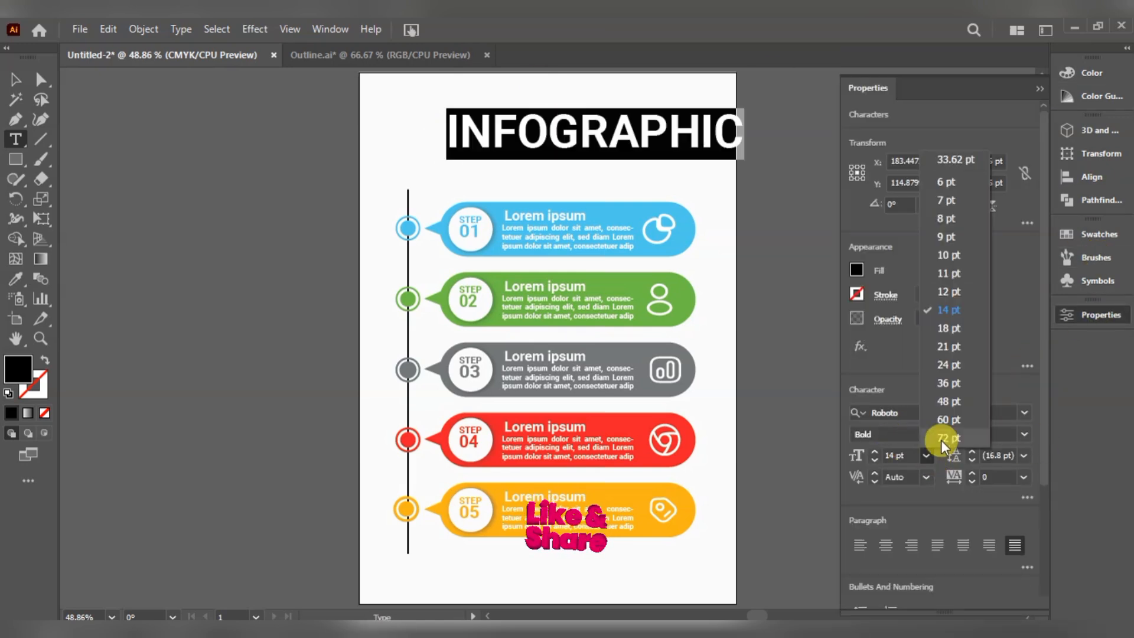
left_click(944, 418)
Step: Move the INFOGRAPHIC title sideways so it is centred across the artboard
left_click(16, 79)
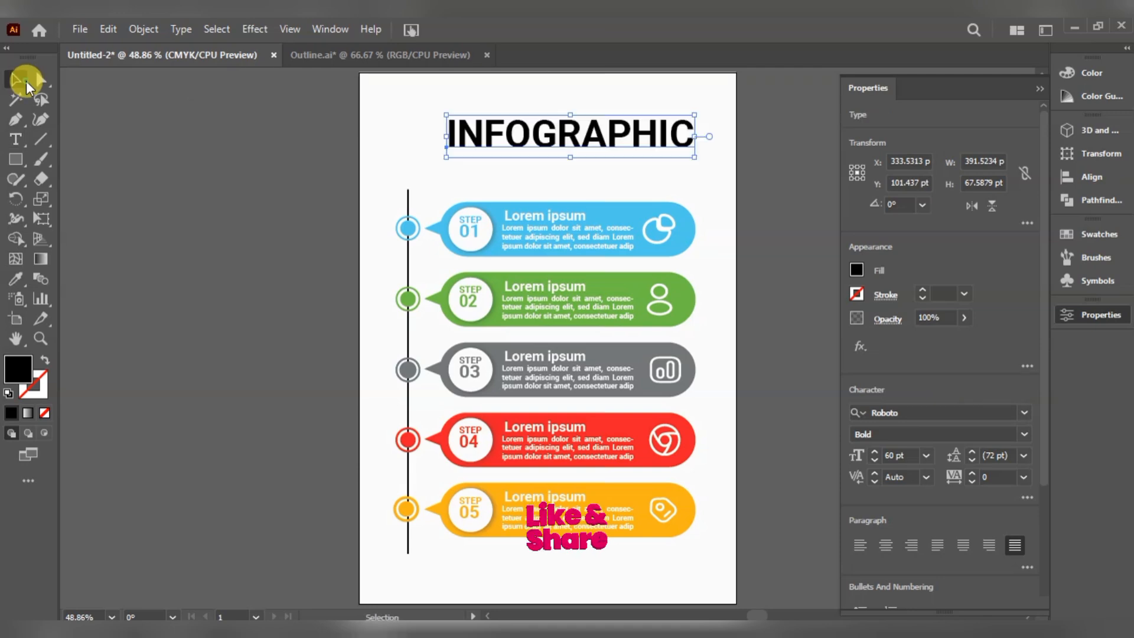
left_click_drag(538, 139, 517, 140)
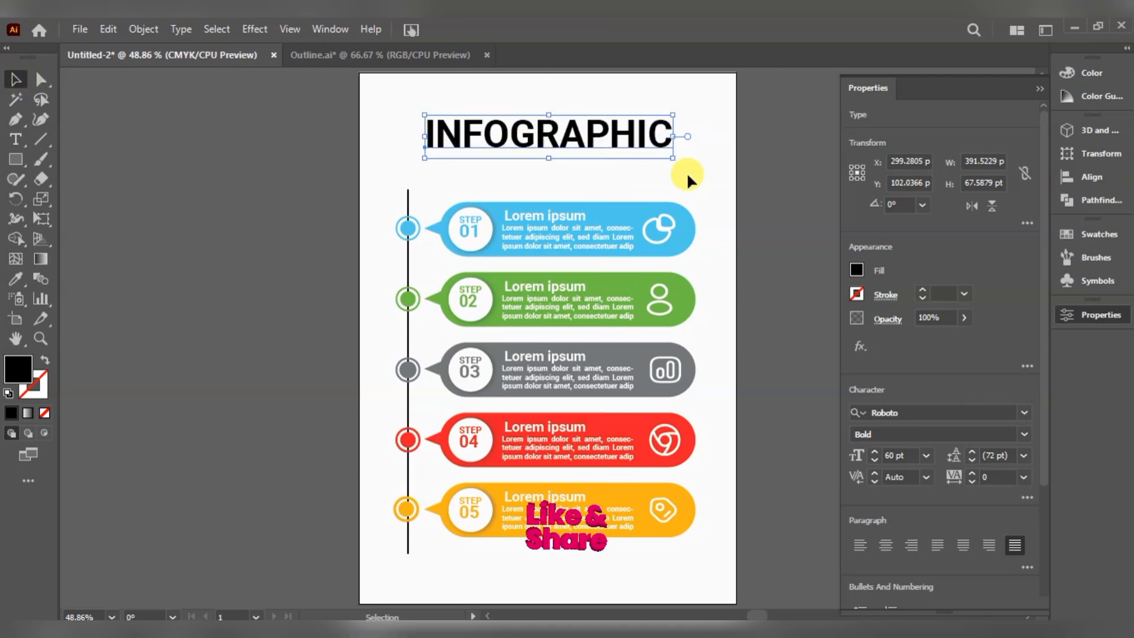